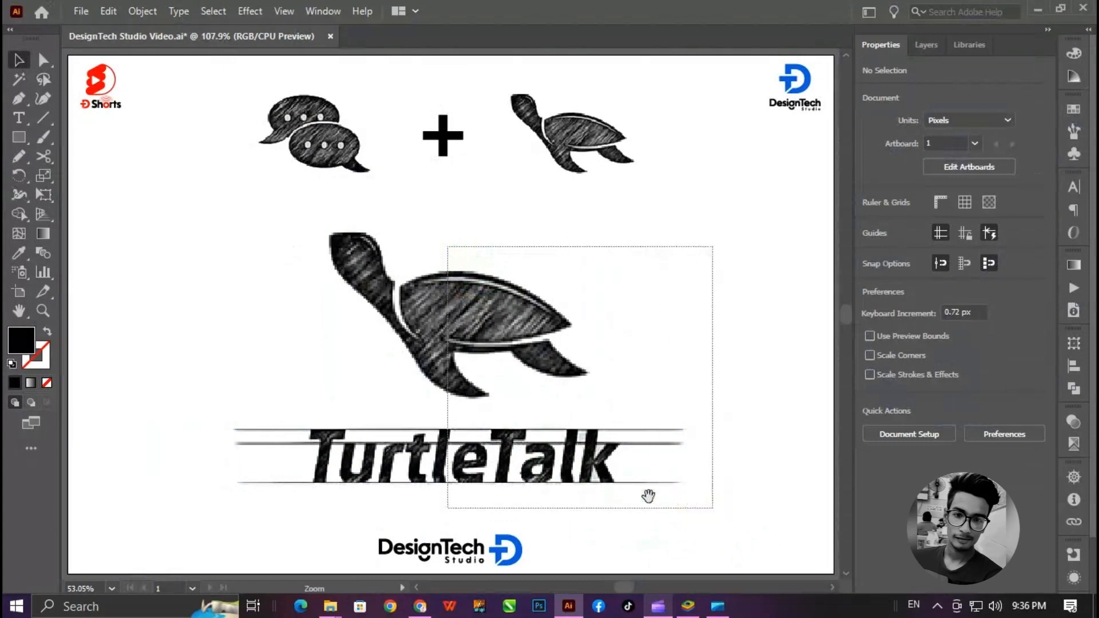
left_click_drag(247, 202, 501, 277)
left_click(493, 278)
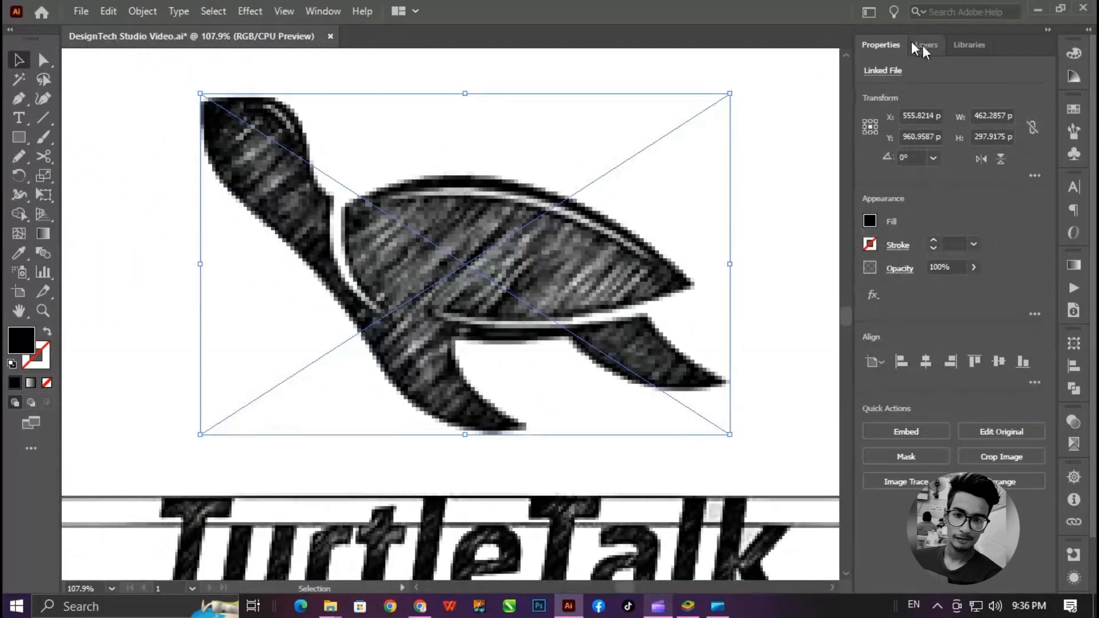
key("ctrl+0")
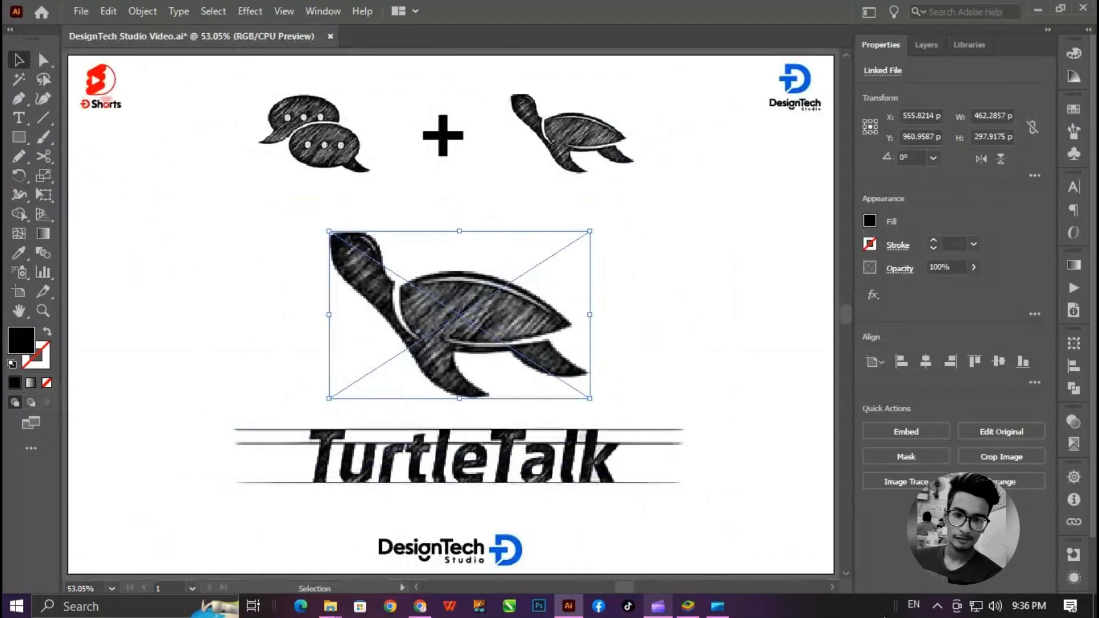
Open the KeyFX utility and minimize its window to return to the artboard.
left_click(938, 608)
left_click(906, 579)
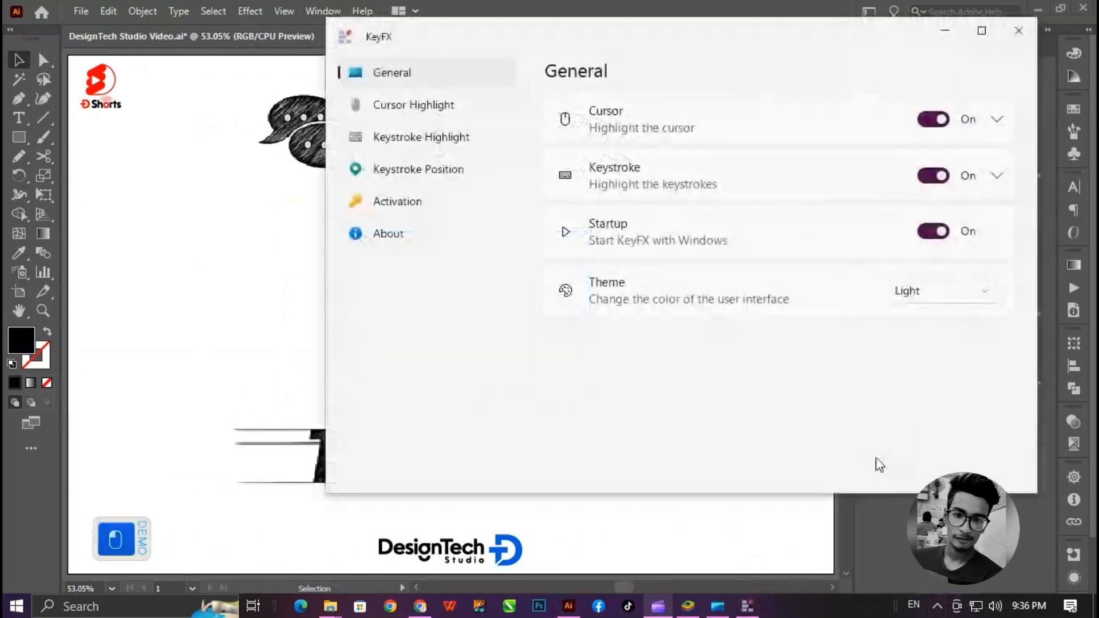
left_click(945, 31)
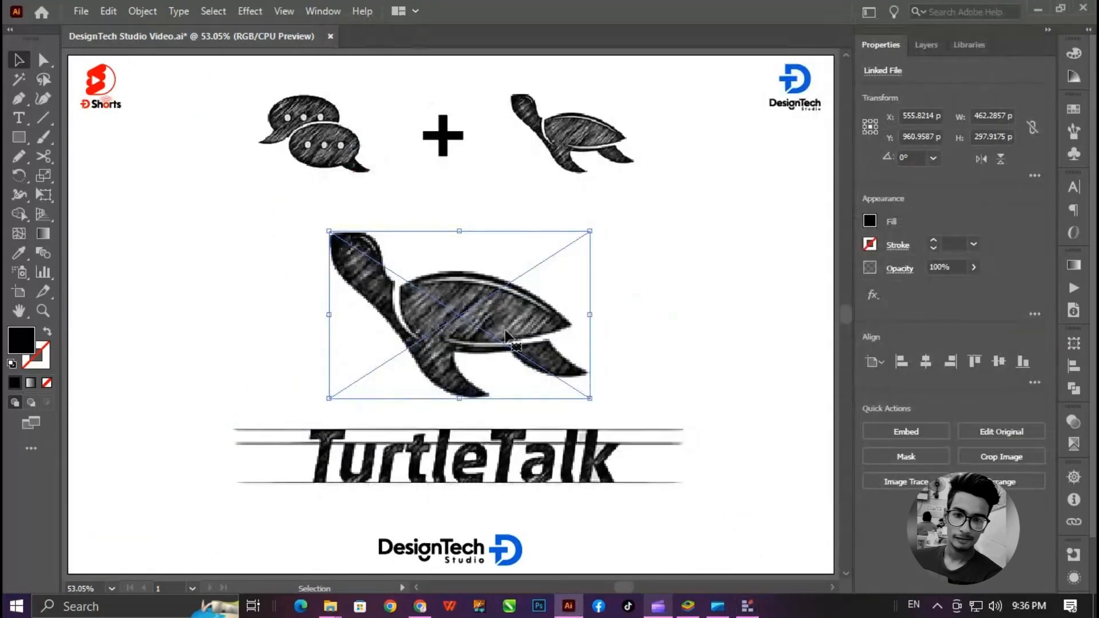
Lock every linked image and group inside Layer 1 so the sketch can serve as a tracing template.
left_click_drag(645, 94, 283, 491)
left_click(919, 46)
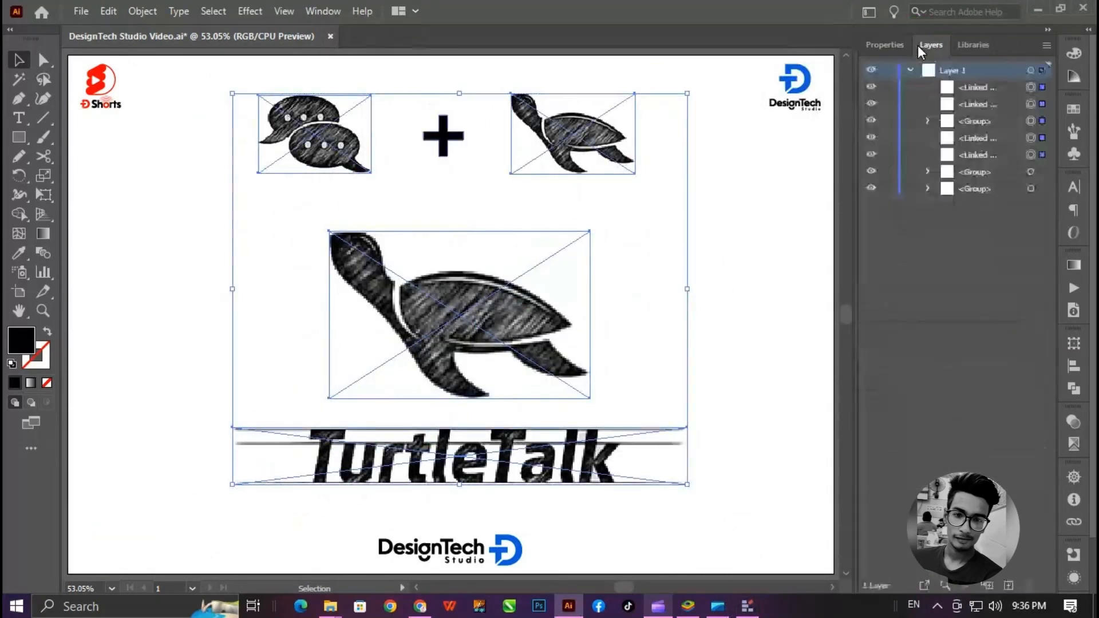
left_click_drag(888, 155, 888, 188)
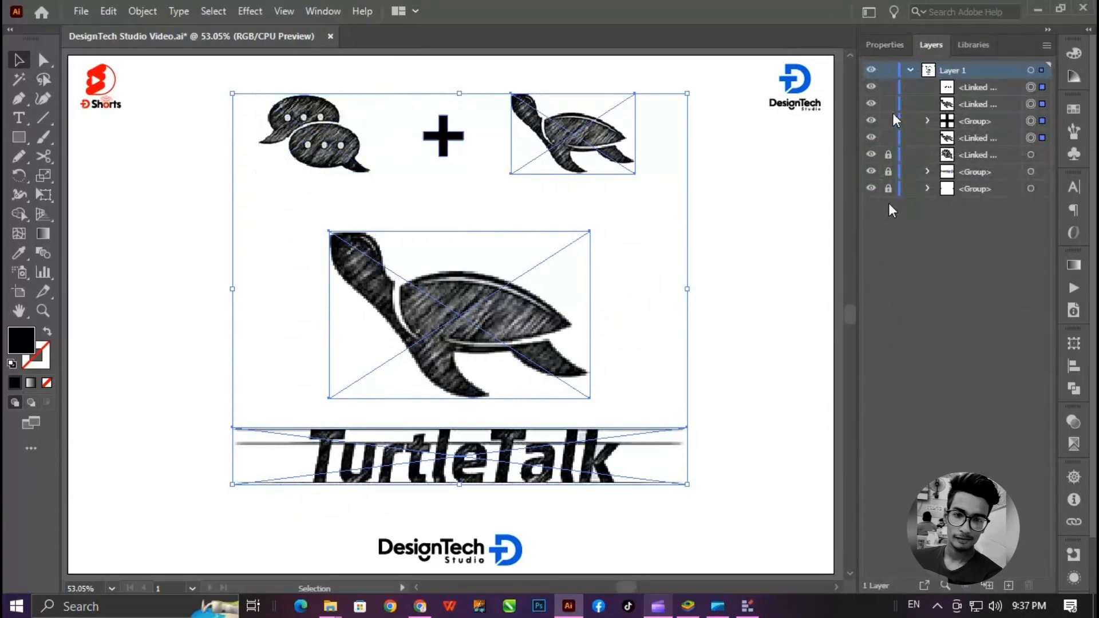
left_click_drag(889, 138, 888, 87)
left_click(794, 240)
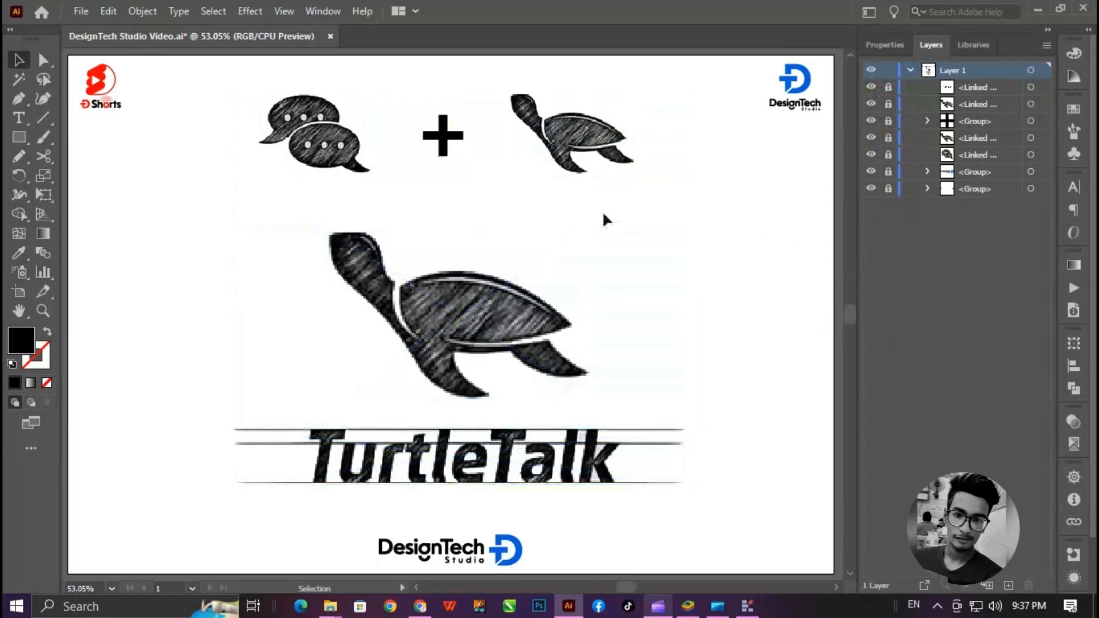
Start a Pen tool path at the turtle's snout and trace the top and back of the head toward the neck.
left_click_drag(394, 258, 564, 408)
left_click_drag(341, 274, 311, 269)
left_click_drag(389, 322, 405, 328)
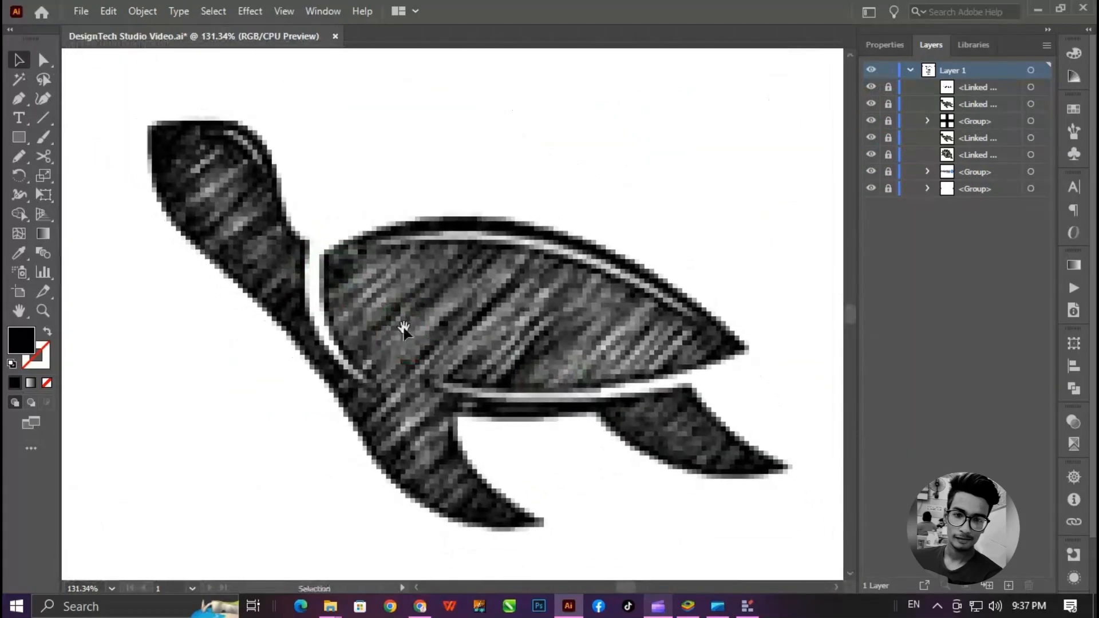
left_click(148, 121)
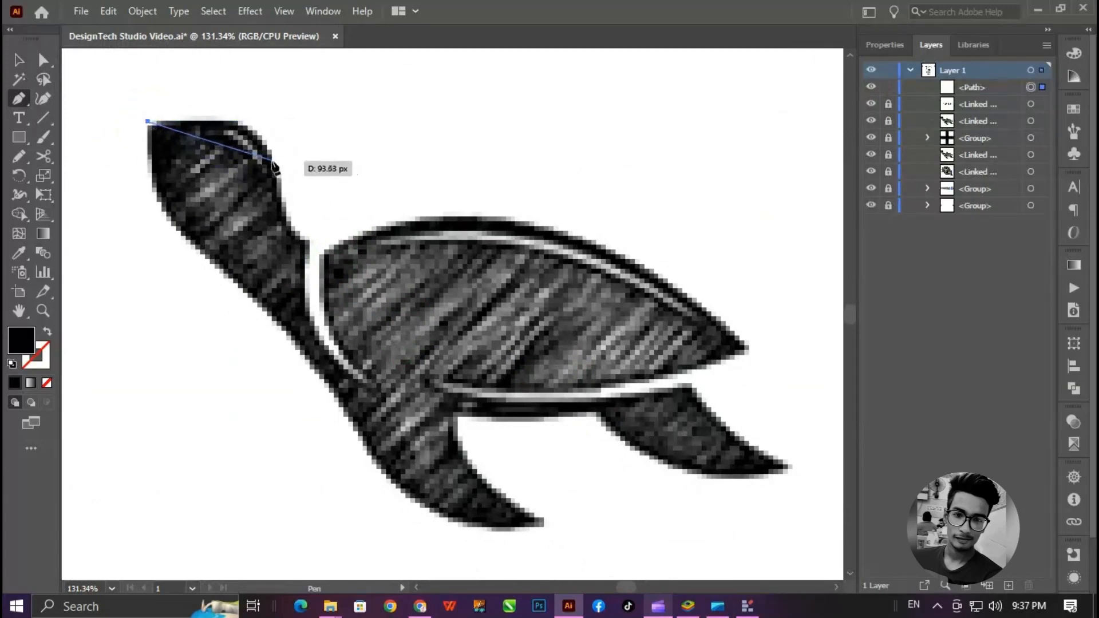
left_click_drag(269, 155, 269, 167)
left_click_drag(298, 203, 325, 250)
left_click(283, 209)
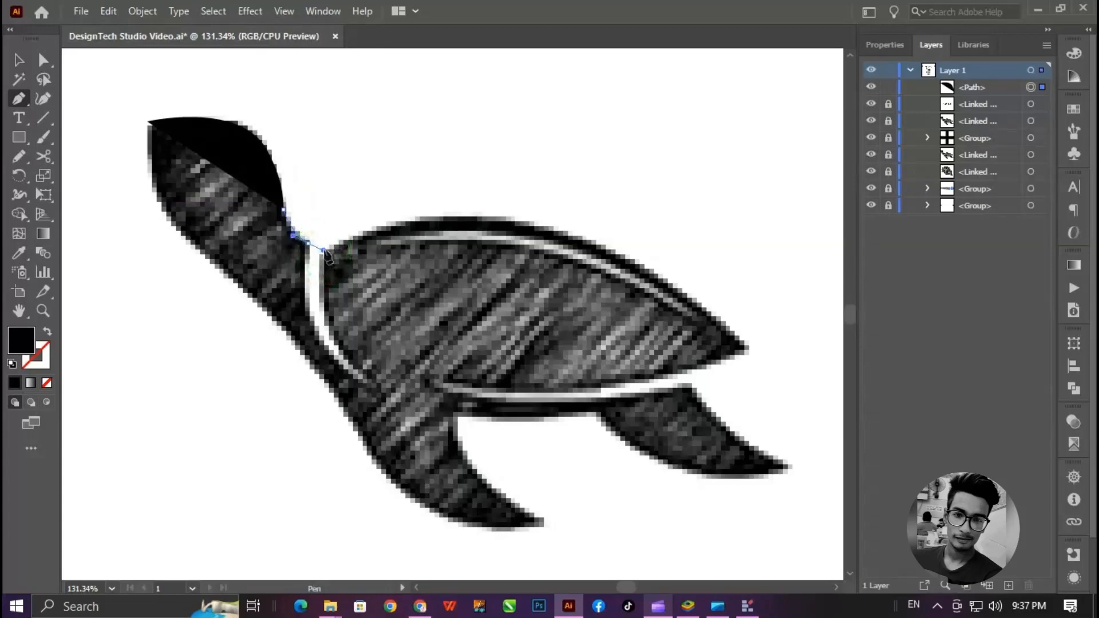
Continue the path around the narrow curved gap between neck and shell, ending at the shell's front corner.
left_click(296, 260, "ctrl")
left_click_drag(572, 386, 528, 267)
left_click(463, 235, "ctrl")
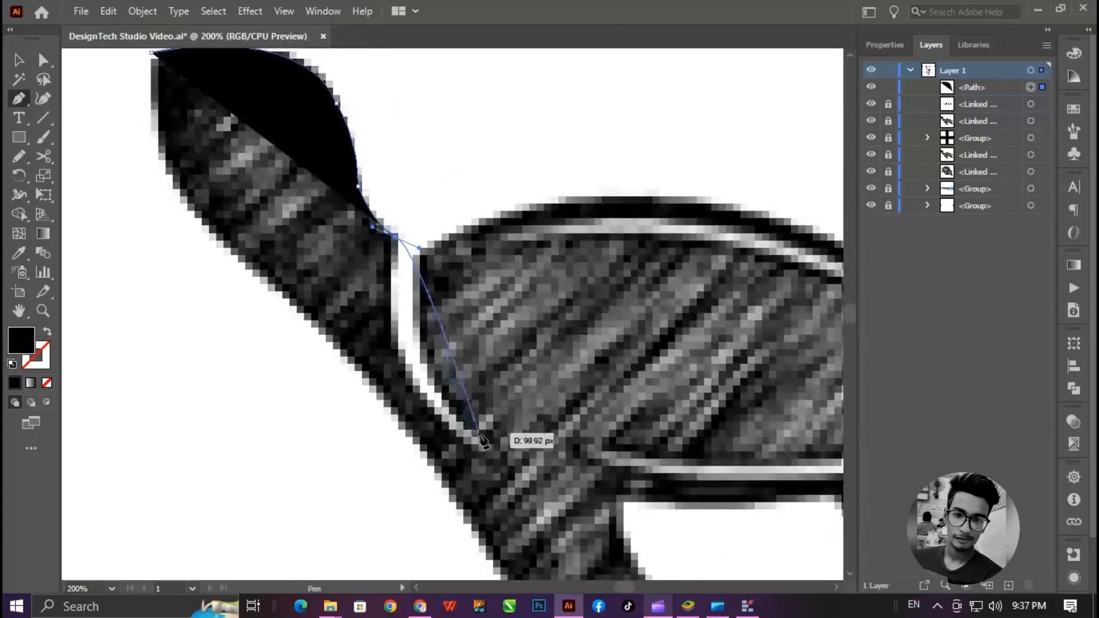
left_click(399, 245)
left_click_drag(475, 443, 576, 490)
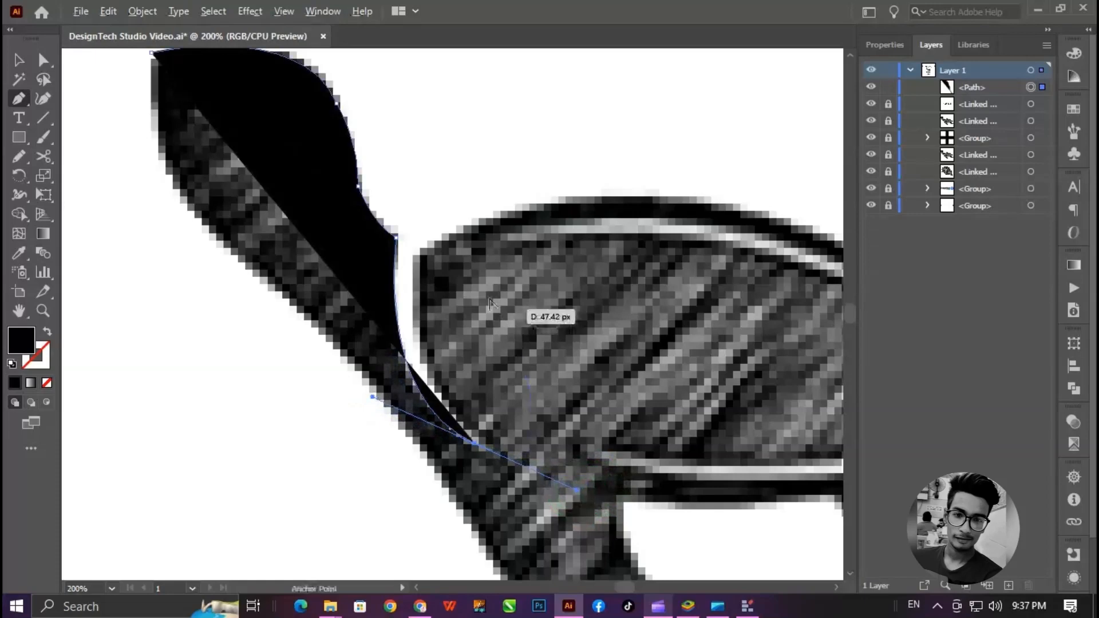
left_click(475, 444)
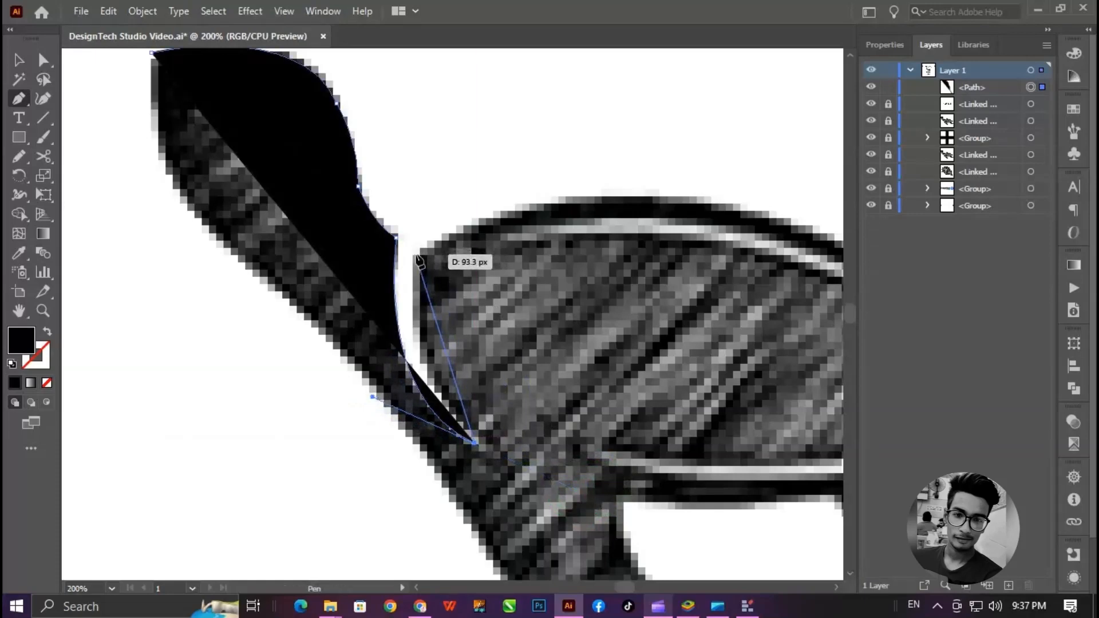
left_click_drag(417, 255, 439, 146)
Give the turtle path a red stroke and set its fill to none.
left_click(883, 45)
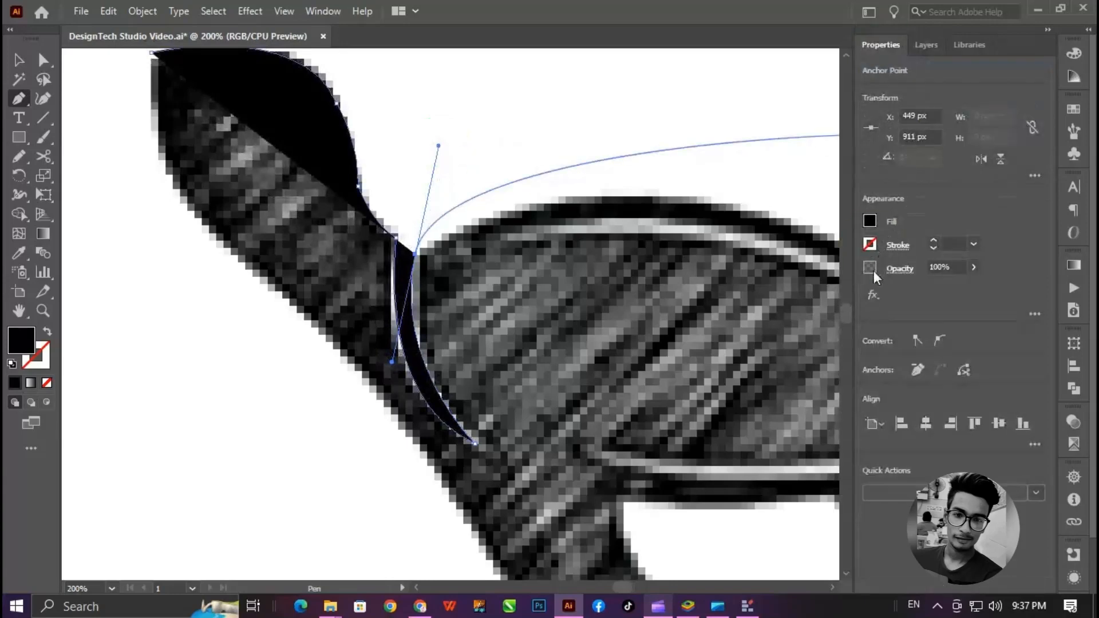
left_click(870, 245)
left_click(740, 301)
left_click(873, 222)
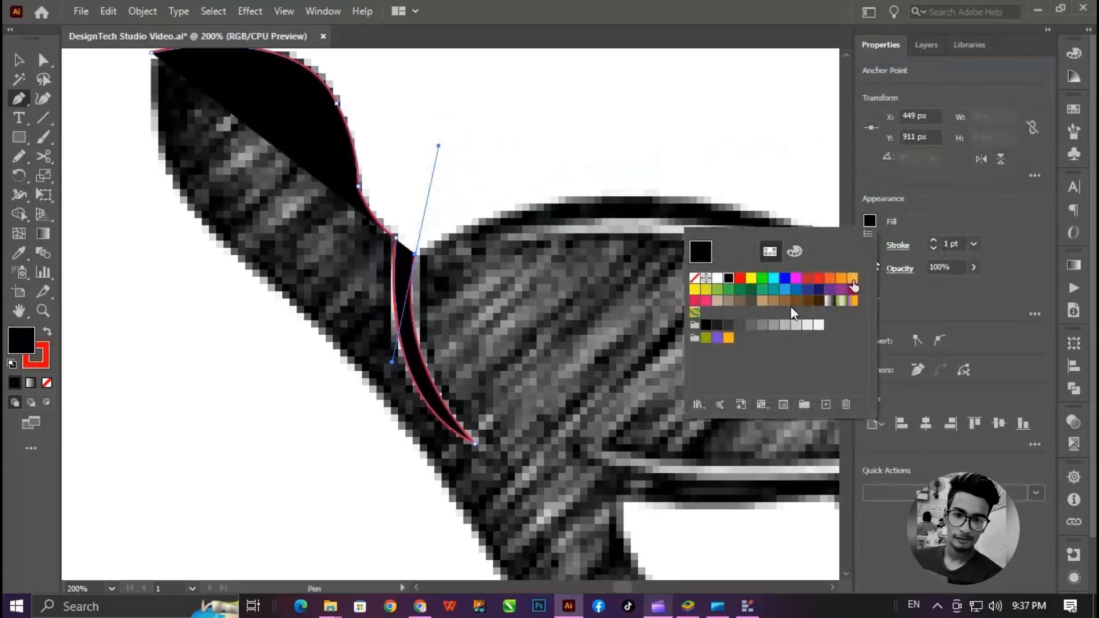
left_click(695, 278)
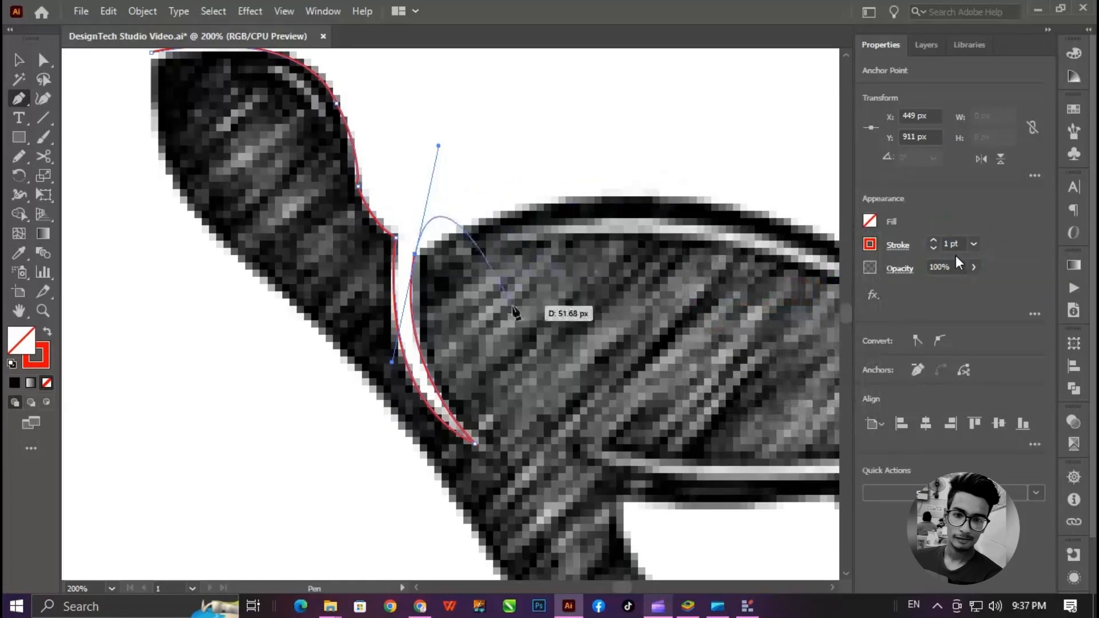
Trace the shell's upper edge to its rear tip and adjust the curve handle to fit the sketch.
left_click(424, 281, "ctrl+alt")
left_click_drag(519, 344, 405, 279)
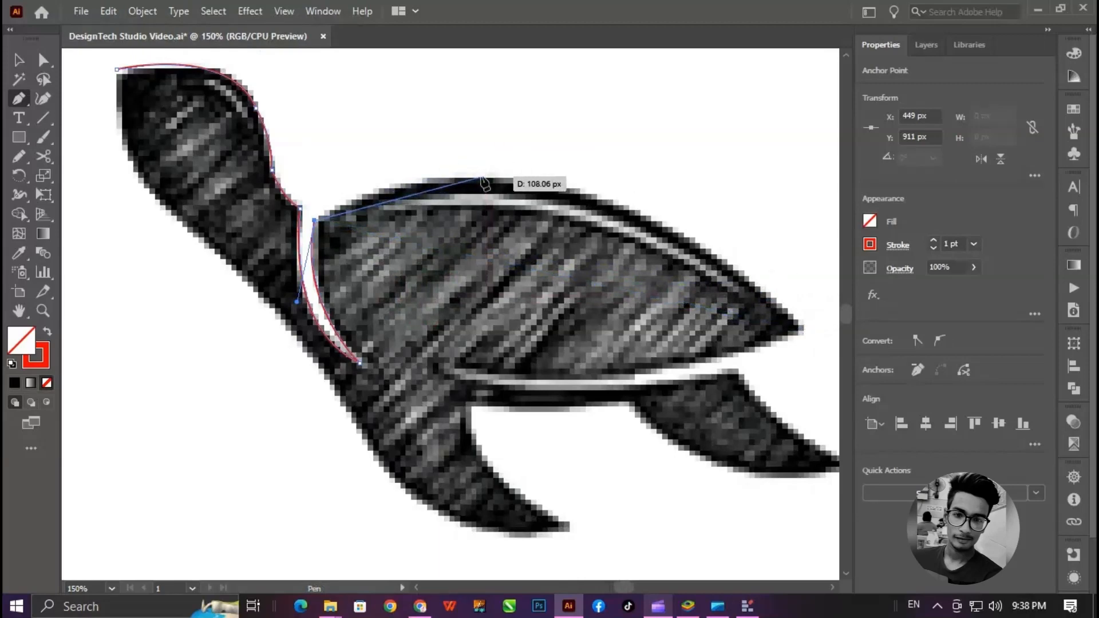
left_click(534, 187)
mouse_move(594, 172)
left_mouse_down()
mouse_move(613, 177)
mouse_move(602, 168)
left_mouse_up()
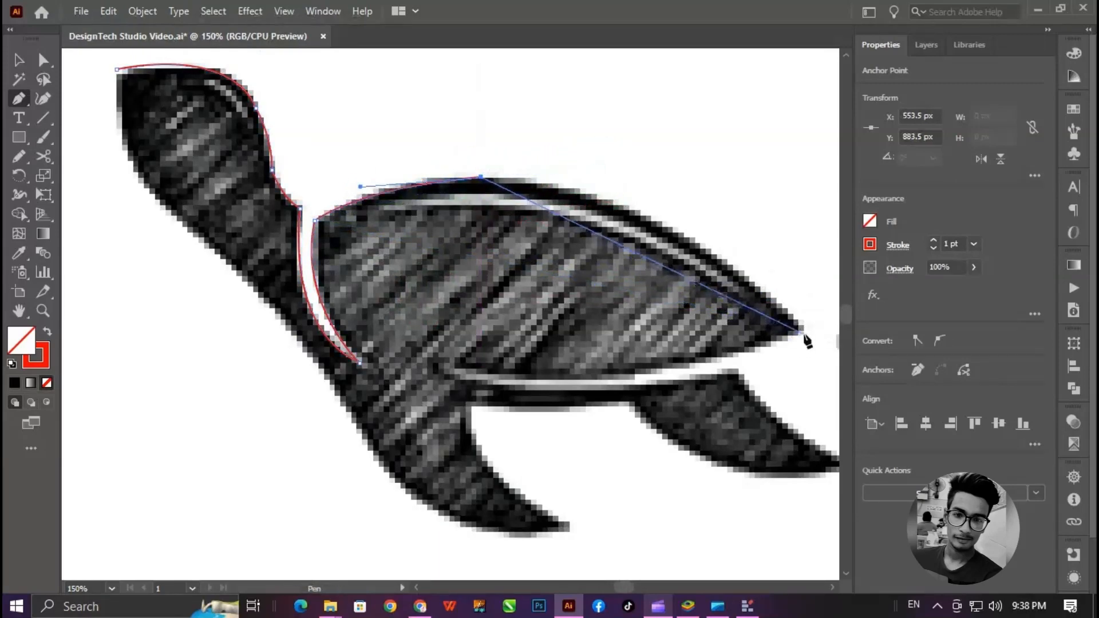
left_click_drag(803, 328, 812, 396)
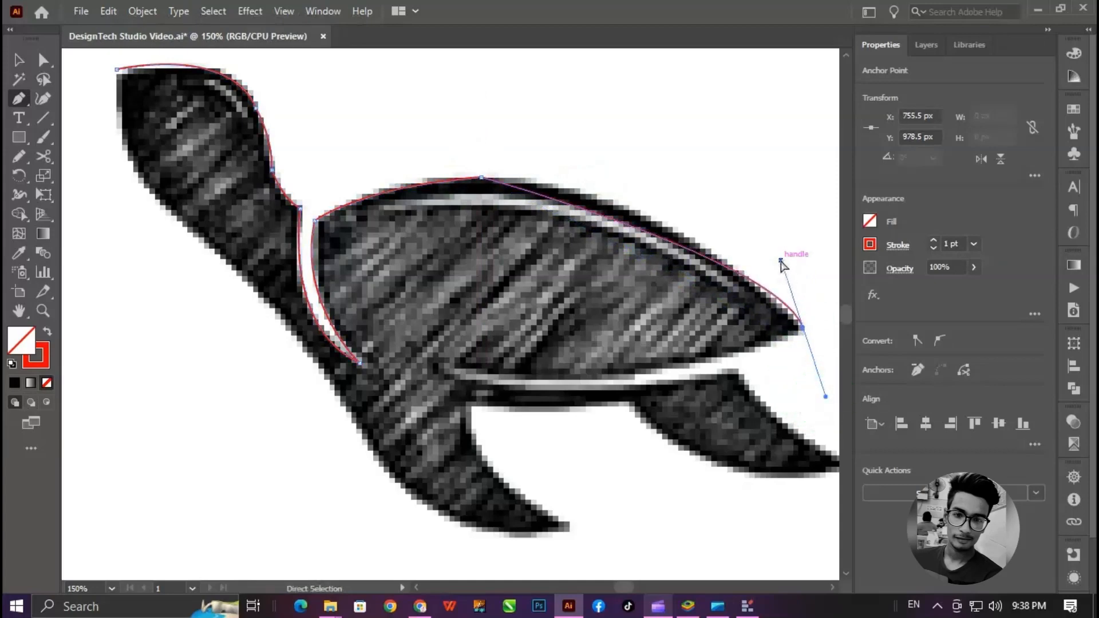
left_click_drag(780, 261, 671, 177)
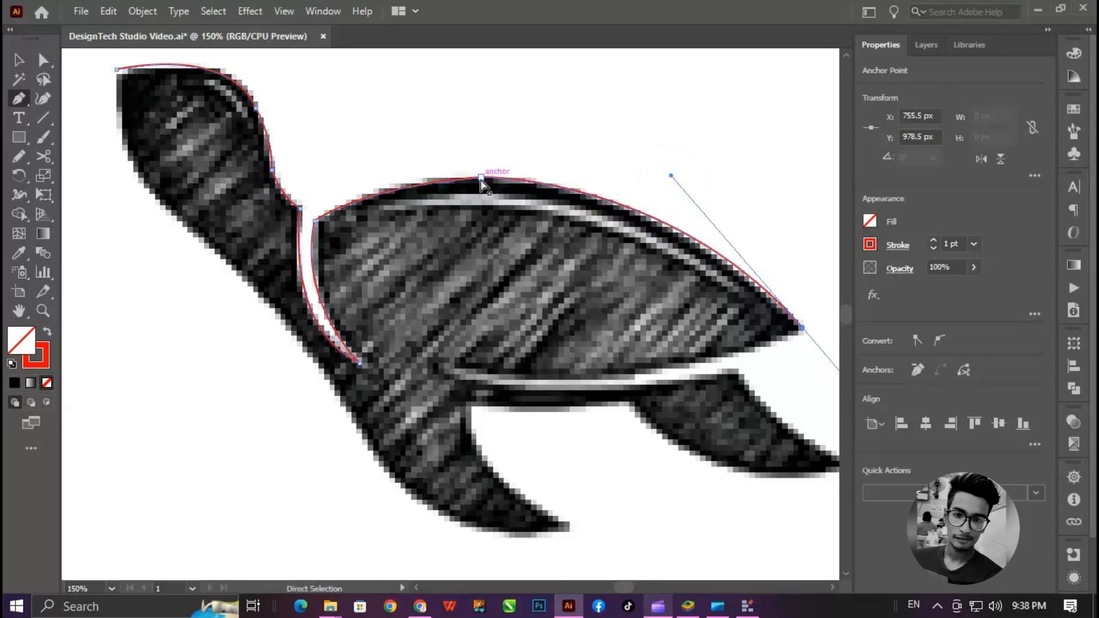
left_click_drag(481, 178, 481, 180)
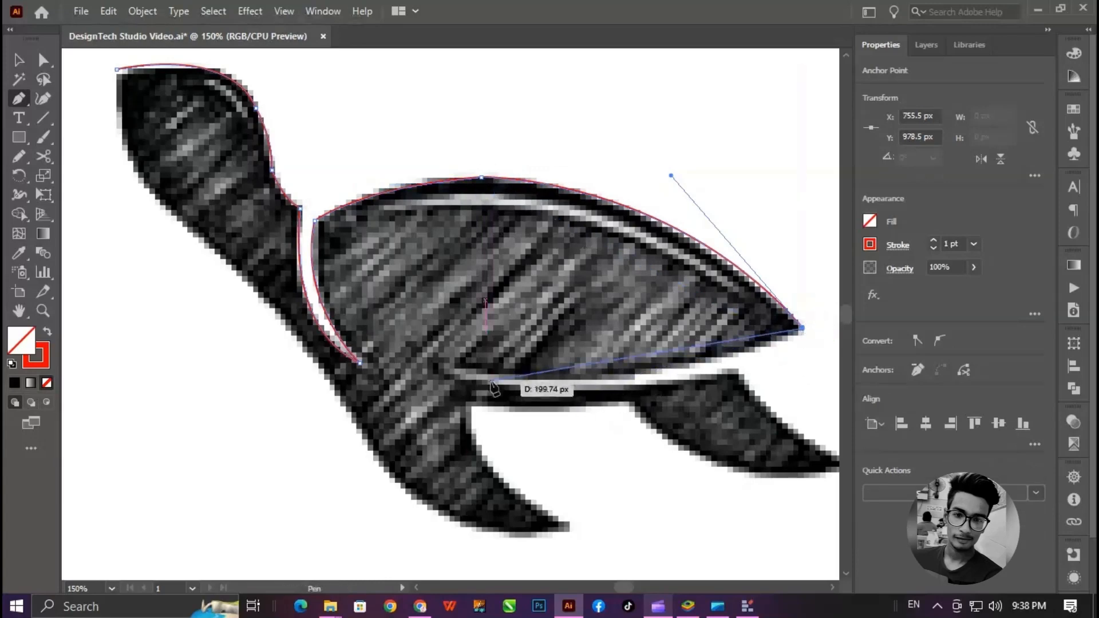
Trace the shell's lower edge to the inner end of the white slit and back out to the rear flipper.
left_click_drag(454, 370, 296, 339)
left_click(454, 370)
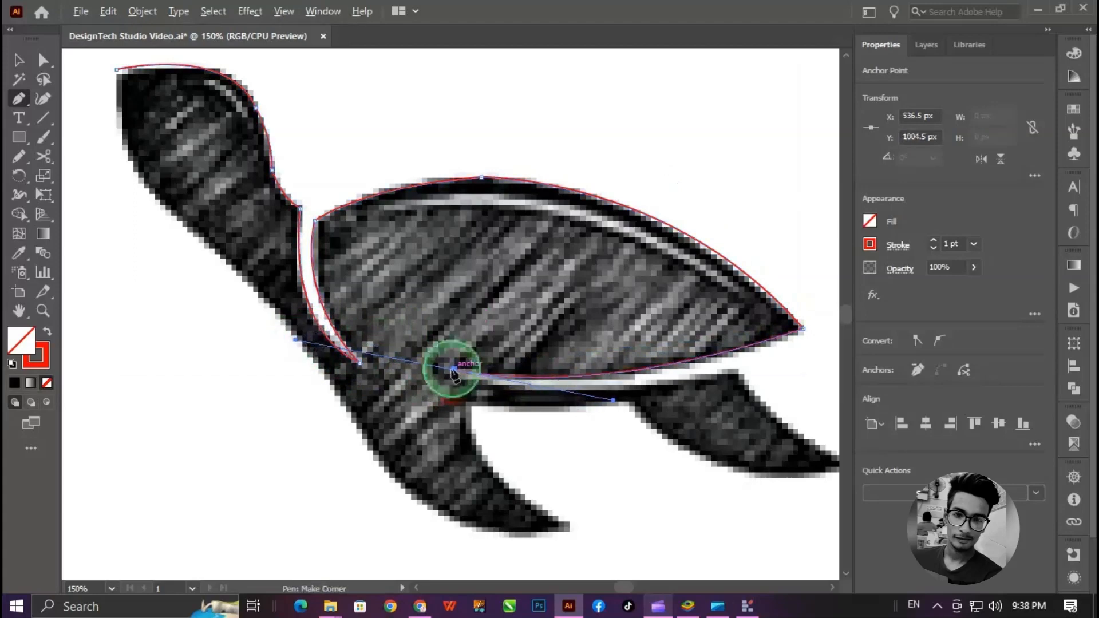
left_click_drag(736, 371, 572, 416)
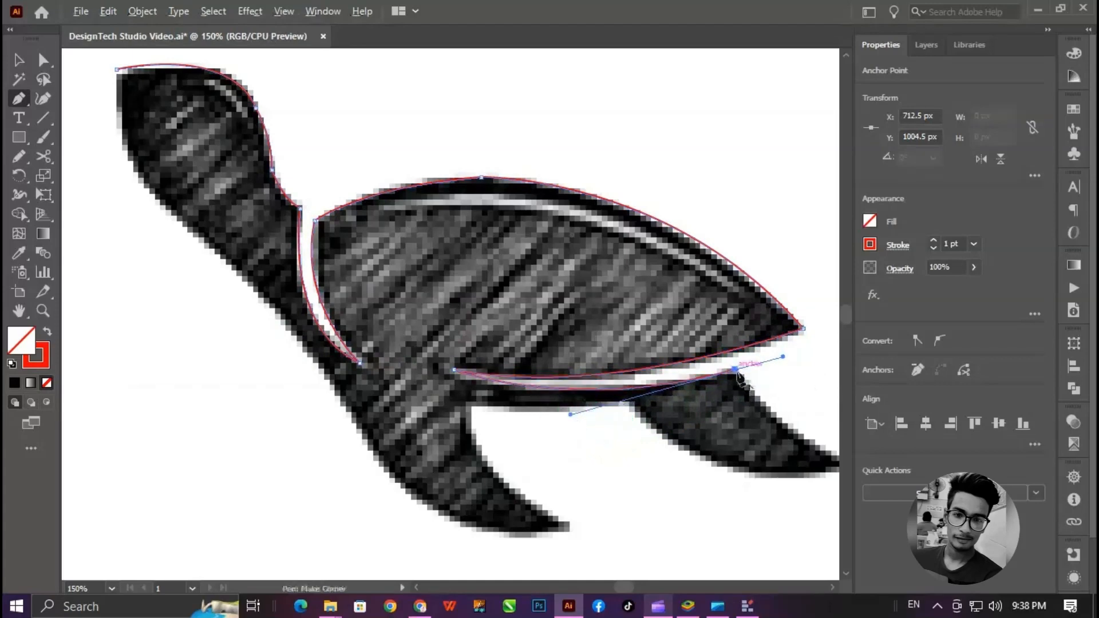
Trace the rear flipper around its pointed tip and back to the belly, making corners at the tip and the belly joint.
key("ctrl+minus")
left_click_drag(535, 383, 609, 414)
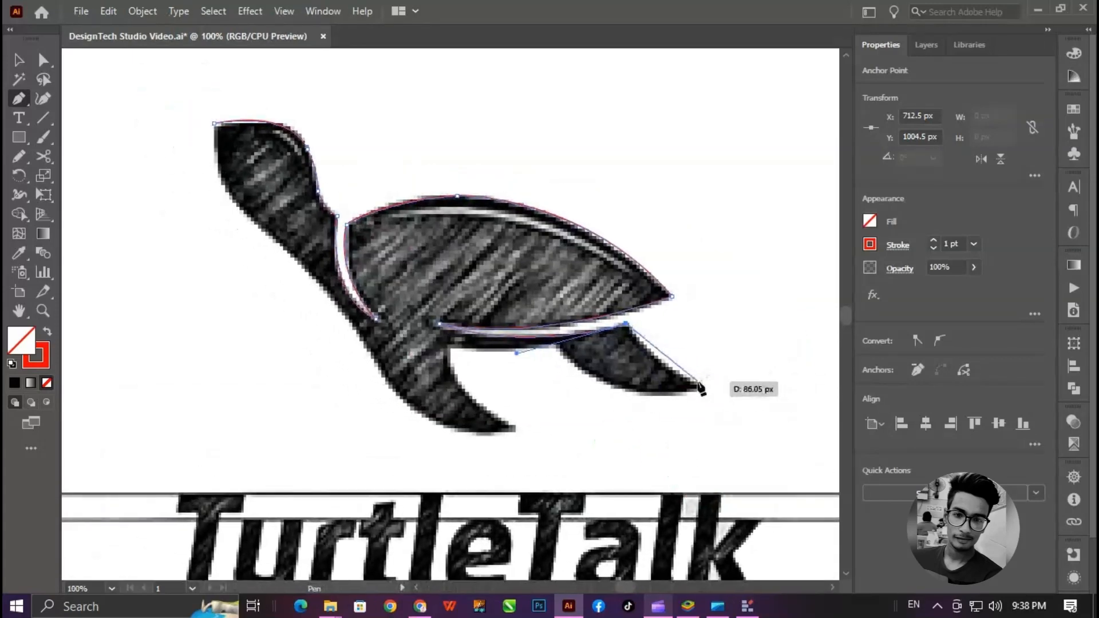
left_click_drag(704, 388, 756, 416)
left_click(705, 388, "alt")
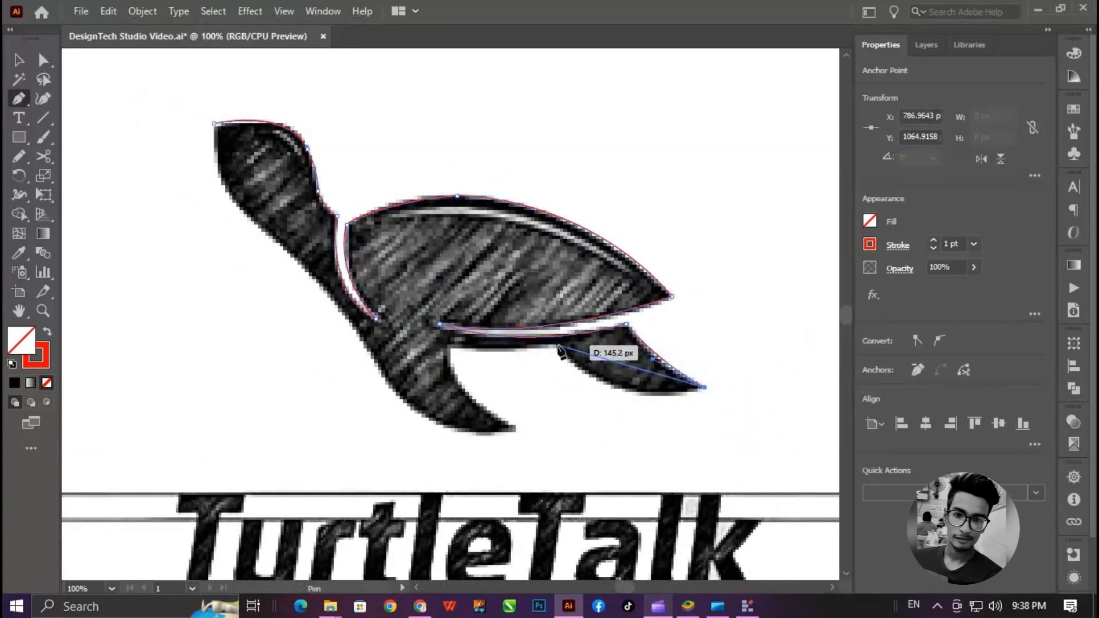
left_click_drag(559, 349, 508, 280)
left_click(532, 436, "ctrl")
left_click_drag(405, 301, 464, 304)
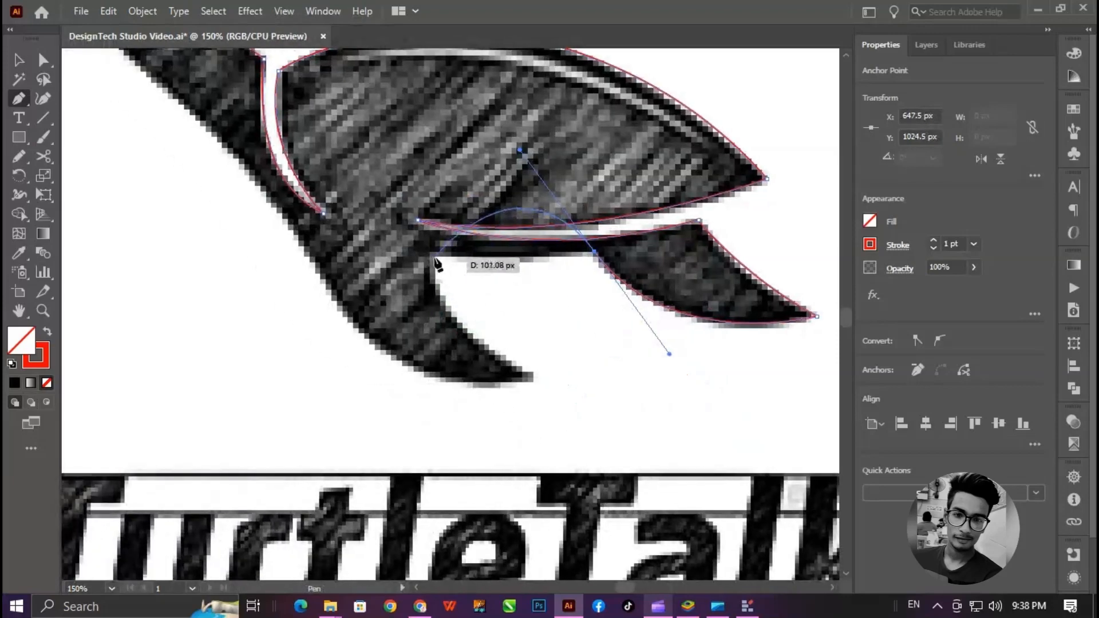
left_click(596, 252)
Trace the belly edge and the front flipper around its tip up to the flipper's outer base.
left_click(378, 247)
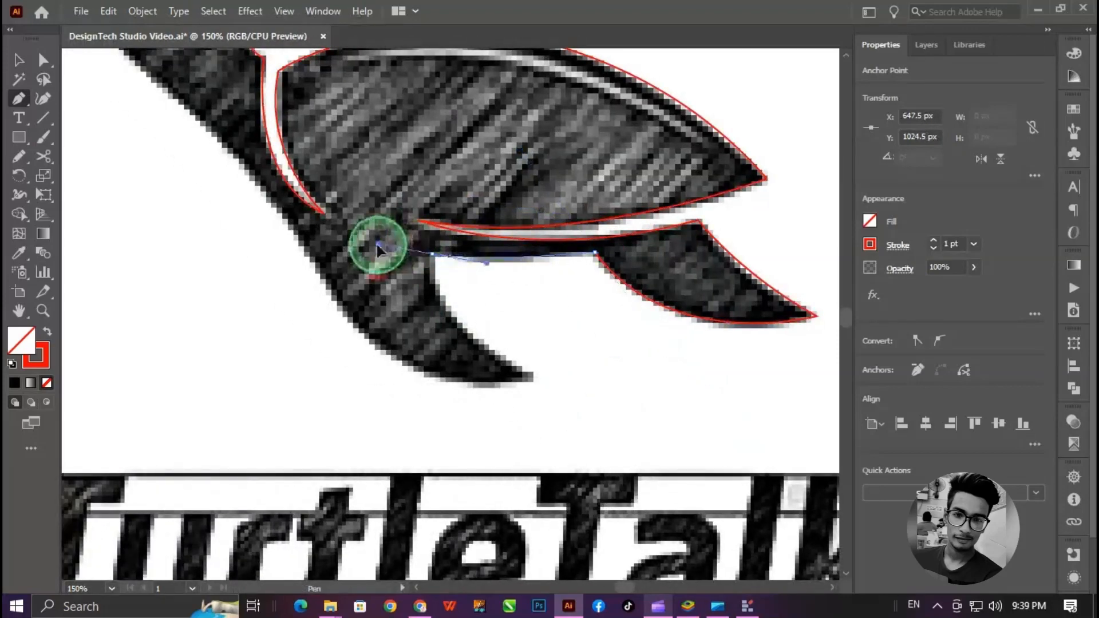
left_click_drag(378, 245, 373, 241)
left_click(432, 253)
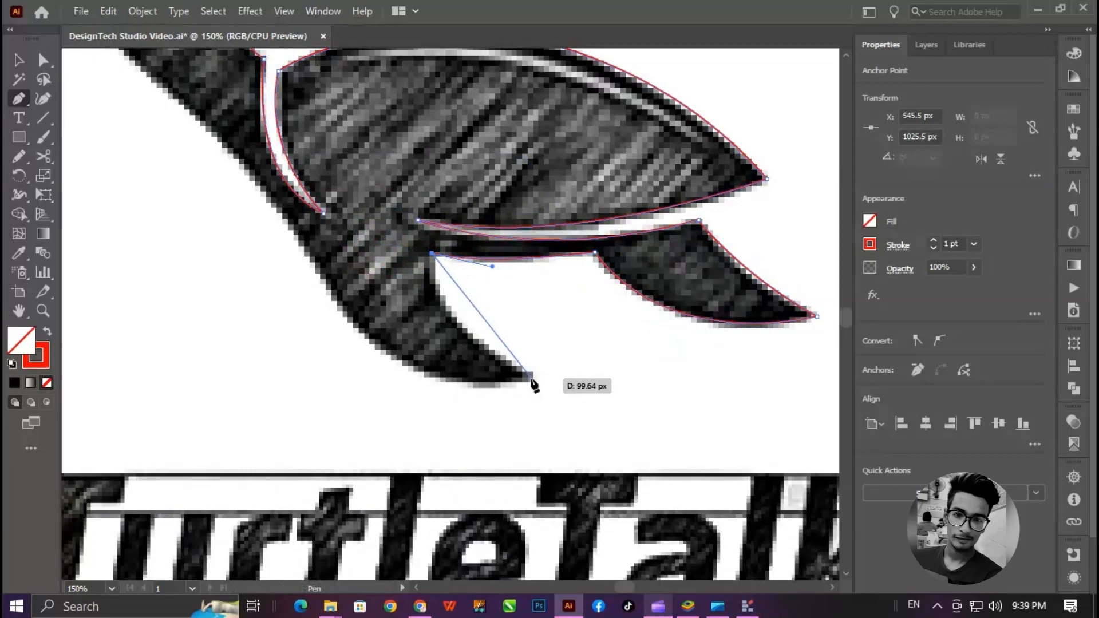
left_click_drag(532, 377, 592, 403)
left_click_drag(640, 435, 643, 441)
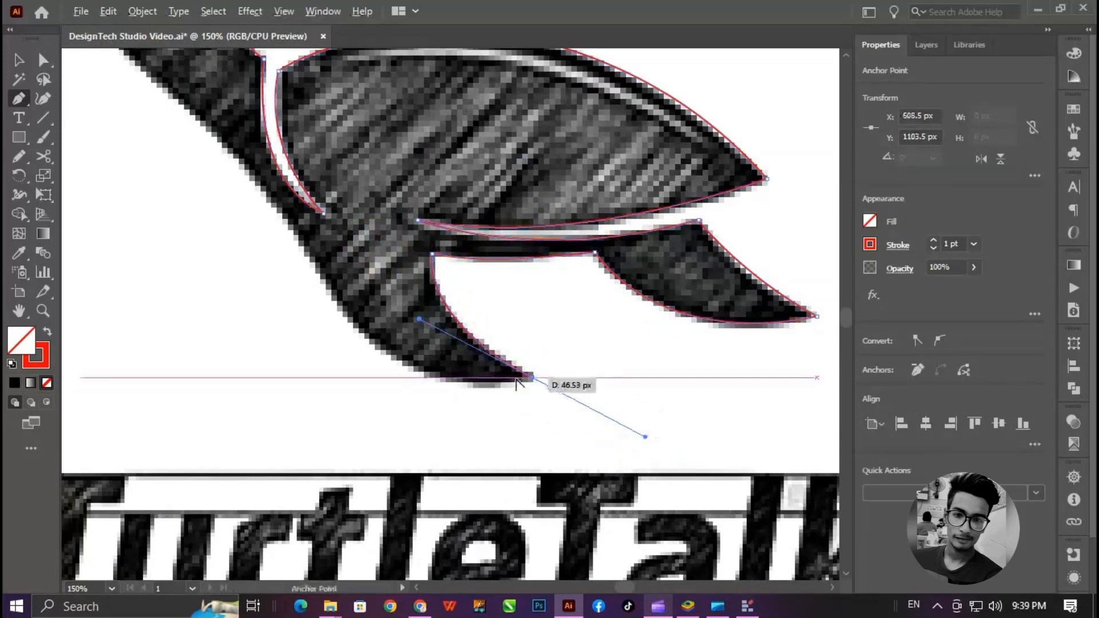
left_click_drag(533, 378, 265, 198)
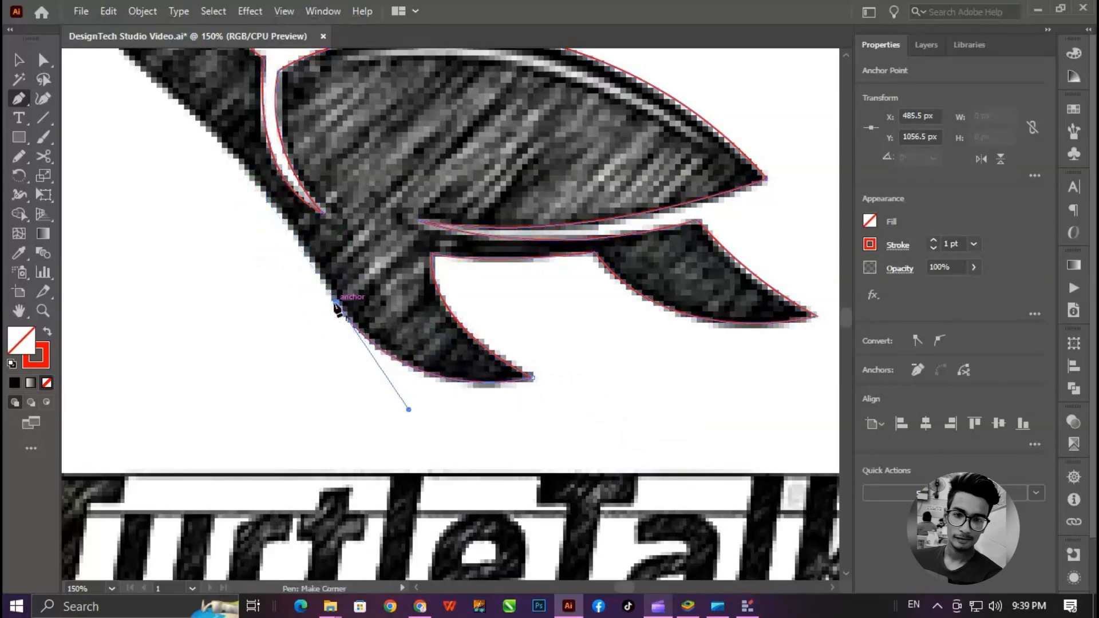
Trace the underside of the neck and close the turtle path at the snout.
left_click_drag(274, 258, 426, 447)
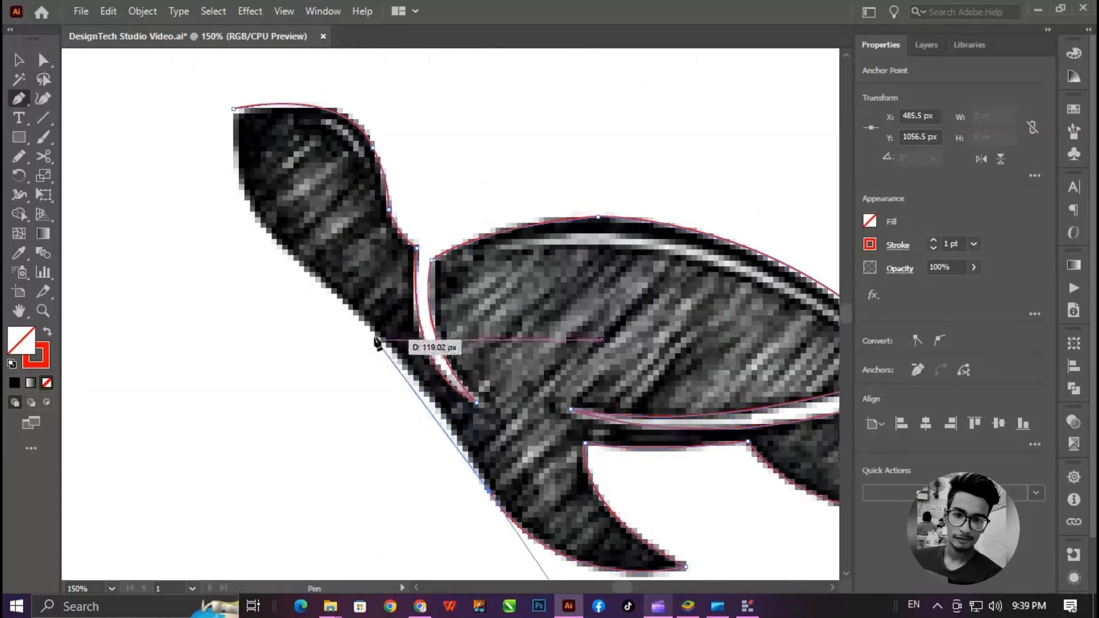
left_click_drag(348, 304, 296, 273)
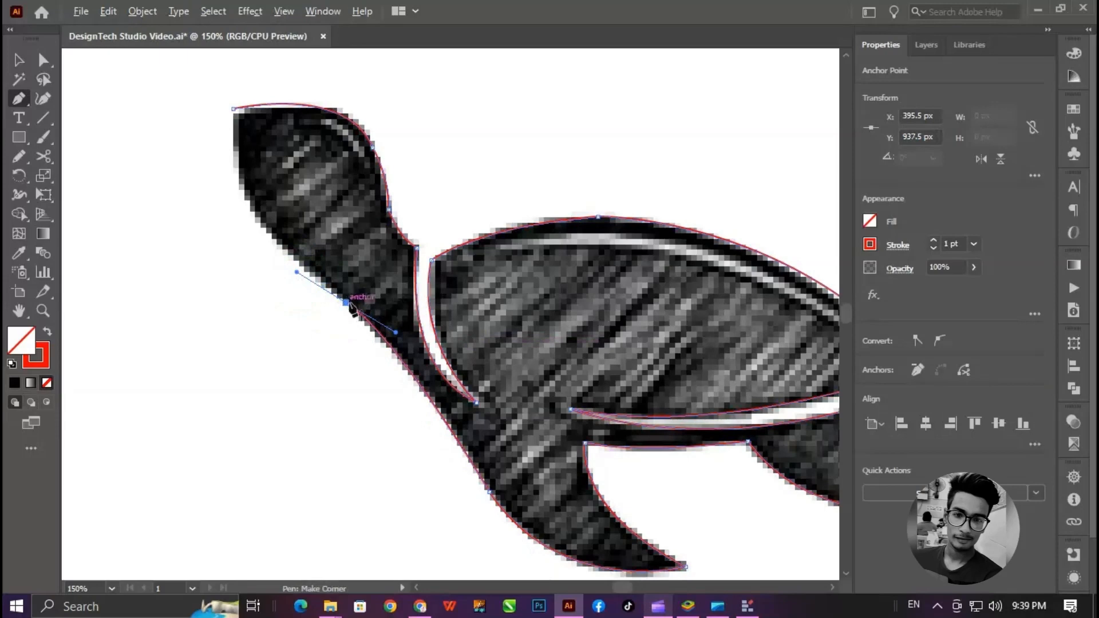
left_click(349, 304)
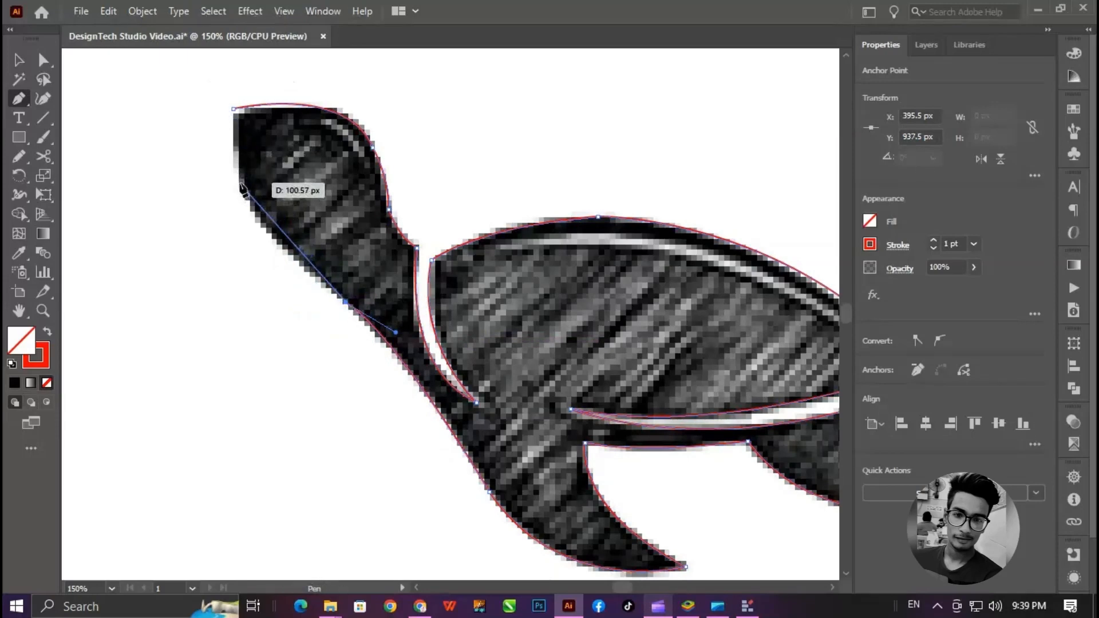
left_click(234, 108)
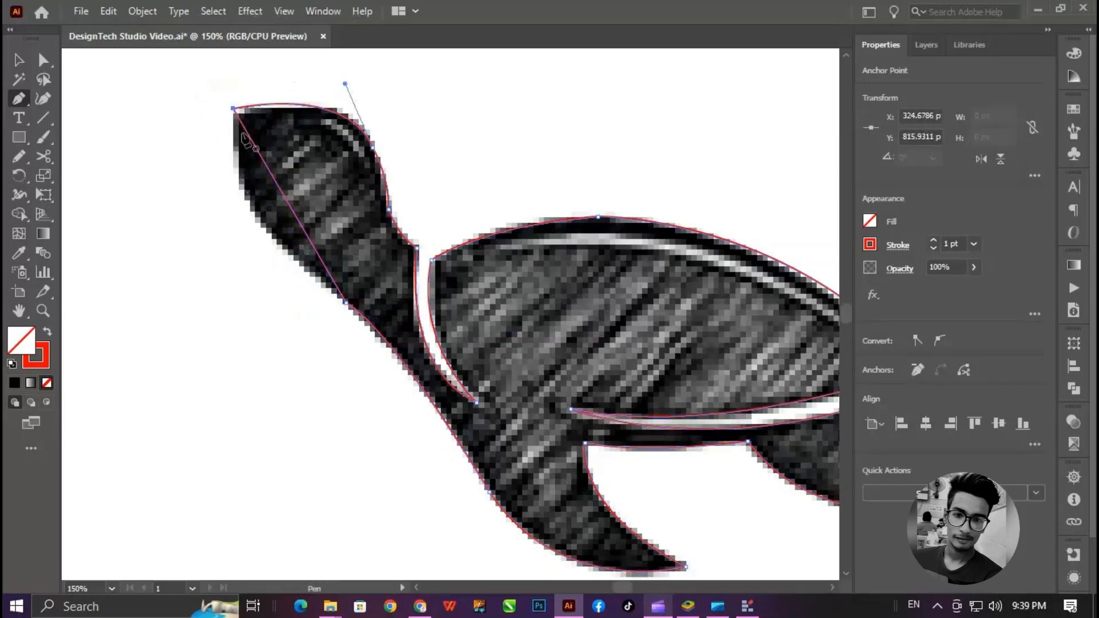
Curve the straight closing segment between the snout and the neck's underside to follow the sketched throat, fine-tuning the snout's direction handle.
key("v")
left_click(263, 160)
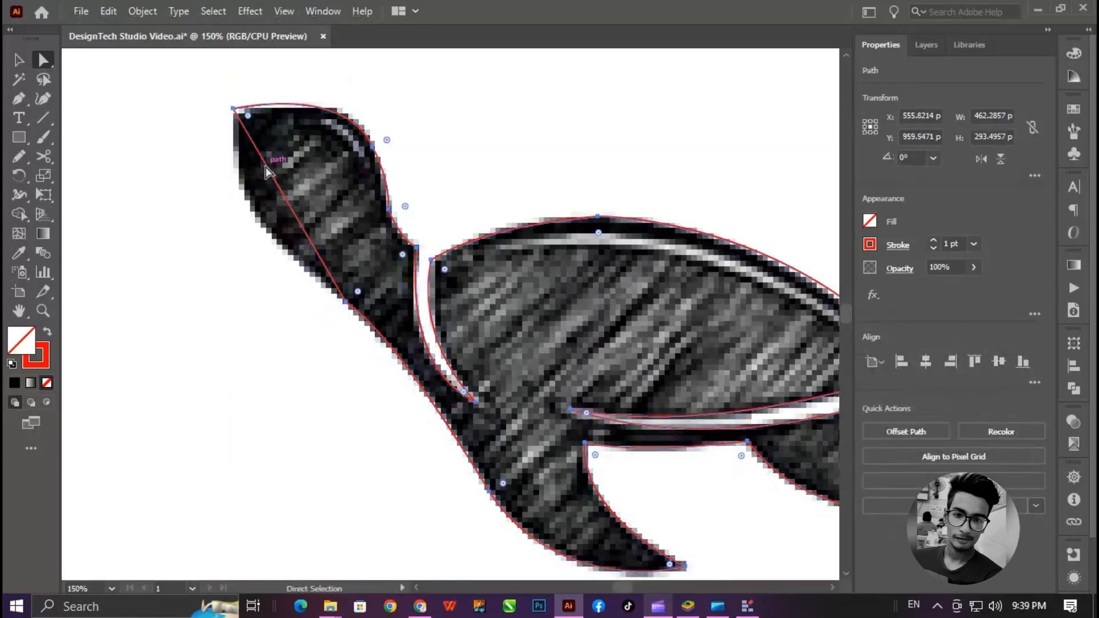
key("p")
left_click_drag(245, 166, 224, 198)
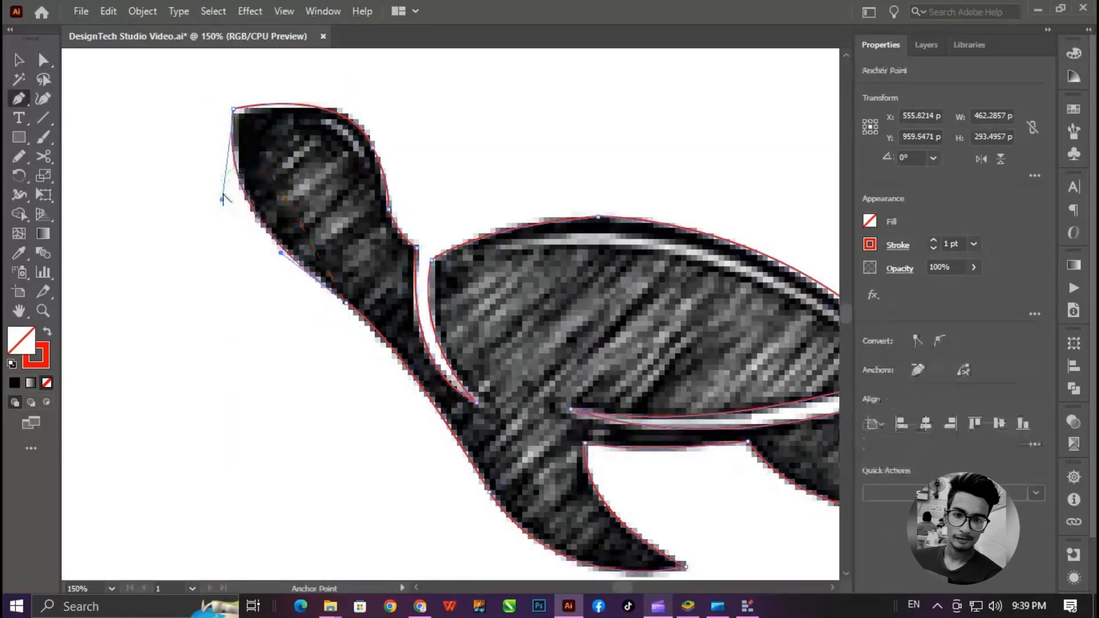
left_click(235, 109)
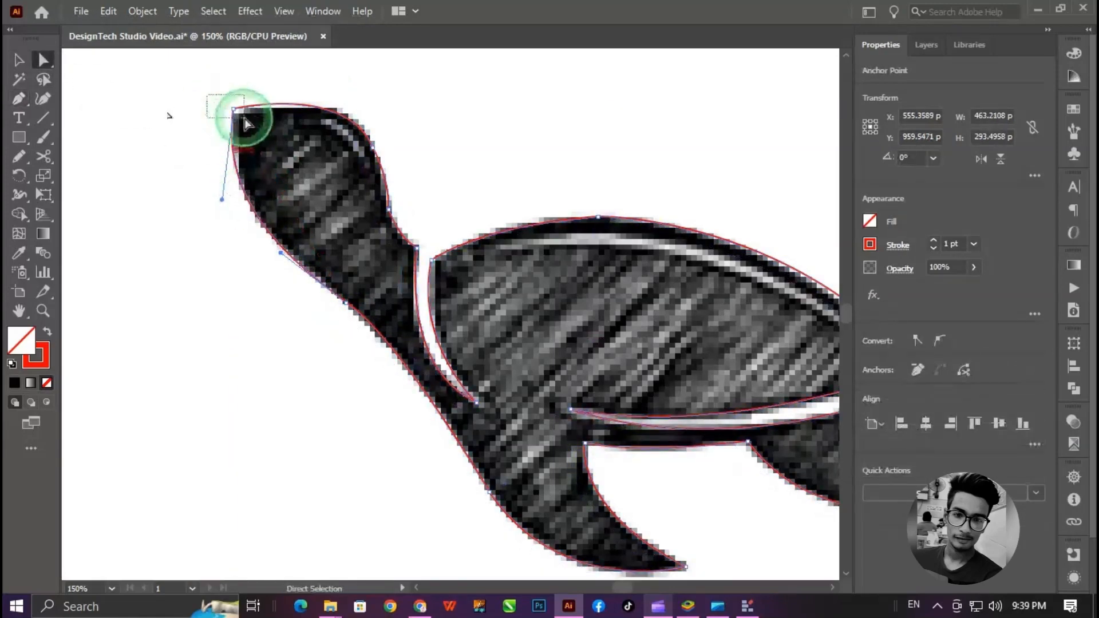
left_click_drag(221, 203, 223, 208)
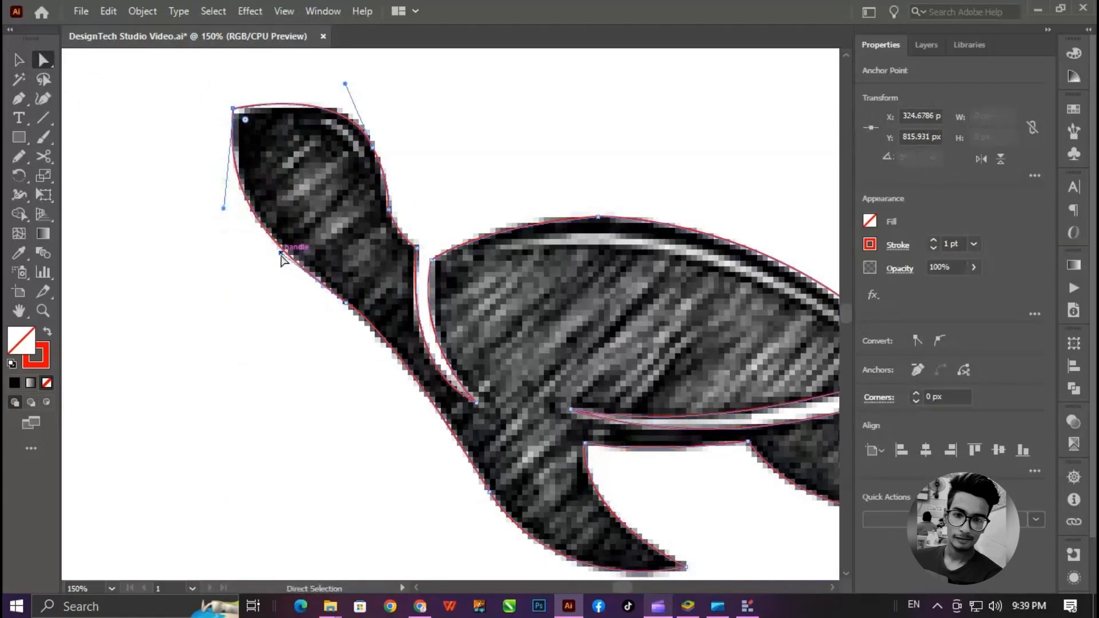
Adjust the front direction handle of the shell's topmost anchor so the upper front curve follows the sketched edge.
left_click_drag(581, 174, 614, 234)
left_click_drag(458, 211, 673, 369)
left_click_drag(521, 249, 691, 396)
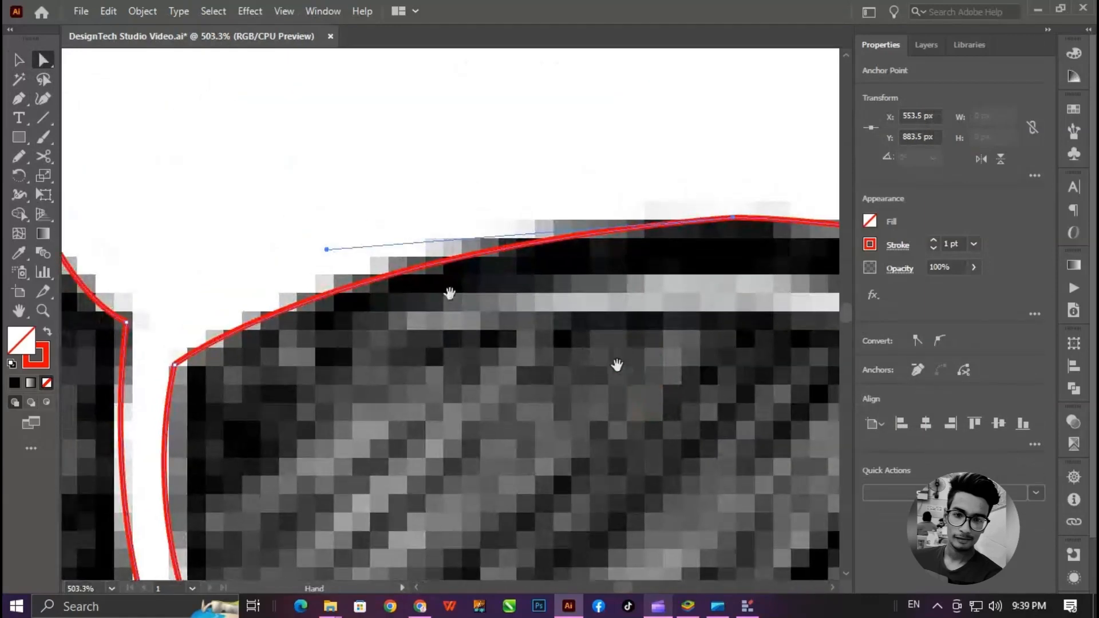
left_click_drag(324, 252, 370, 218)
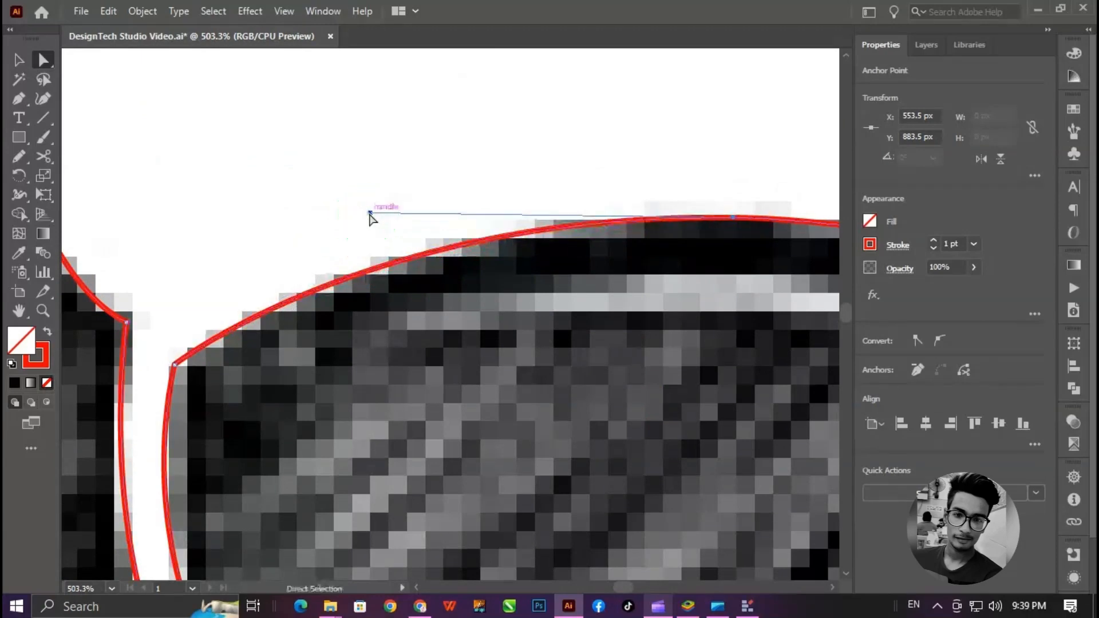
left_click_drag(349, 320, 403, 314)
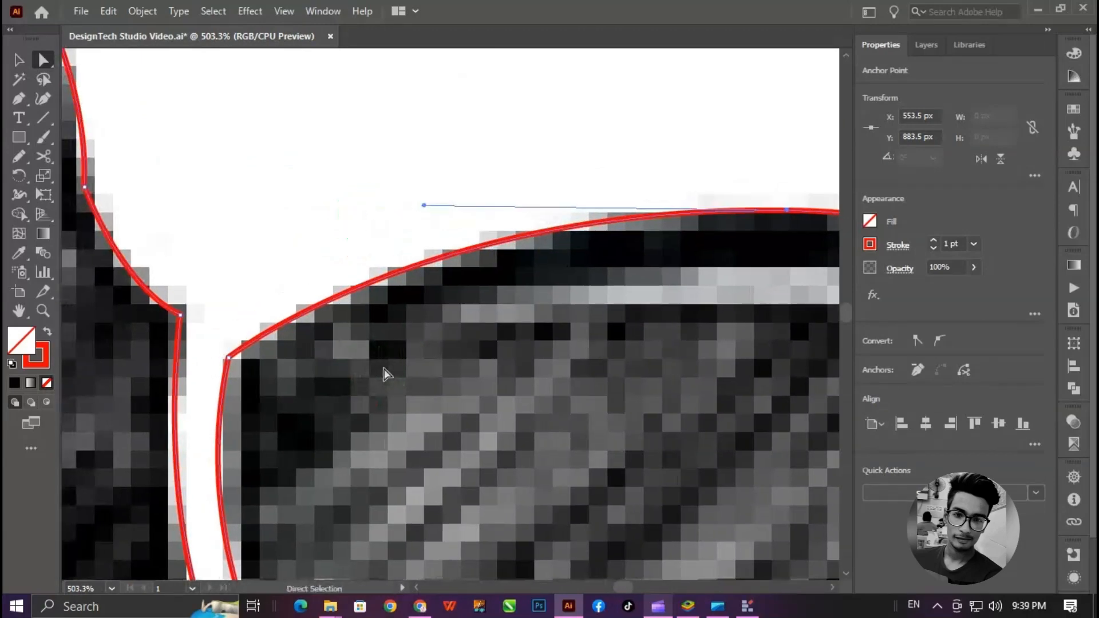
Select the shell's front corner anchor and refine the curve along the white gap behind the neck.
key("v")
key("a")
left_click_drag(184, 337, 404, 493)
left_click_drag(246, 235, 676, 501)
left_click_drag(529, 267, 547, 260)
Examine the complete turtle outline against the sketch, then clear the selection.
left_click(522, 306, "ctrl+alt")
left_click(522, 306, "ctrl+alt")
left_click(522, 305, "ctrl+alt")
left_click(522, 305, "ctrl+alt")
left_click(522, 305, "ctrl+alt")
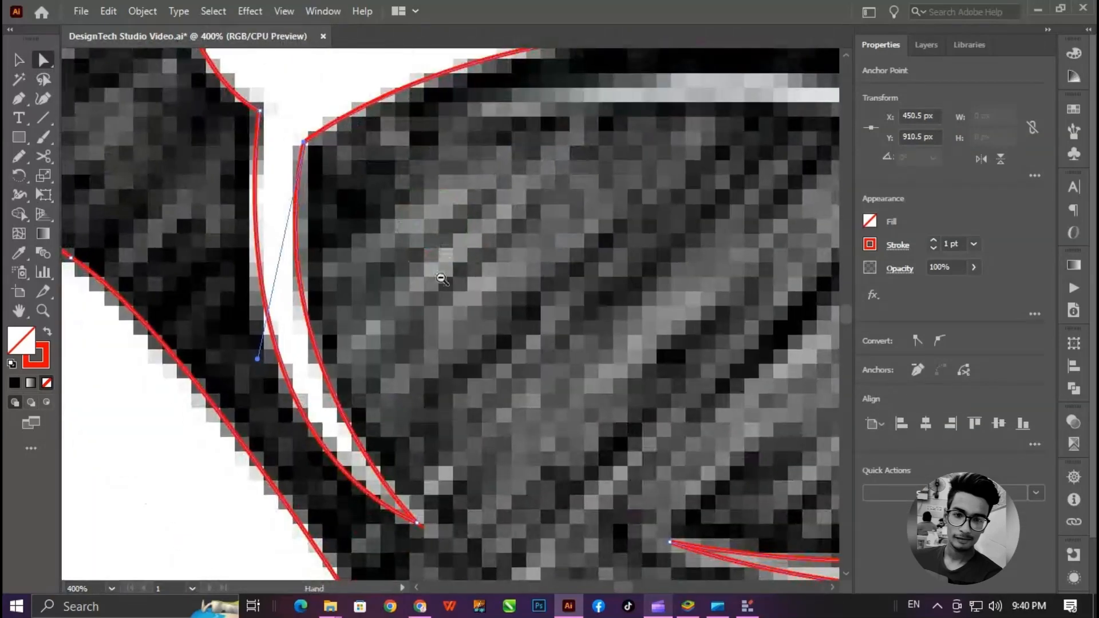
left_click(441, 278, "ctrl+alt")
left_click(441, 278, "ctrl+alt")
left_click_drag(513, 381, 434, 260)
left_click(433, 260, "ctrl+alt")
left_click(439, 291, "ctrl+alt")
left_click_drag(503, 452, 465, 410)
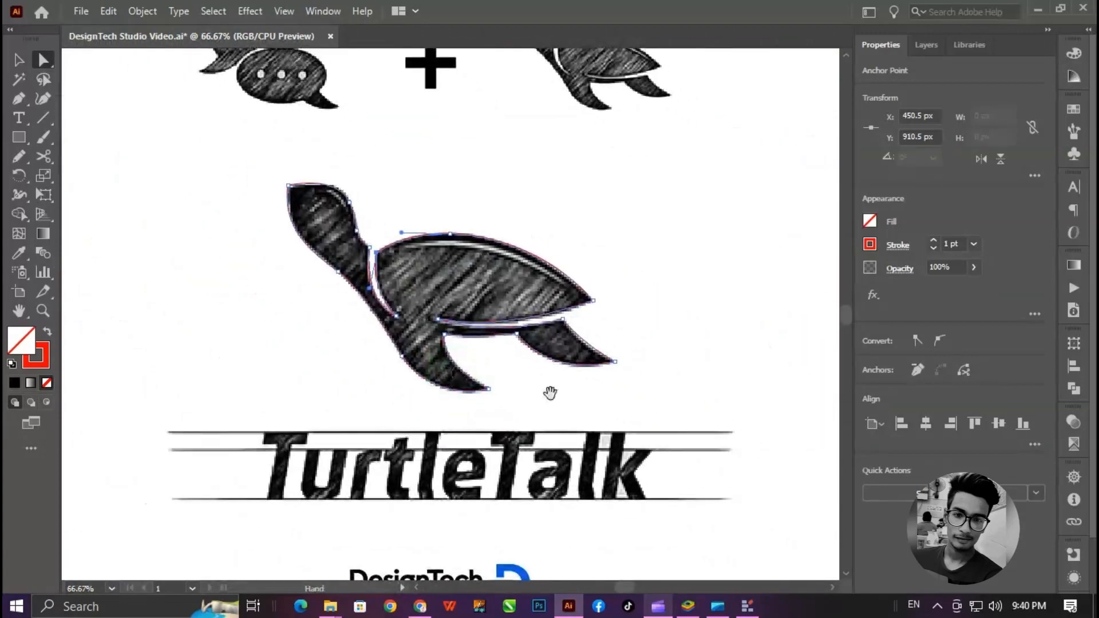
left_click_drag(550, 393, 553, 361)
scroll(569, 367, "down", 1)
key("v")
left_click(558, 255)
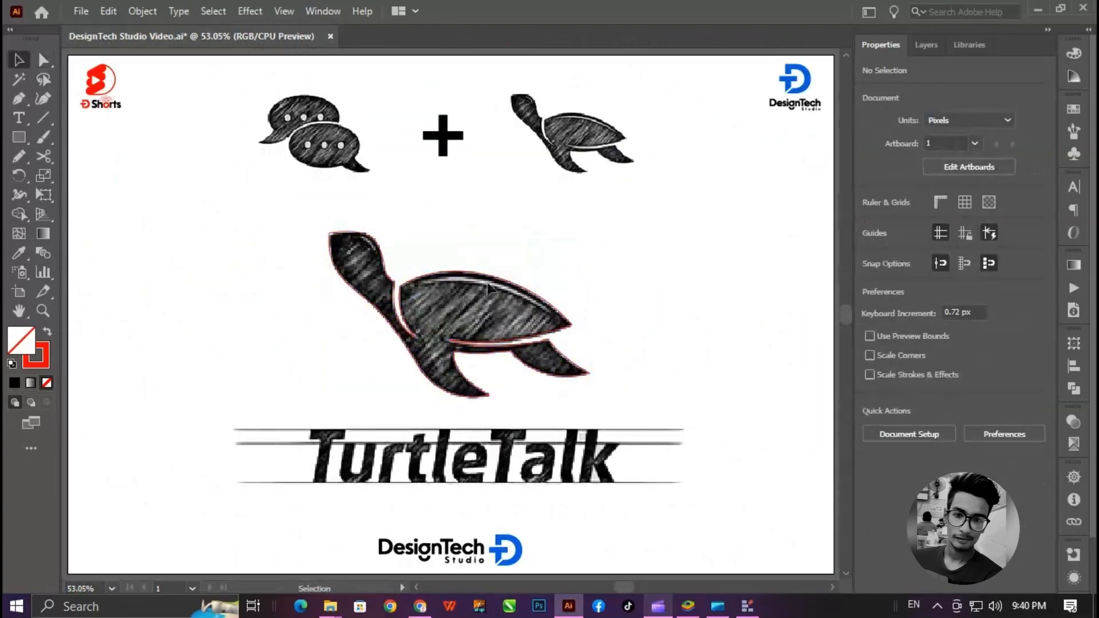
Fill the traced turtle with green, C 100, M 0, Y 100, K 0, and deselect it.
left_click_drag(483, 273, 526, 222)
key("ctrl+z")
left_click(870, 221)
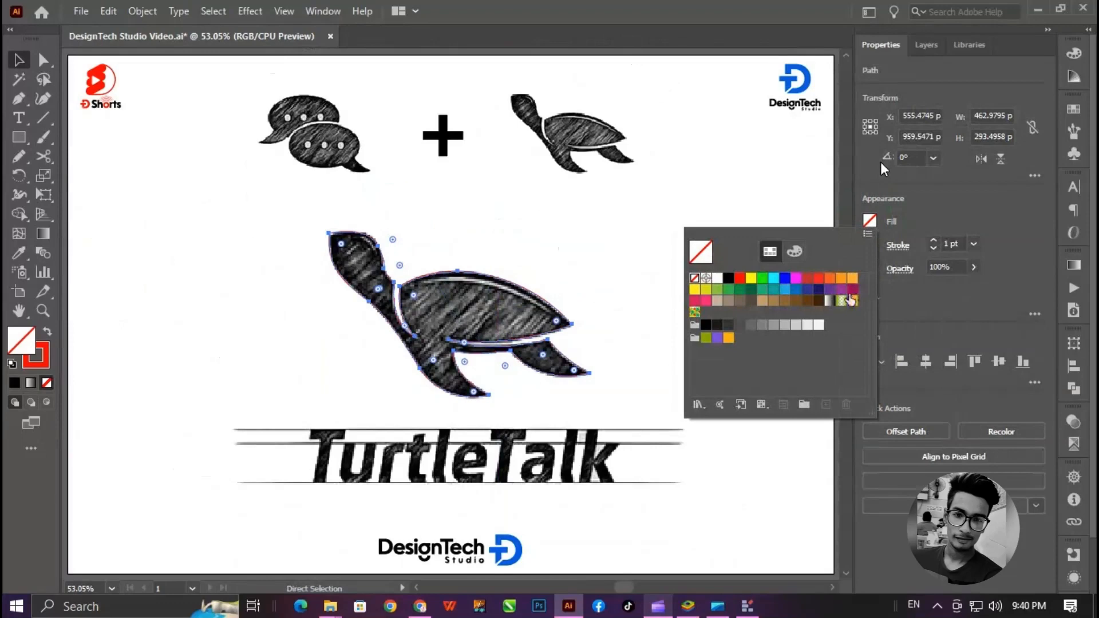
left_click(795, 250)
type("100")
key("Tab")
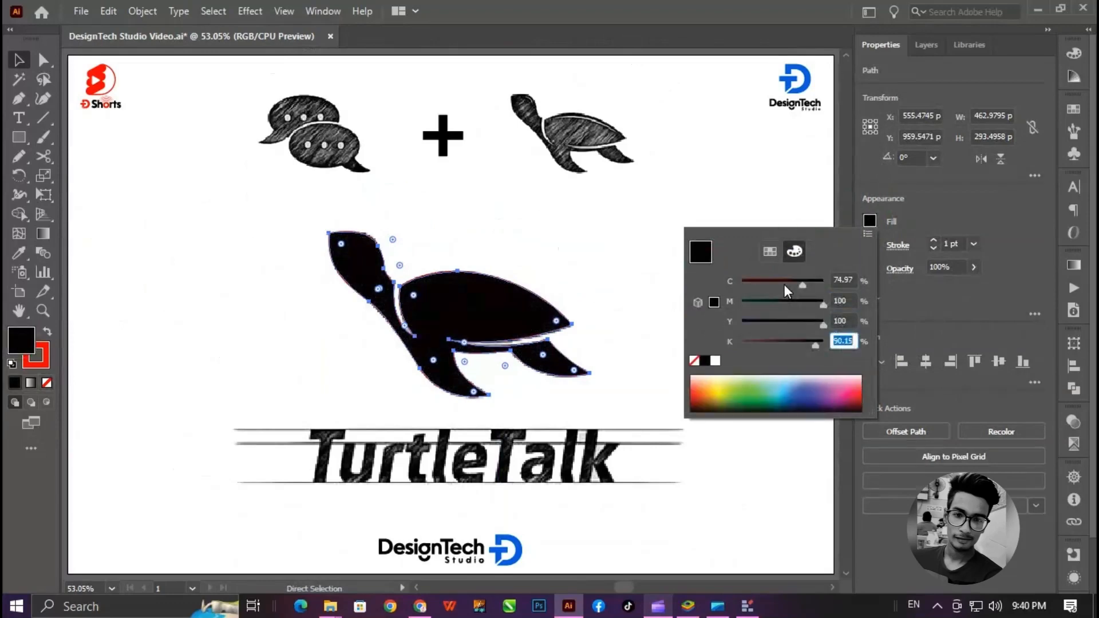
type("0")
key("Tab")
type("0")
key("Tab")
key("shift+Tab")
type("100")
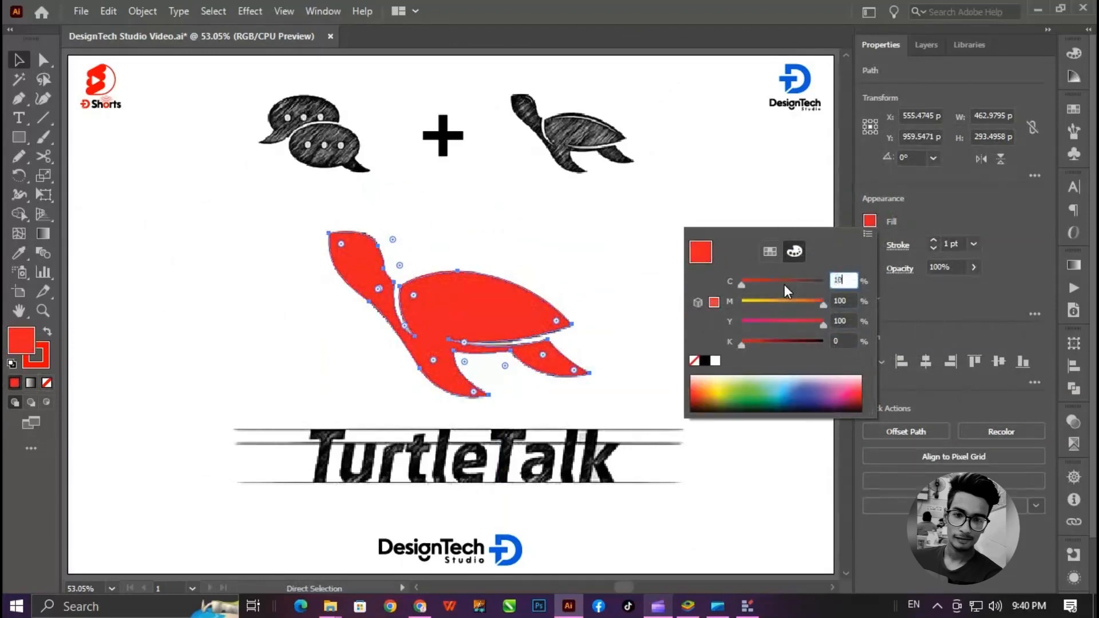
key("Tab")
type("0")
key("Tab")
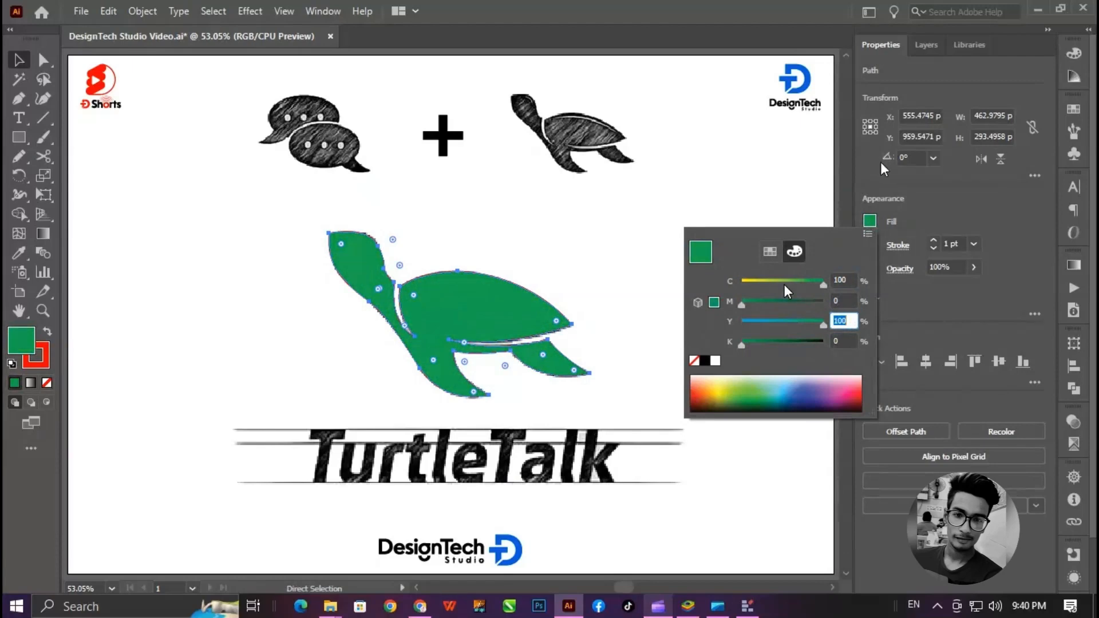
left_click(20, 60)
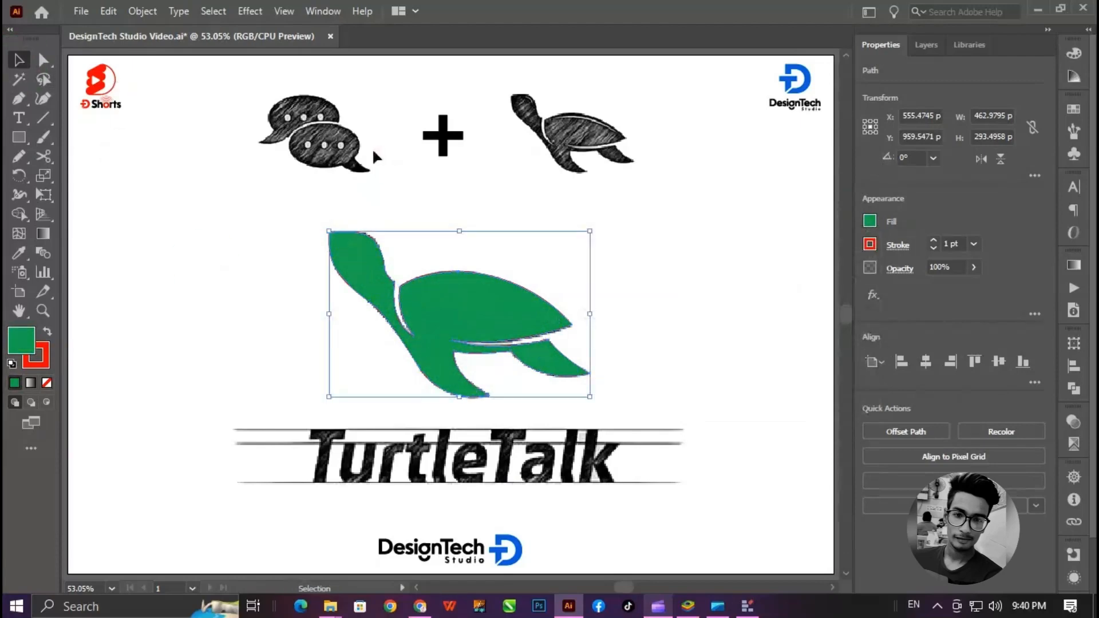
left_click(77, 79)
Draw a 12 px circle over the first dot of the lower speech bubble with the Ellipse tool.
key("z")
left_click_drag(344, 112, 426, 200)
left_click_drag(296, 195, 639, 414)
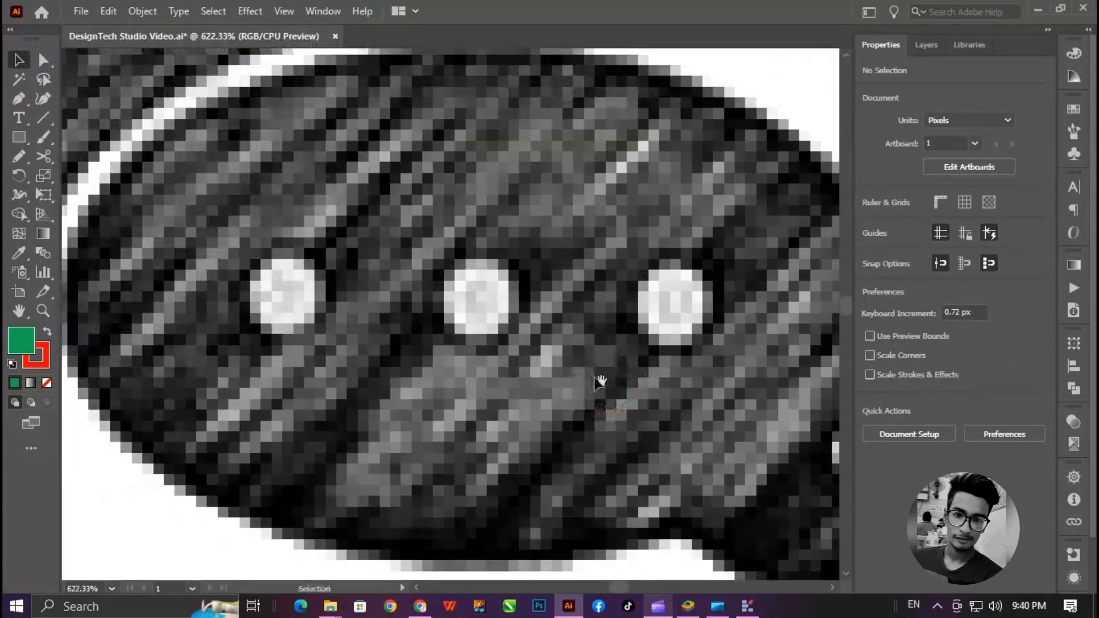
key("l")
left_click_drag(250, 258, 330, 338)
left_click(938, 606)
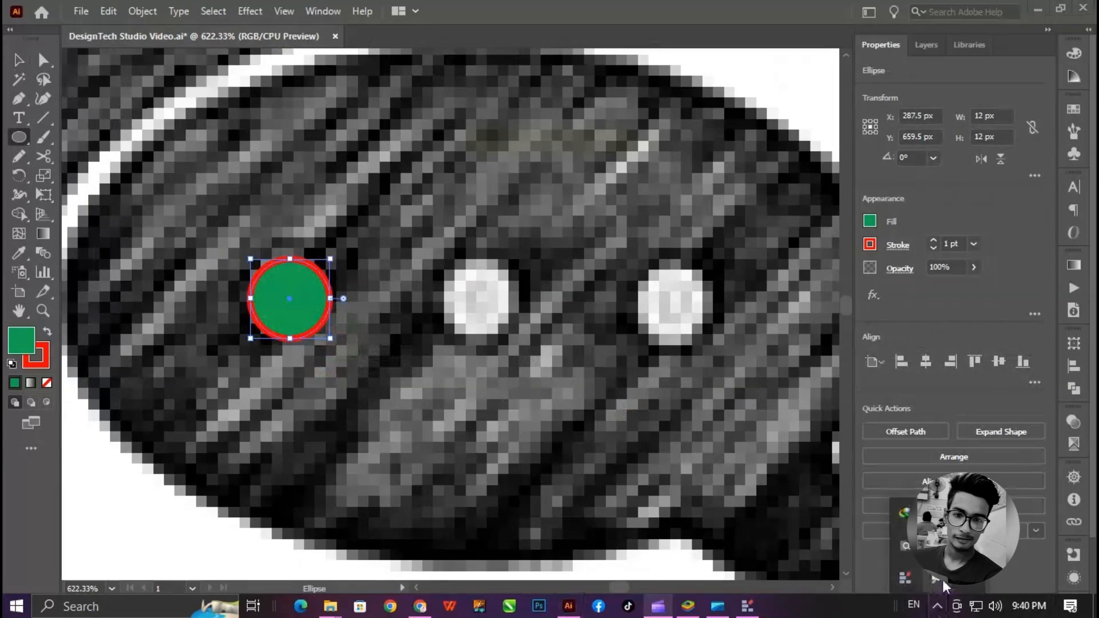
right_click(908, 578)
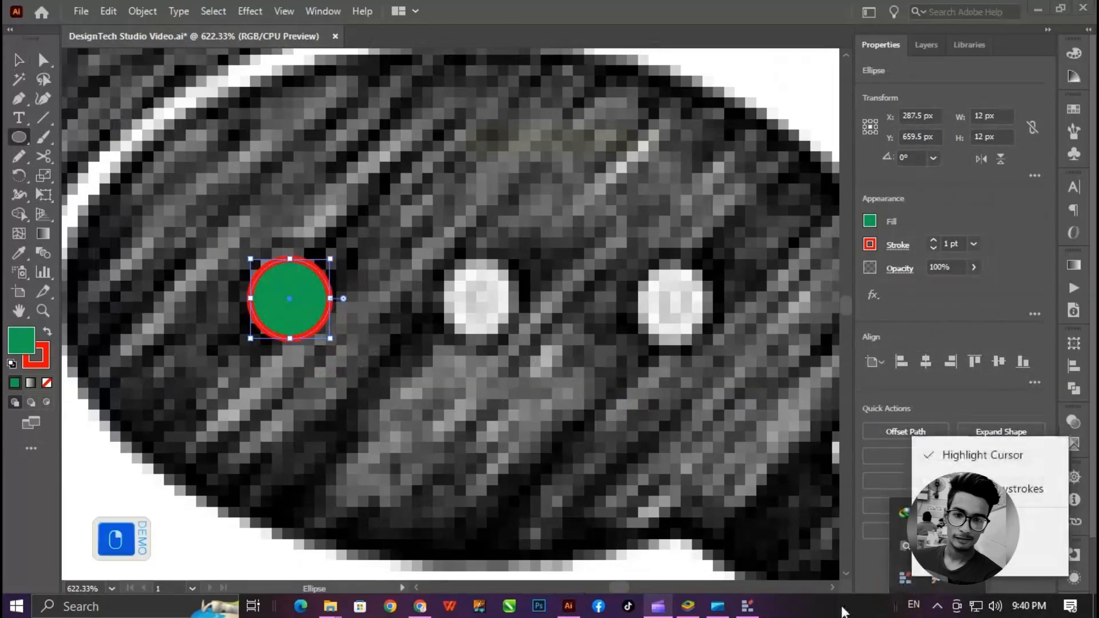
left_click(843, 610)
Duplicate the circle horizontally onto the second dot and repeat the copy for the third dot.
left_click(18, 64)
left_click_drag(292, 310, 483, 310)
key("ctrl+d")
Select all three circles and fill them with white.
left_click(480, 305, "shift")
left_click(321, 314, "shift")
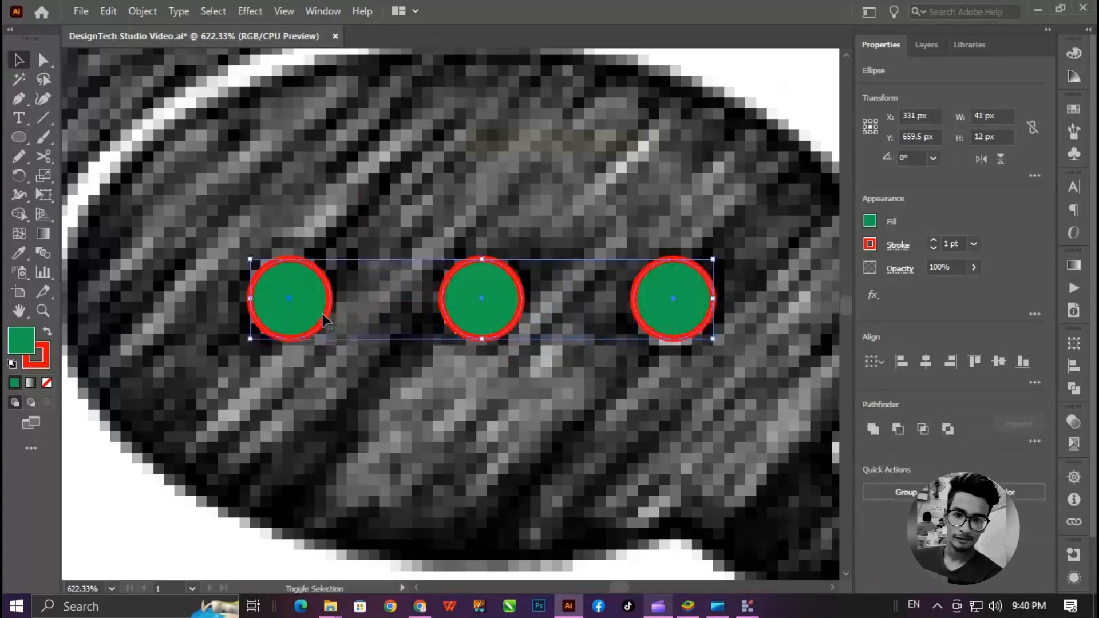
left_click(869, 222)
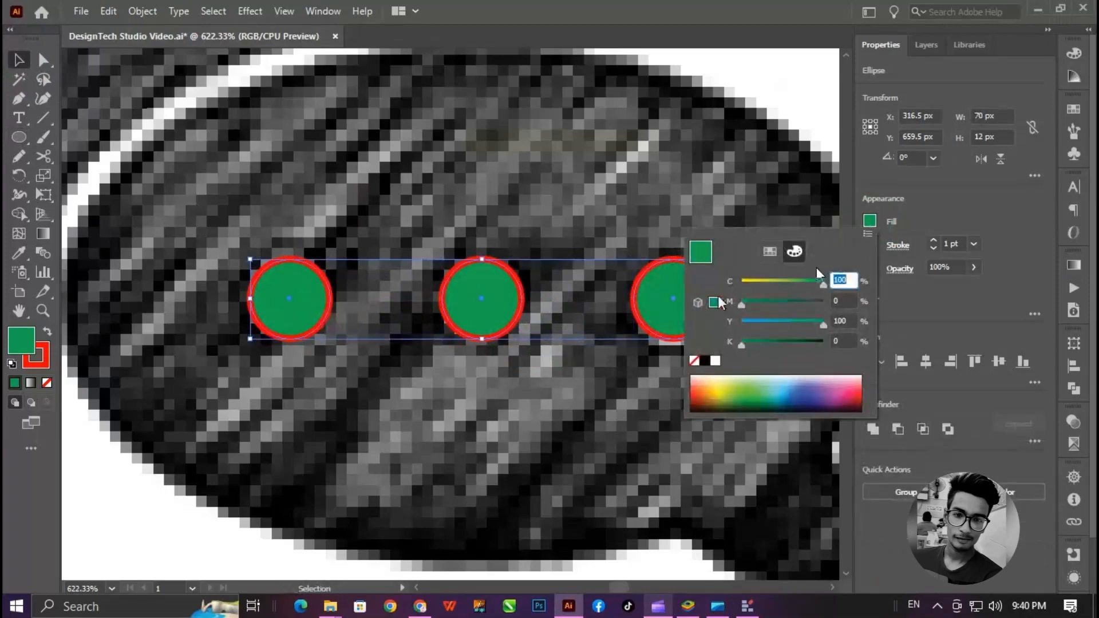
left_click(695, 362)
left_click(919, 207)
left_click(870, 221)
left_click(715, 361)
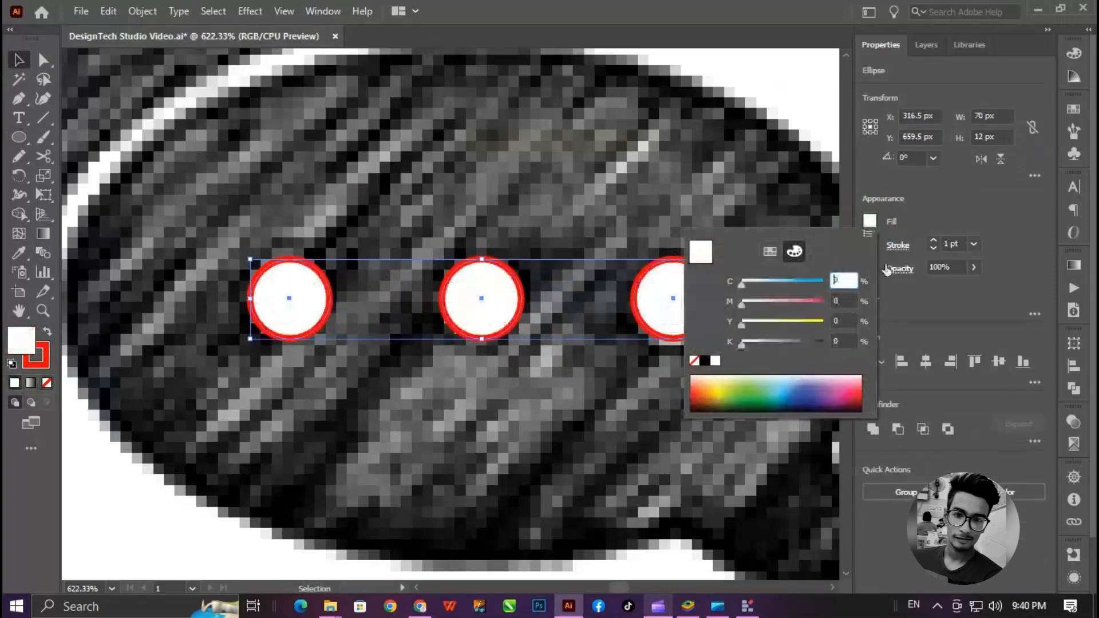
Remove the stroke from the three circles and group them.
left_click(870, 244)
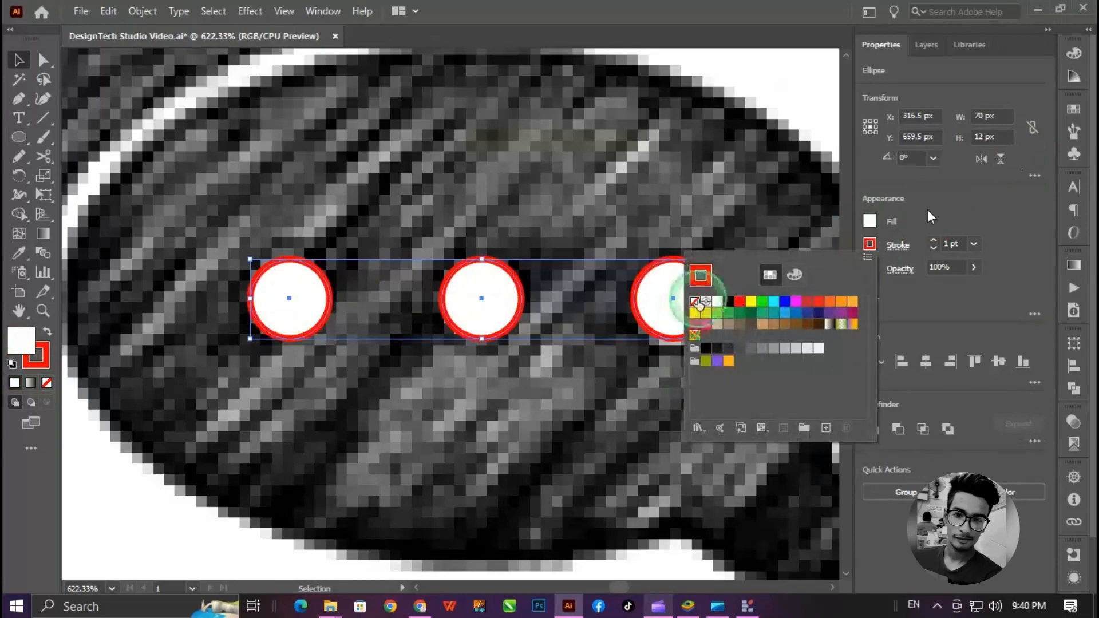
left_click(695, 305)
left_click(973, 220)
key("ctrl+g")
Move the grouped white dots from the speech bubble onto the green turtle's shell.
left_click(333, 344, "ctrl+alt")
left_click(367, 328, "ctrl+alt")
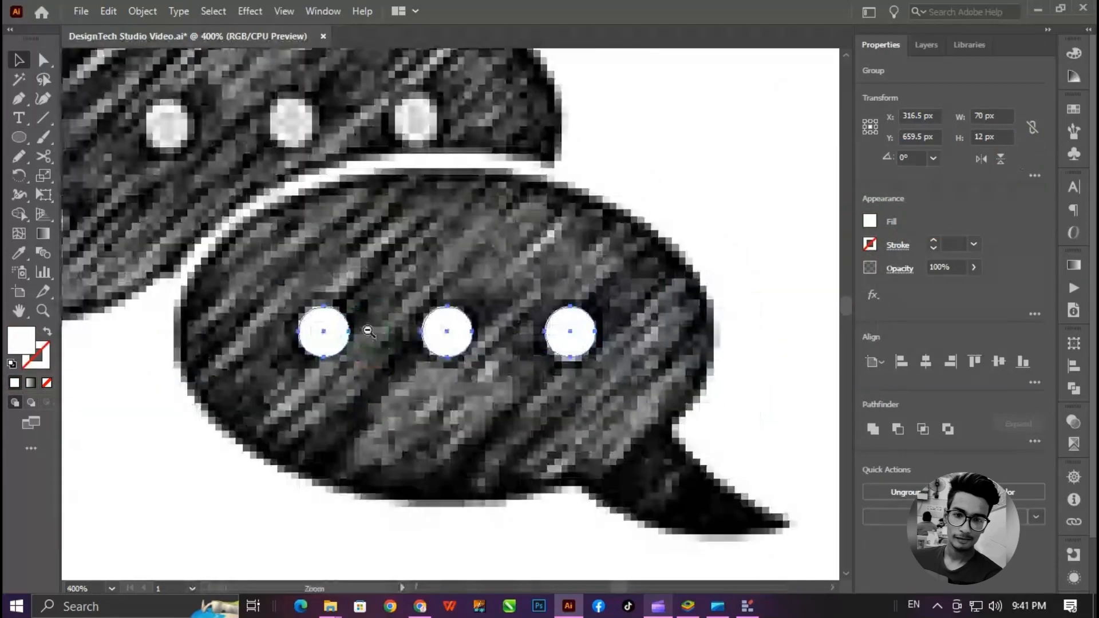
left_click(368, 330, "ctrl+alt")
left_click(369, 331, "ctrl+alt")
left_click(368, 331, "ctrl+alt")
left_click(368, 330, "ctrl+alt")
left_click_drag(555, 380, 424, 298)
left_click(615, 374, "ctrl+alt")
left_click_drag(687, 357, 569, 287)
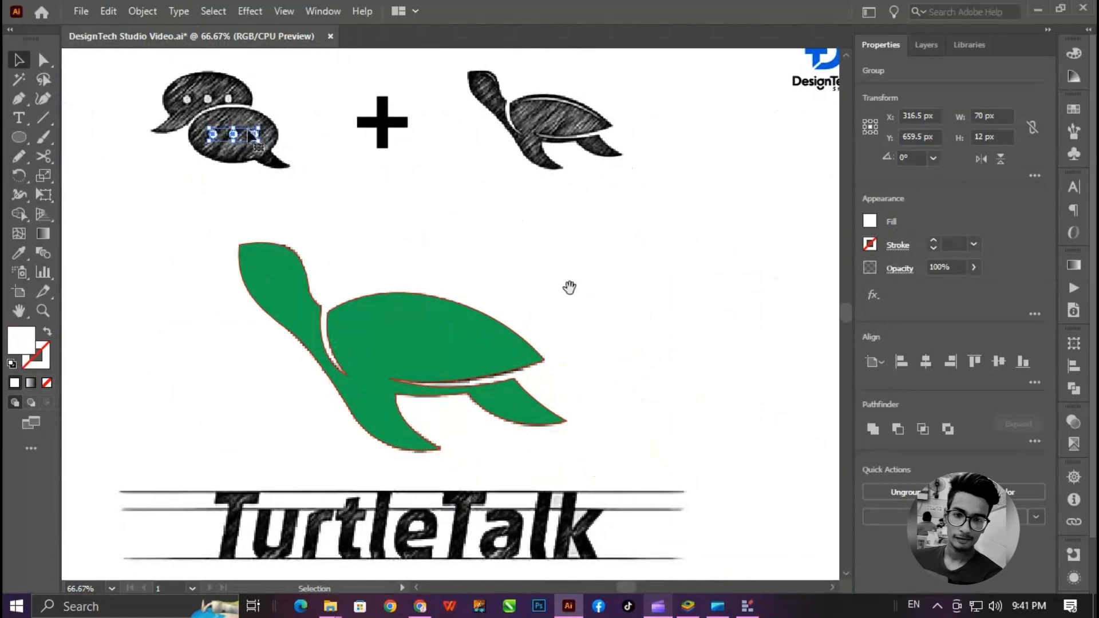
left_click_drag(249, 132, 418, 337)
Scale the dot group proportionally to 117 px wide and nudge it four increments toward the turtle's tail.
left_click_drag(323, 248, 692, 535)
left_click_drag(410, 346, 571, 408)
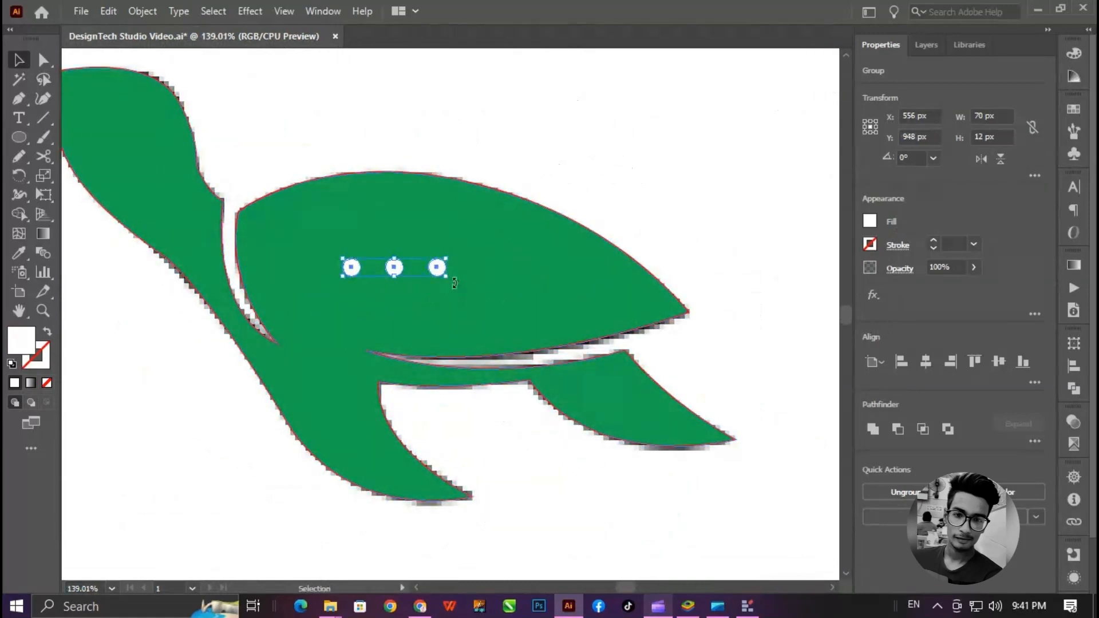
left_click_drag(455, 283, 517, 280)
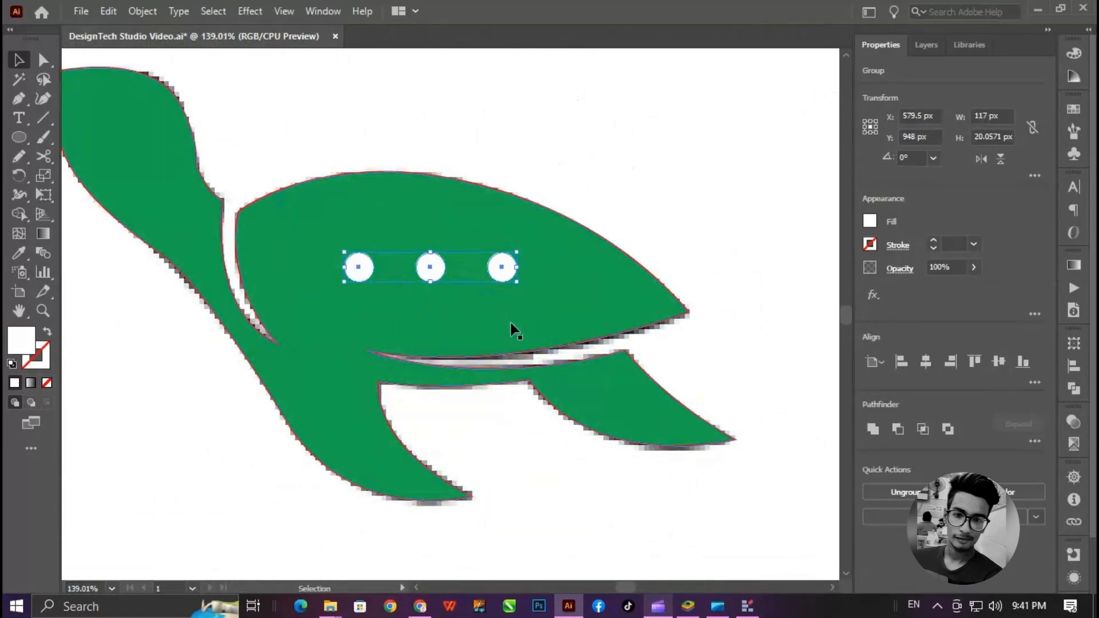
key("Right")
key("Right")
key("Right")
key("Right")
Cut the three dots out of the turtle shell with Shape Builder, then send the turtle behind the sketch and deselect.
key("ctrl+a")
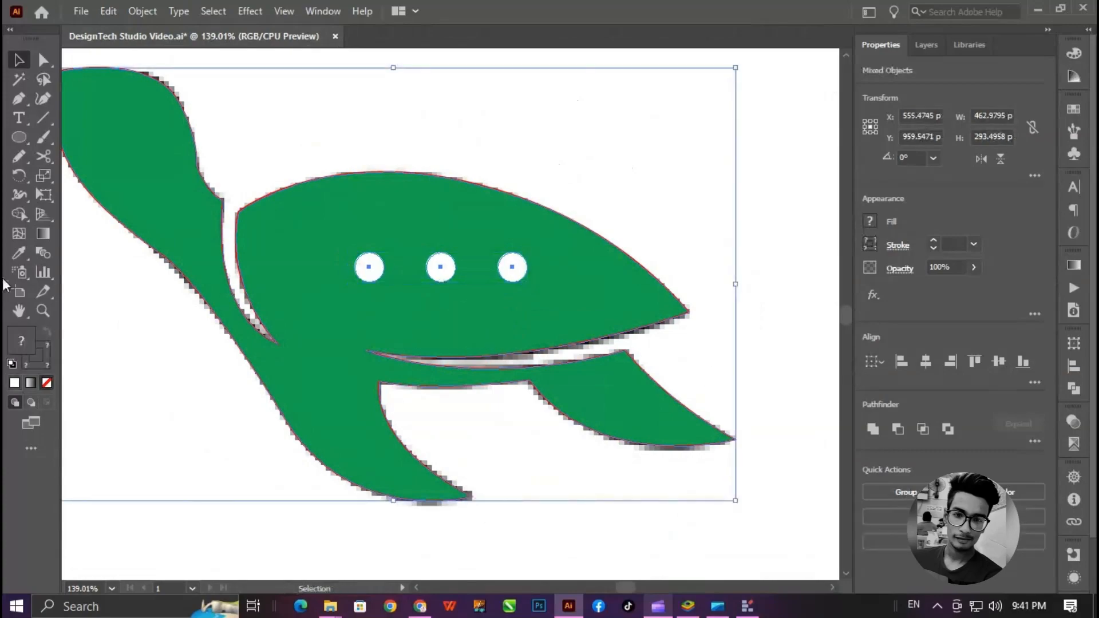
left_click(22, 219)
left_click(372, 270, "alt")
left_click(442, 272, "alt")
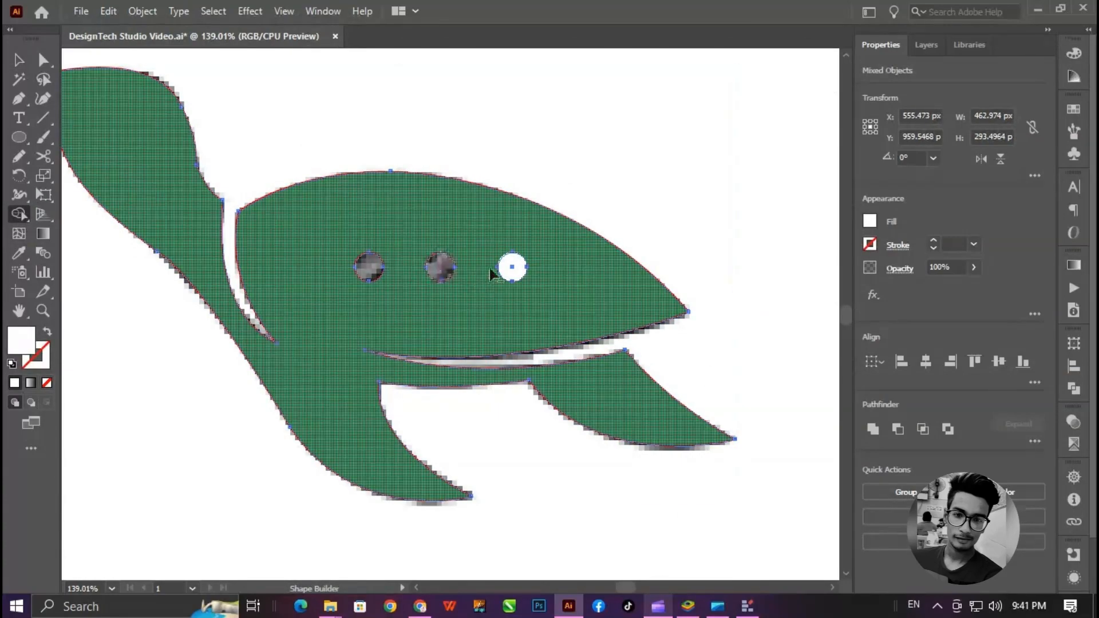
left_click(512, 270, "alt")
left_click(20, 59)
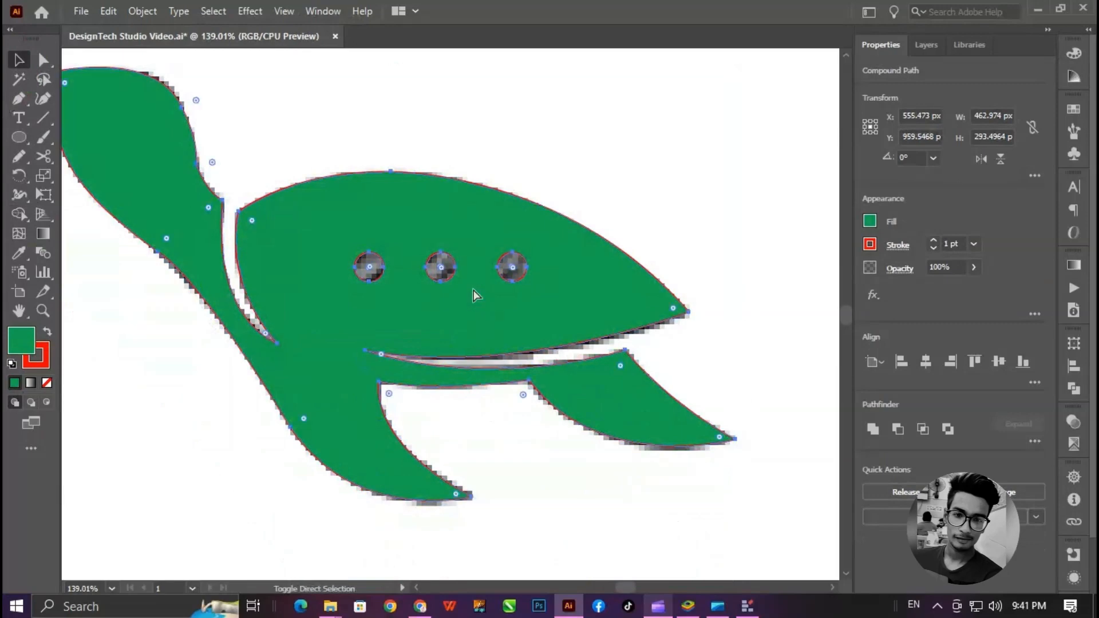
key("ctrl+shift+[")
left_click(318, 129)
Trace the upper edge of the shell's white highlight from its front tip to its rear tip, adjusting the rear handle to fit the curve.
left_click_drag(233, 103, 733, 404)
left_click(235, 250)
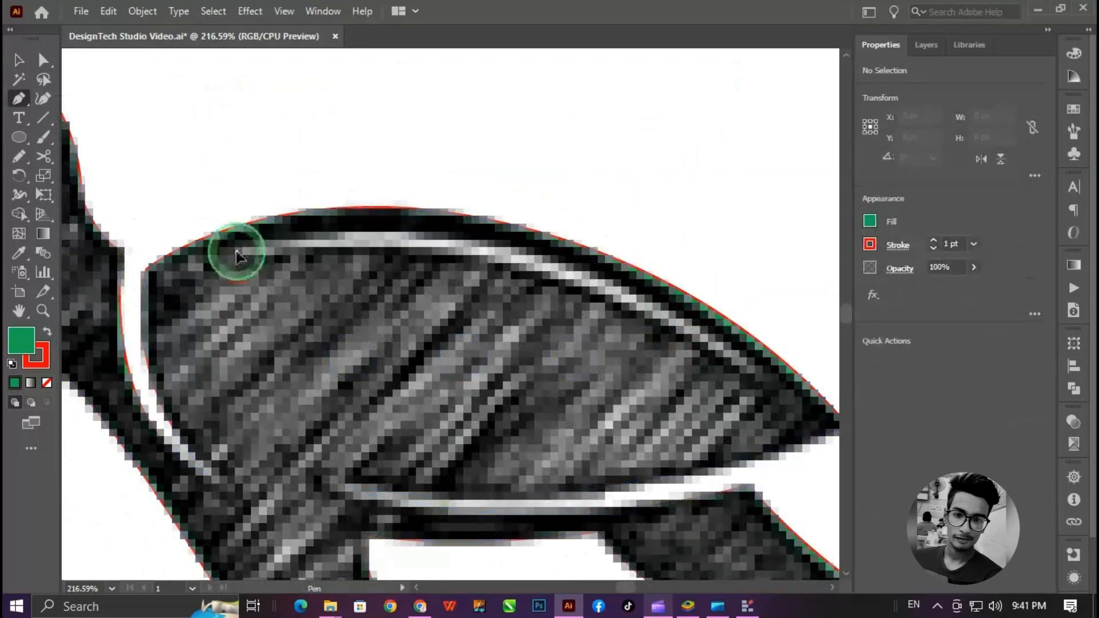
left_click_drag(384, 230, 488, 222)
key("ctrl+z")
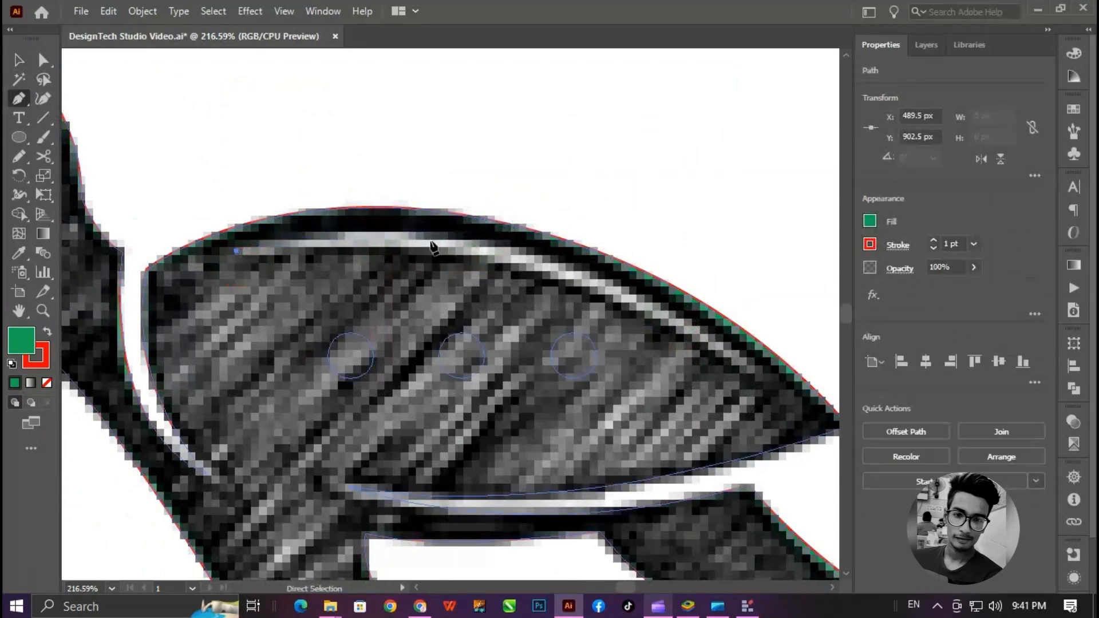
left_click_drag(385, 231, 425, 235)
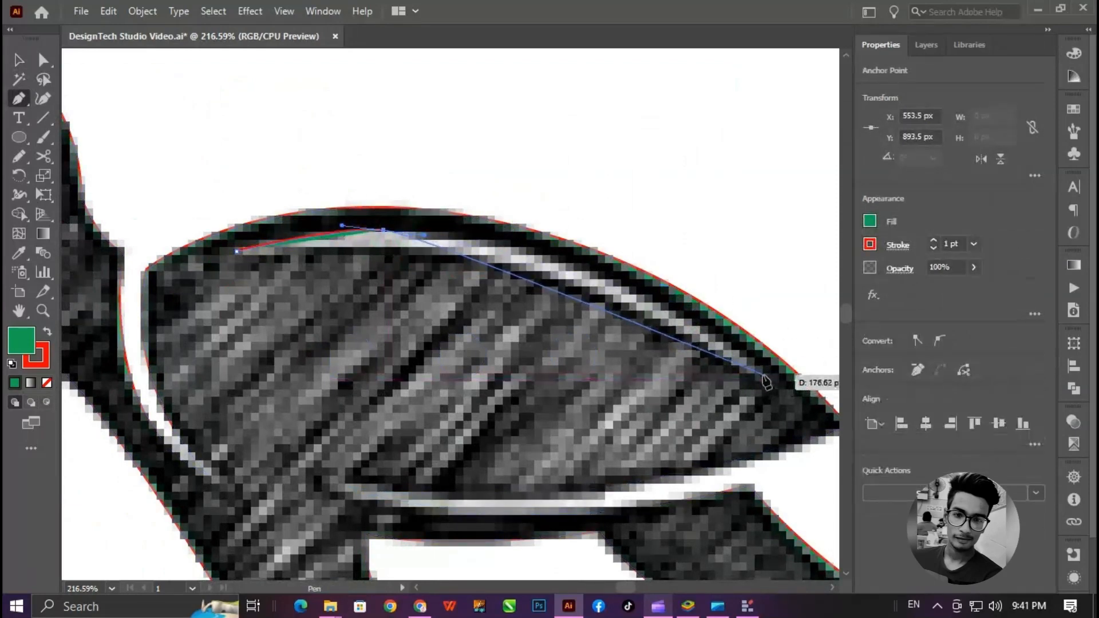
left_click_drag(771, 382, 822, 426)
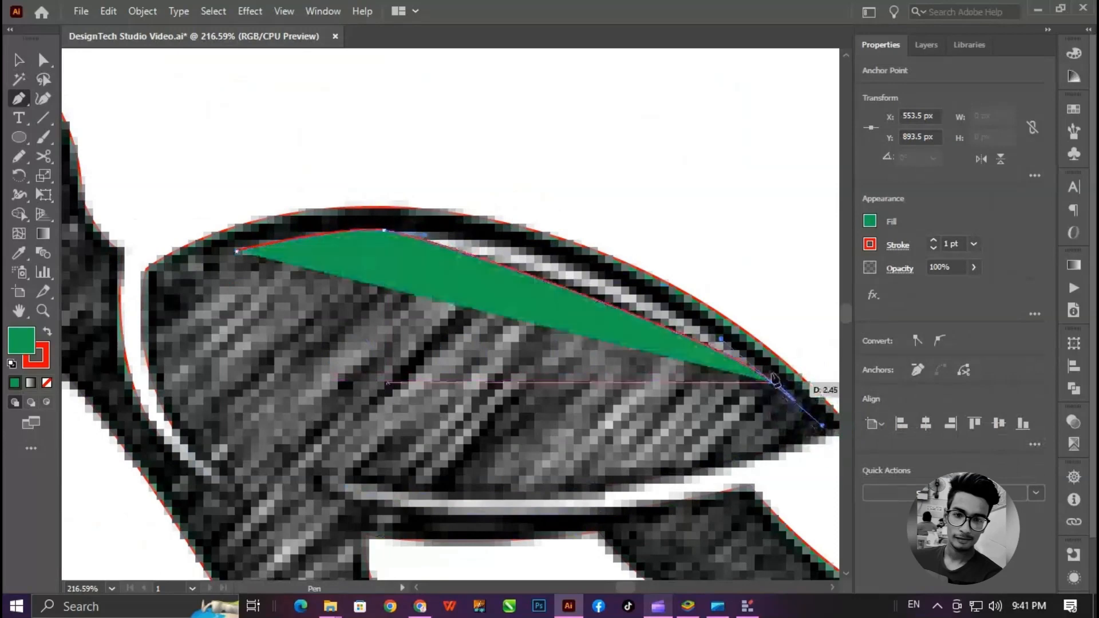
key("a")
left_click_drag(722, 339, 607, 240)
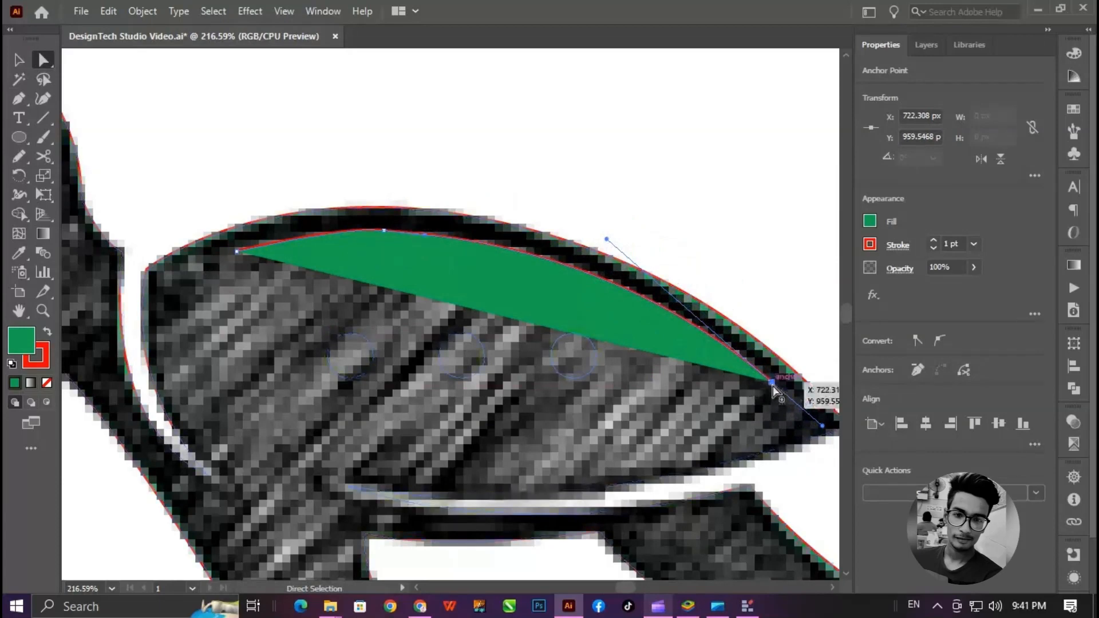
Remove the highlight path's fill and close the outline by tracing its lower edge from the rear tip to the front tip.
key("p")
left_click(872, 221)
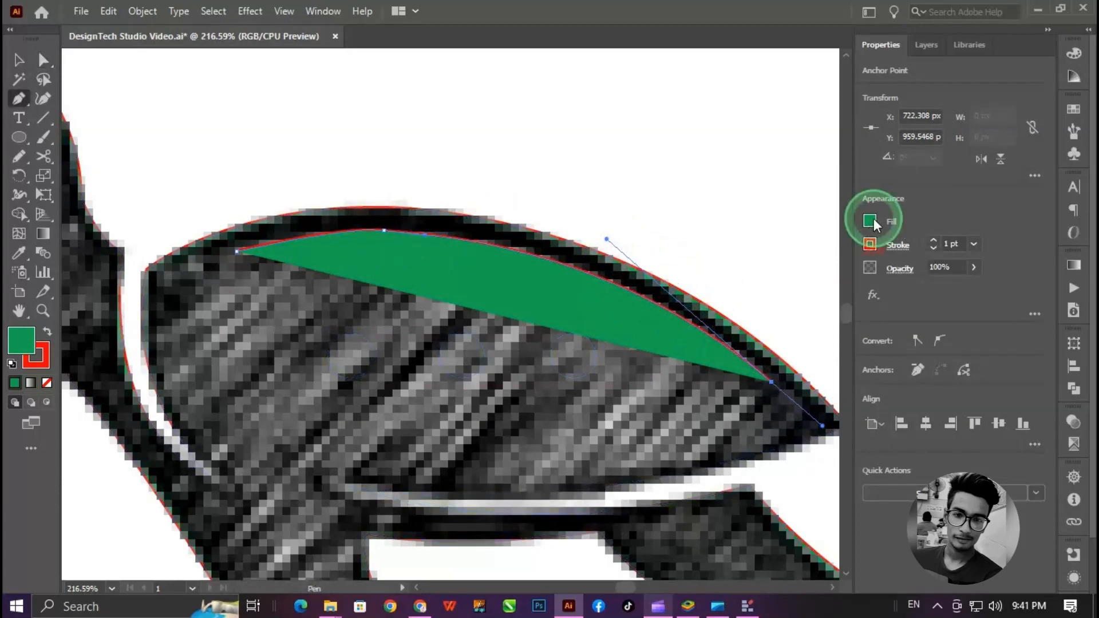
left_click(695, 359)
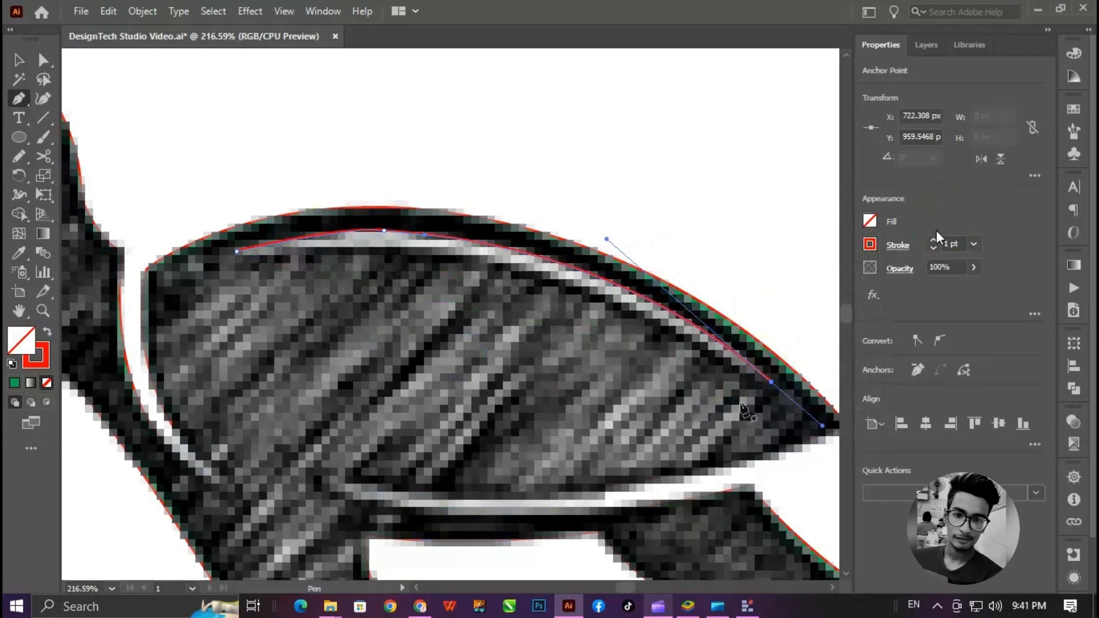
left_click(772, 382)
left_click_drag(432, 249, 316, 241)
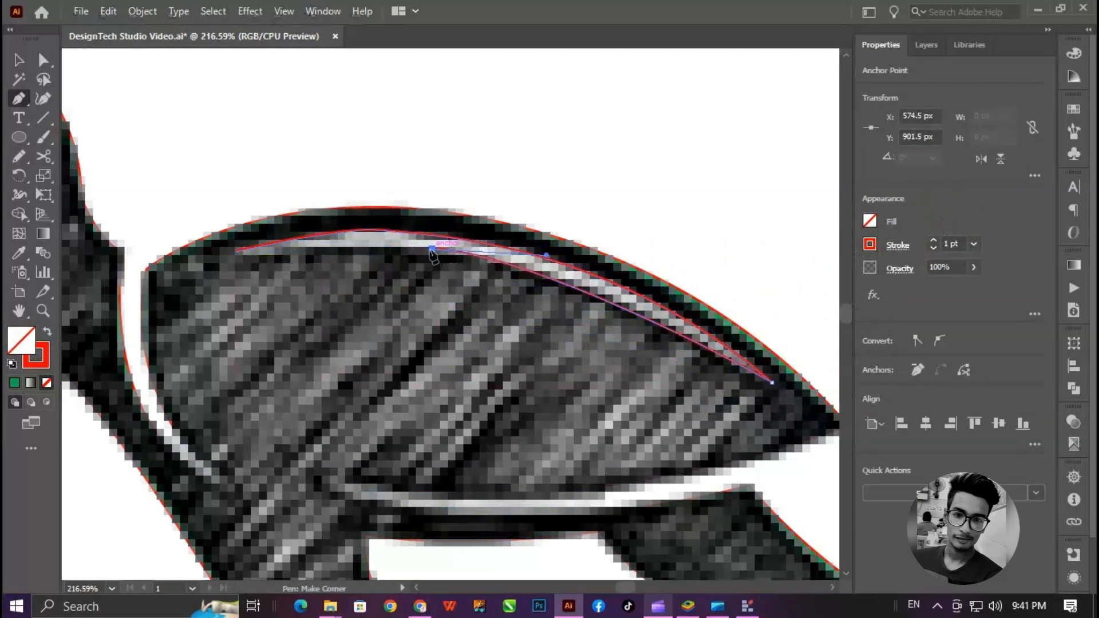
left_click(237, 251)
Level the handles of the highlight's upper middle anchor to smooth the top curve.
left_click_drag(221, 141, 535, 314)
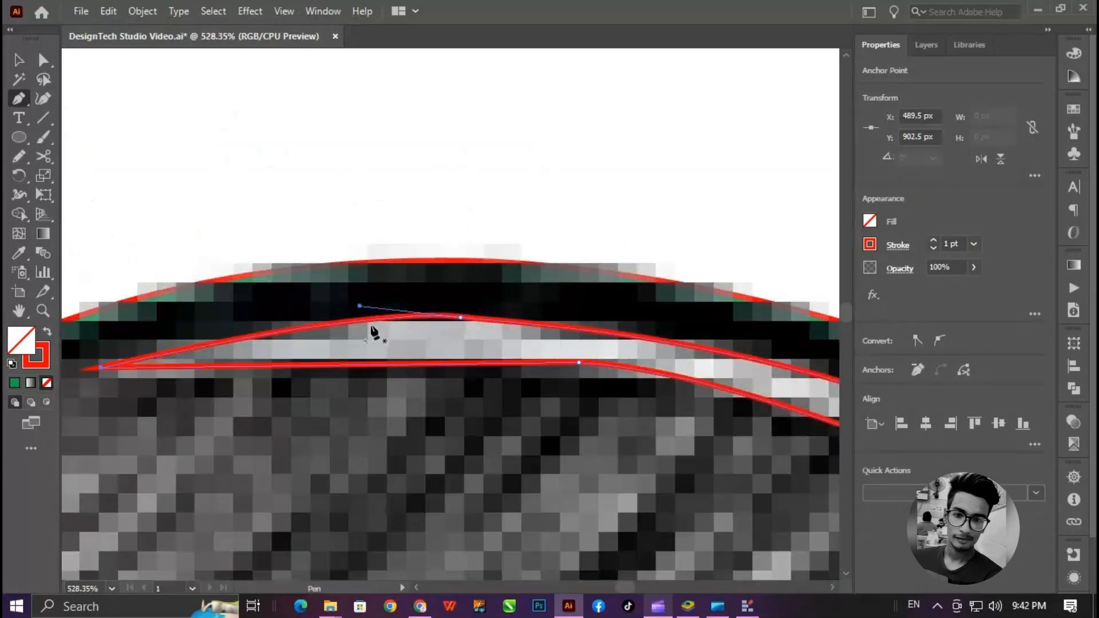
left_click(462, 320, "ctrl")
left_click_drag(561, 329, 563, 319)
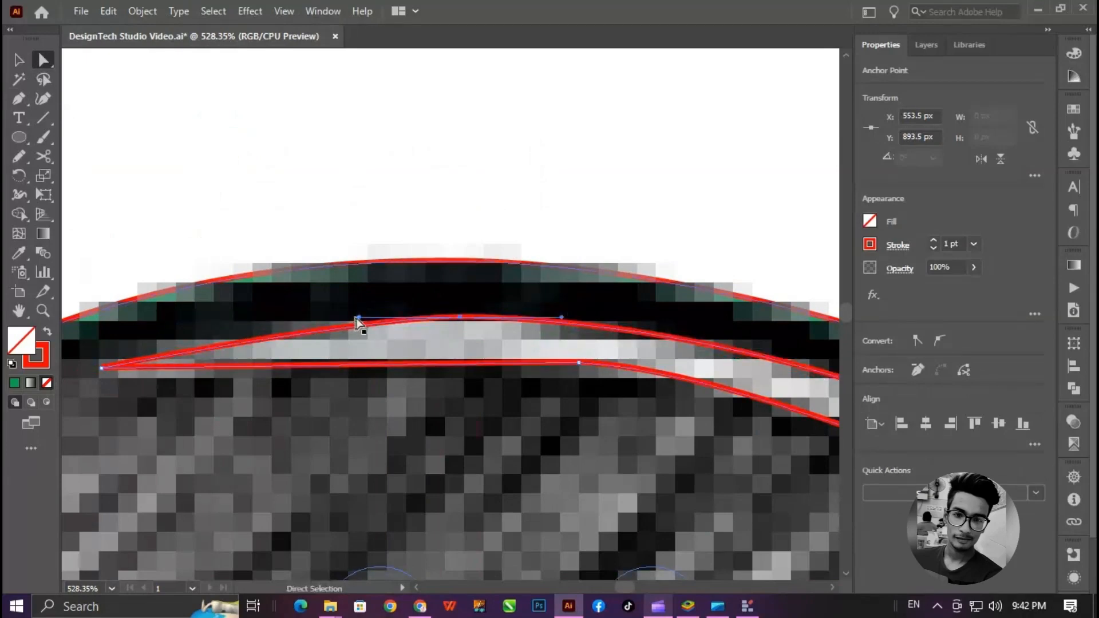
left_click_drag(356, 319, 342, 318)
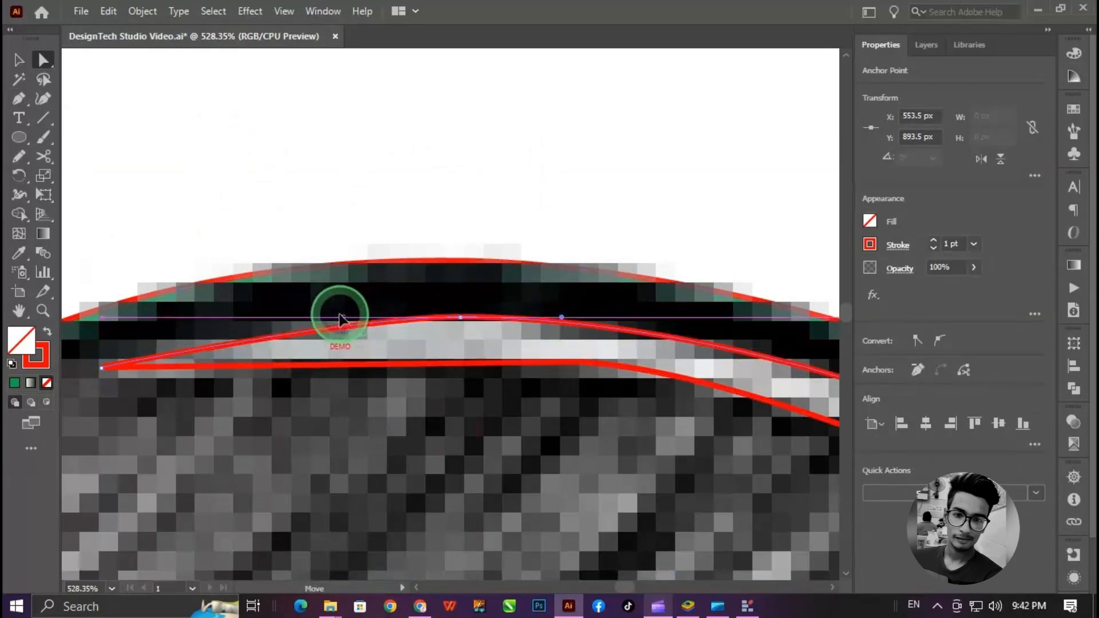
Bow the front section of the highlight's lower edge slightly upward to follow the sketch.
left_click_drag(107, 354, 120, 384, "ctrl")
key("ctrl+z")
left_click(103, 367, "ctrl")
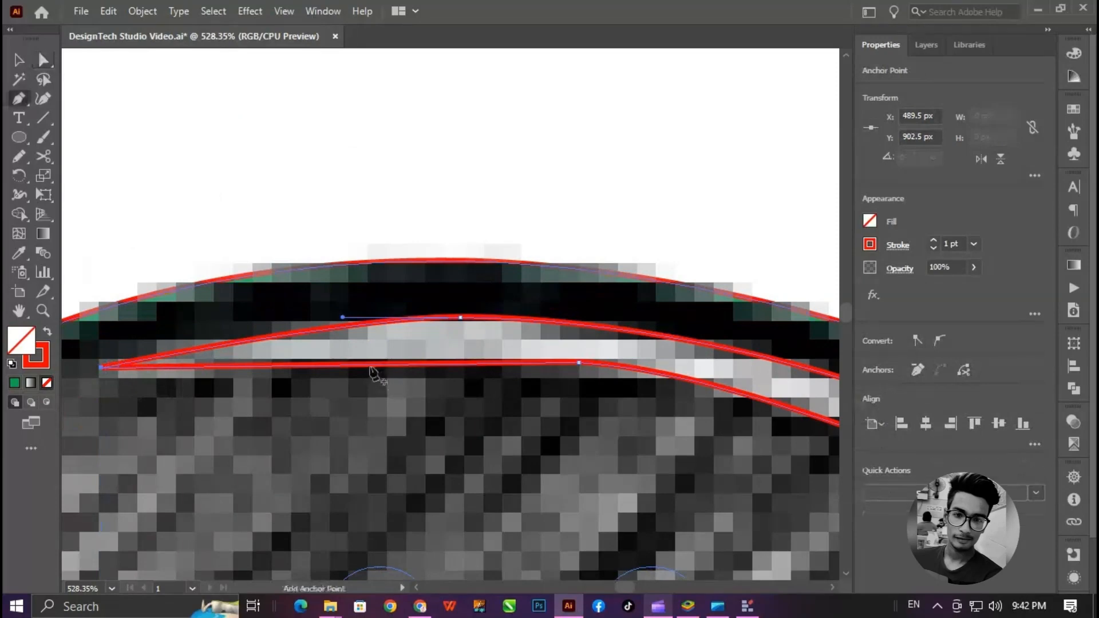
left_click_drag(367, 365, 469, 350, "alt")
left_click(271, 359)
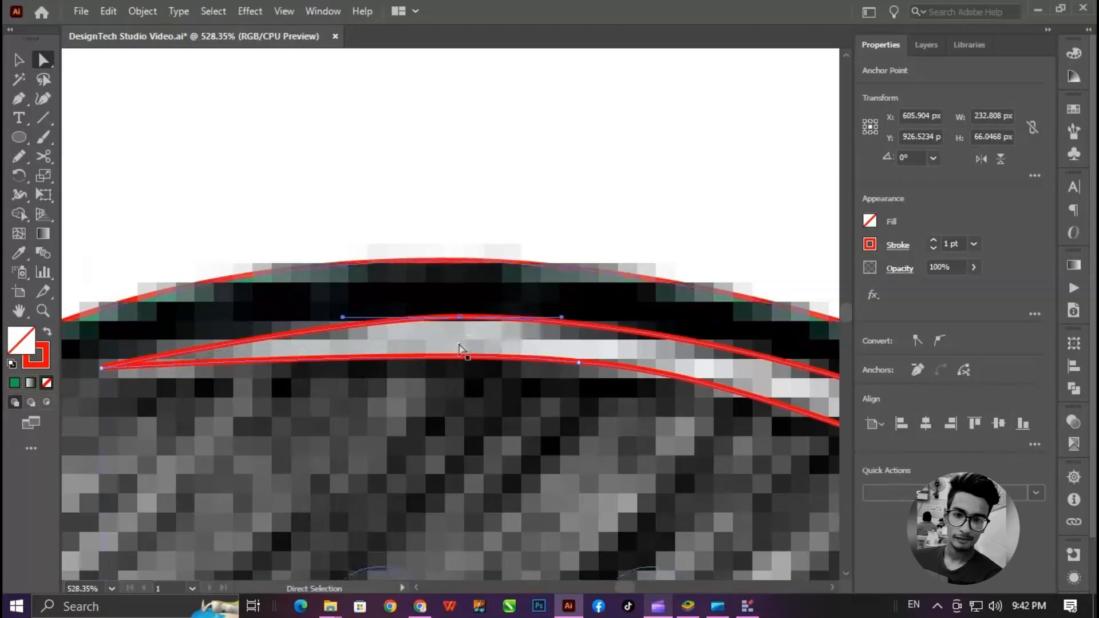
Move the highlight's upper middle anchor down by 1 px.
left_click(461, 318)
scroll(464, 319, "up", 5)
left_click_drag(394, 321, 170, 266)
left_click(386, 319, "ctrl+alt")
left_click(386, 320, "ctrl+alt")
left_click(387, 320, "ctrl+alt")
left_click(386, 320, "ctrl+alt")
left_click(318, 357, "ctrl+alt")
left_click(326, 346, "ctrl+alt")
left_click(471, 401, "ctrl+alt")
left_click(471, 427, "ctrl+alt")
Curve the rear section of the highlight's lower edge upward to fit the white band near the shell's rear.
left_click_drag(331, 172, 744, 459)
left_click(655, 412)
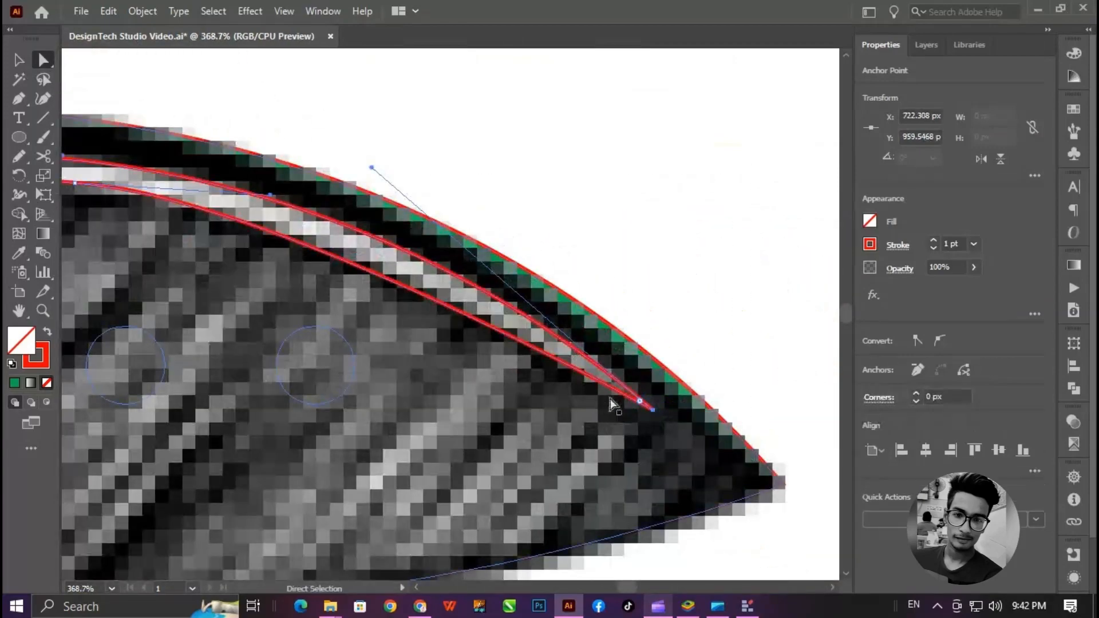
key("p")
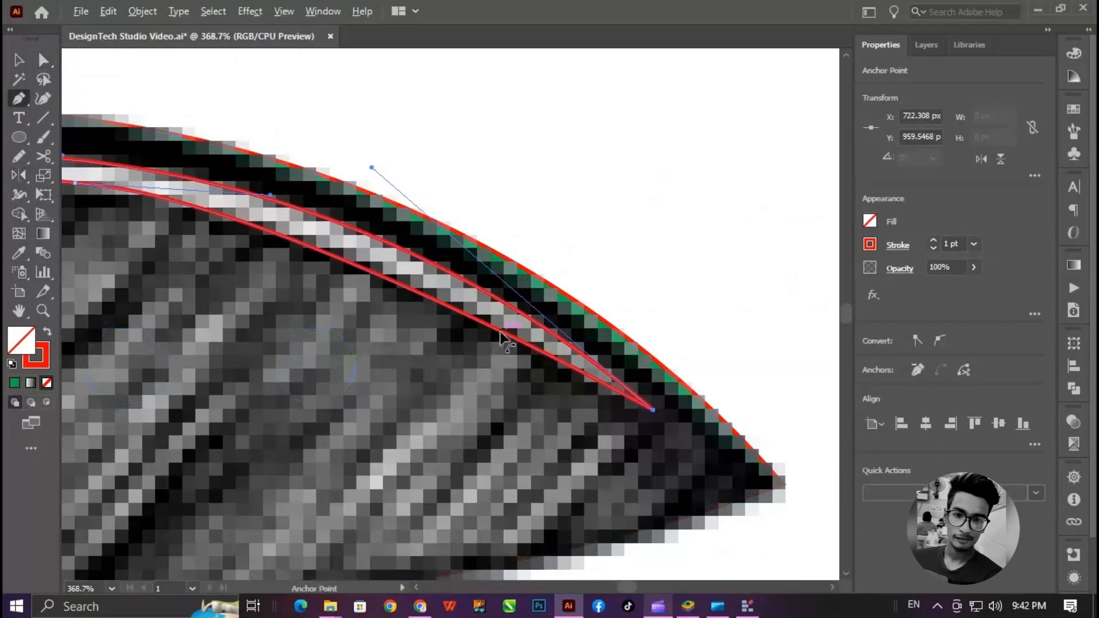
left_click_drag(501, 332, 460, 284)
key("a")
left_click(645, 375)
mouse_move(270, 199)
left_mouse_down()
mouse_move(272, 212)
mouse_move(261, 202)
left_mouse_up()
key("ctrl+z")
left_click(261, 319, "ctrl+alt")
left_click(290, 245, "ctrl+alt")
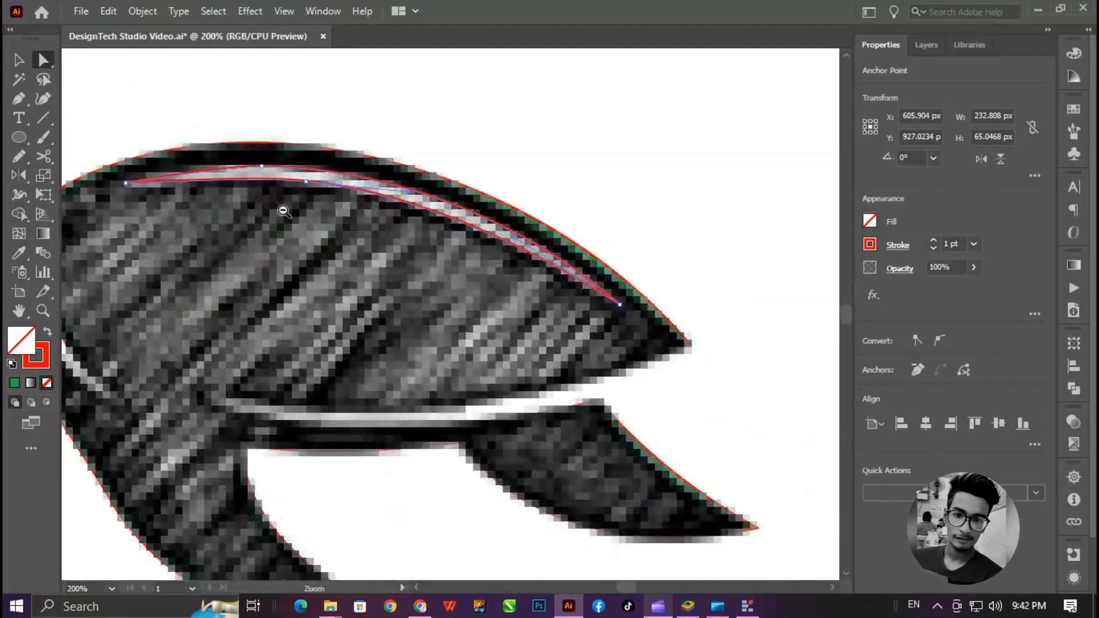
Shorten the rear handle of the highlight's lower middle anchor to refine the lower curve.
left_click_drag(229, 140, 401, 165)
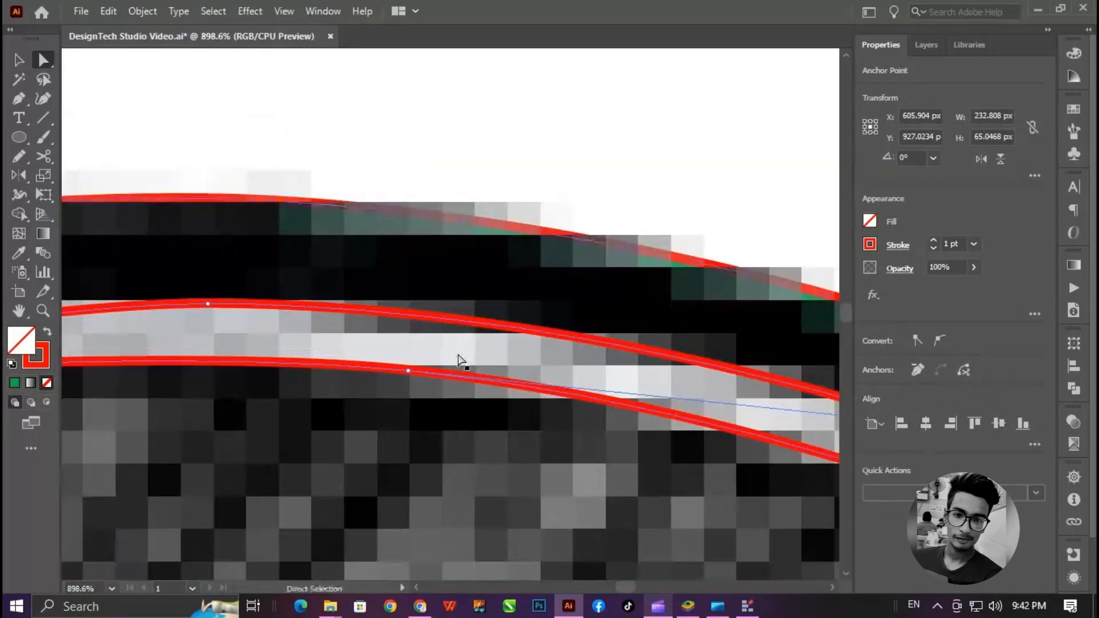
left_click(393, 363, "ctrl+alt")
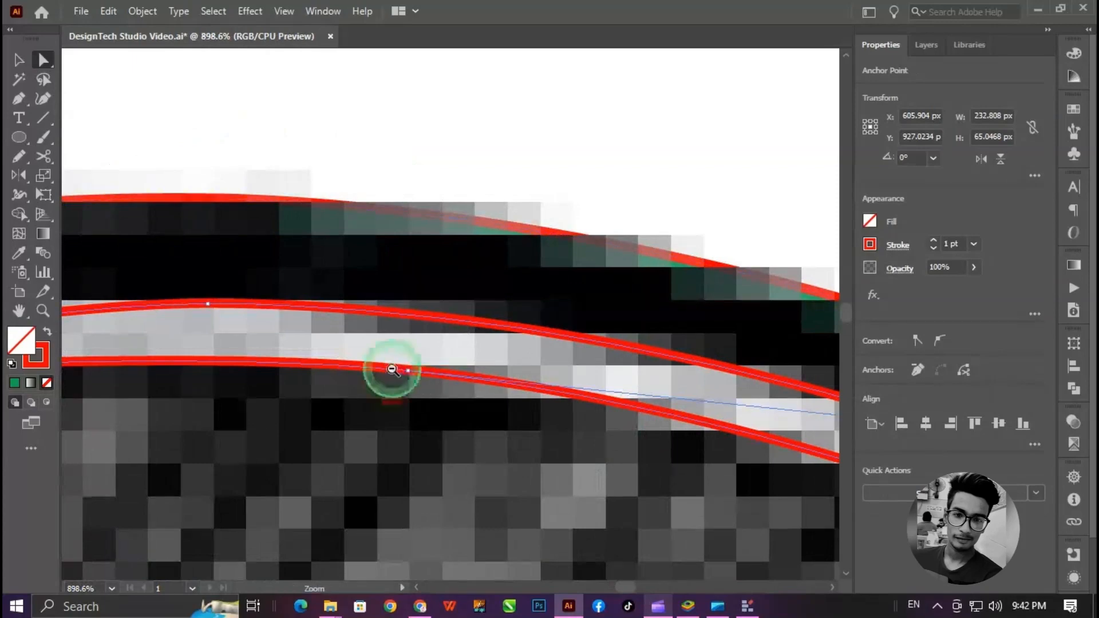
left_click(356, 302, "ctrl+alt")
left_click(355, 303, "ctrl+alt")
left_click_drag(493, 399, 170, 342)
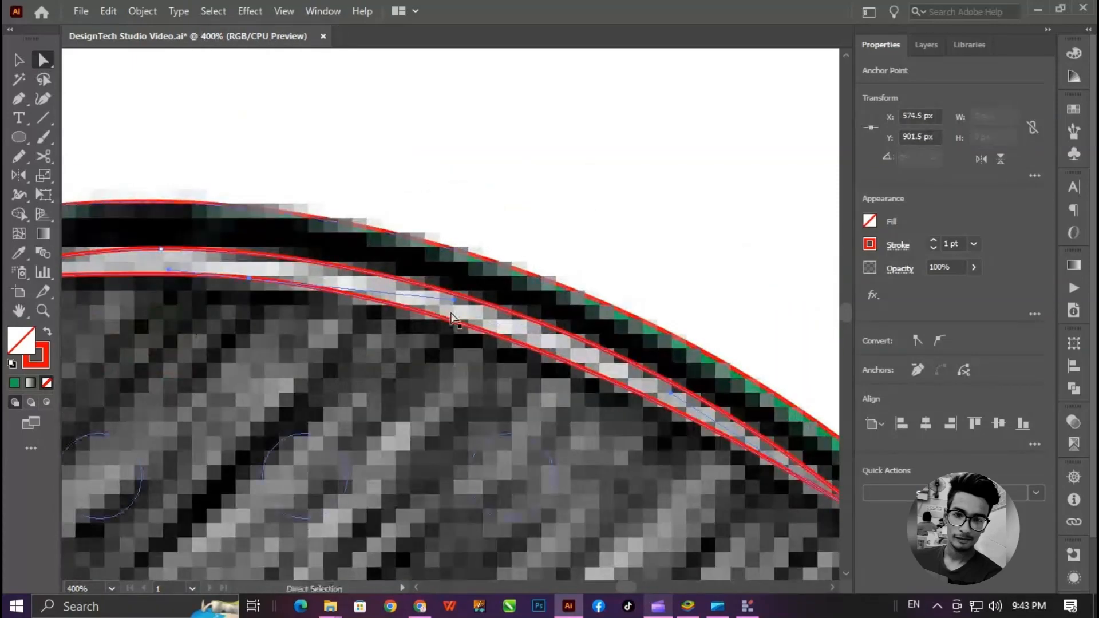
left_click_drag(453, 299, 385, 287)
left_click_drag(274, 318, 379, 318)
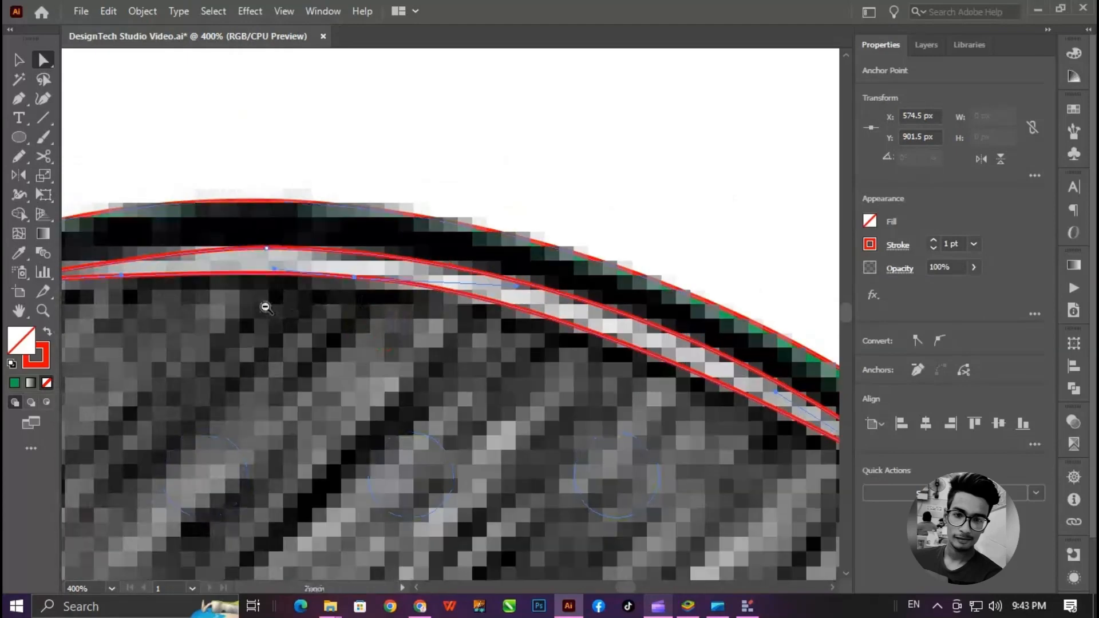
Lengthen the rear handle of the highlight's upper middle anchor while keeping it horizontal.
left_click(267, 250)
left_click_drag(230, 211, 445, 308)
left_click_drag(246, 303, 346, 326)
left_click_drag(563, 298, 591, 298)
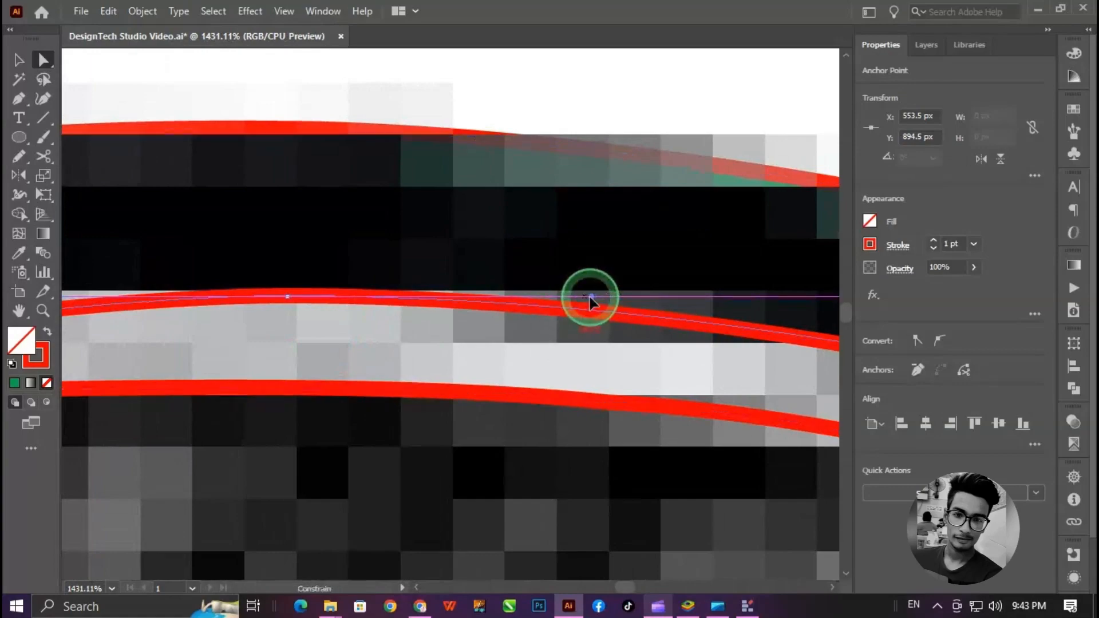
Select the turtle and highlight shapes together and bring them in front of the sketch.
left_click(505, 301, "ctrl+alt")
left_click(505, 302, "ctrl+alt")
left_click(505, 301, "ctrl+alt")
left_click(505, 302, "ctrl+alt")
left_click(506, 302, "ctrl+alt")
left_click(505, 302, "ctrl+alt")
left_click_drag(506, 301, 377, 257)
left_click_drag(408, 451, 345, 357)
left_click(296, 334, "ctrl+alt")
left_click(296, 333, "ctrl+alt")
key("v")
left_click_drag(590, 145, 445, 275)
key("ctrl+shift+]")
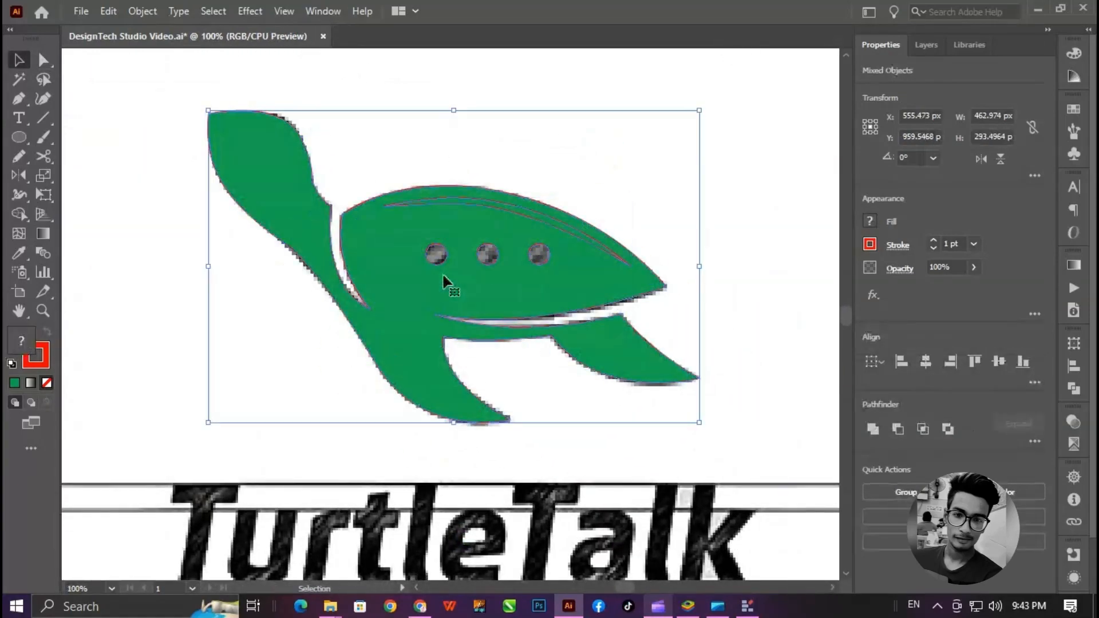
Cut the highlight out of the turtle's shell with Shape Builder and clear the selection.
left_click(22, 214)
left_click(533, 213, "alt")
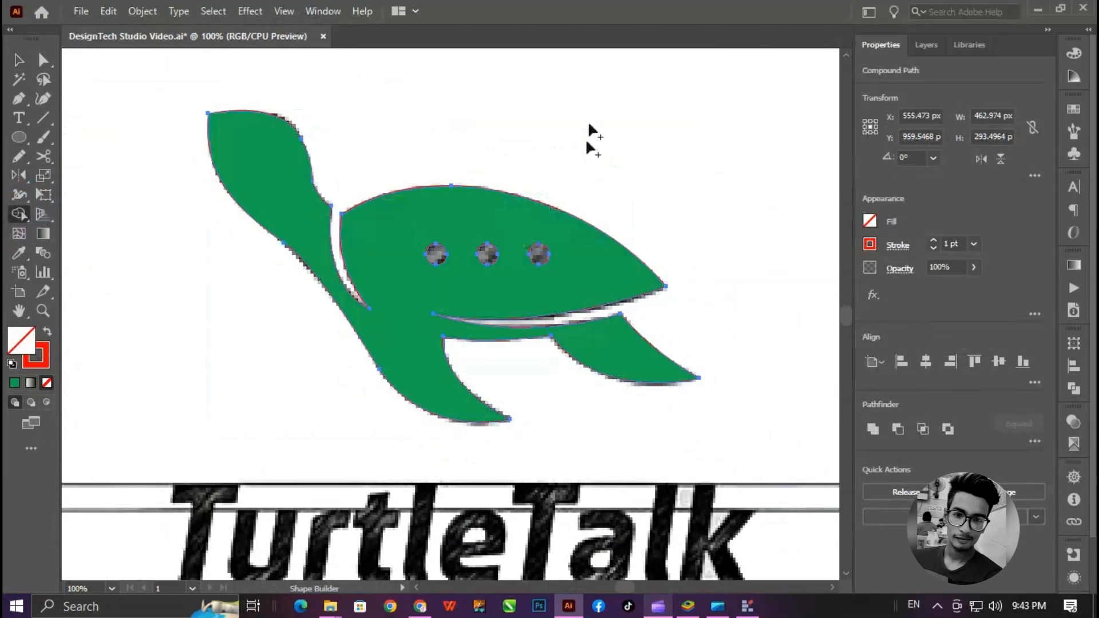
key("ctrl+z")
left_click(551, 221, "alt")
key("v")
left_click(599, 147)
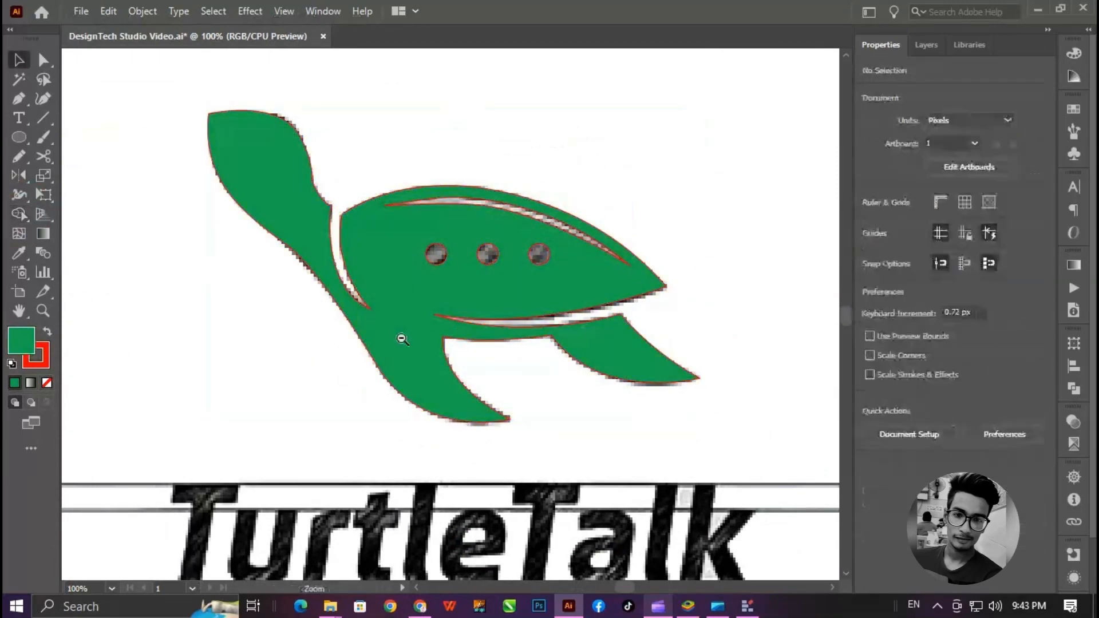
Unlock the linked sketch image behind the green turtle and delete it.
left_click(921, 48)
left_click(550, 424, "alt")
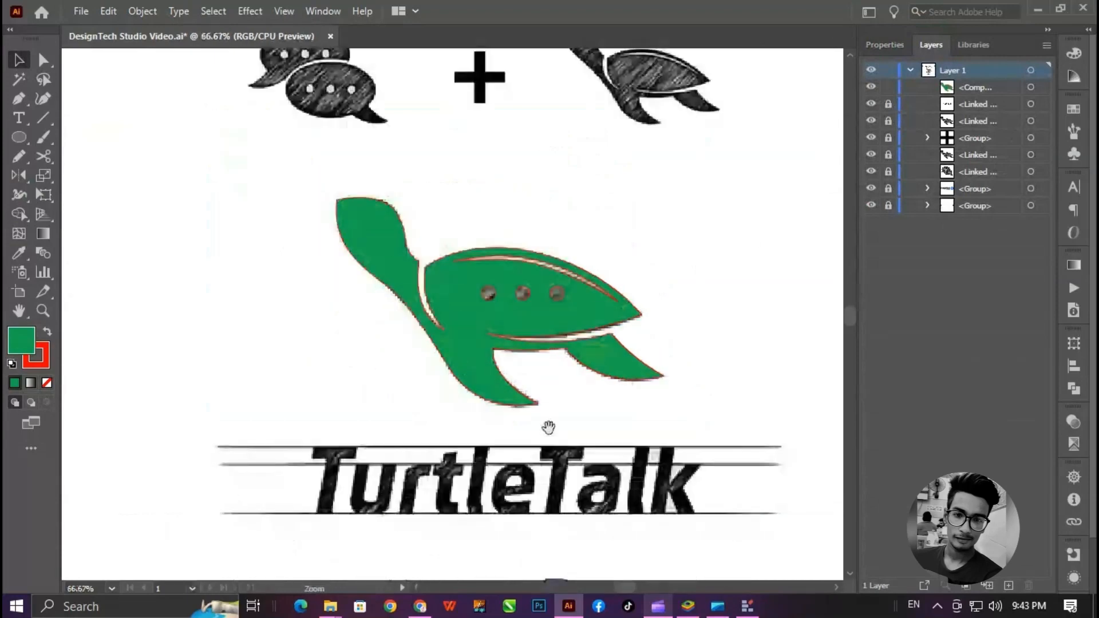
left_click_drag(548, 427, 505, 378)
left_click(886, 46)
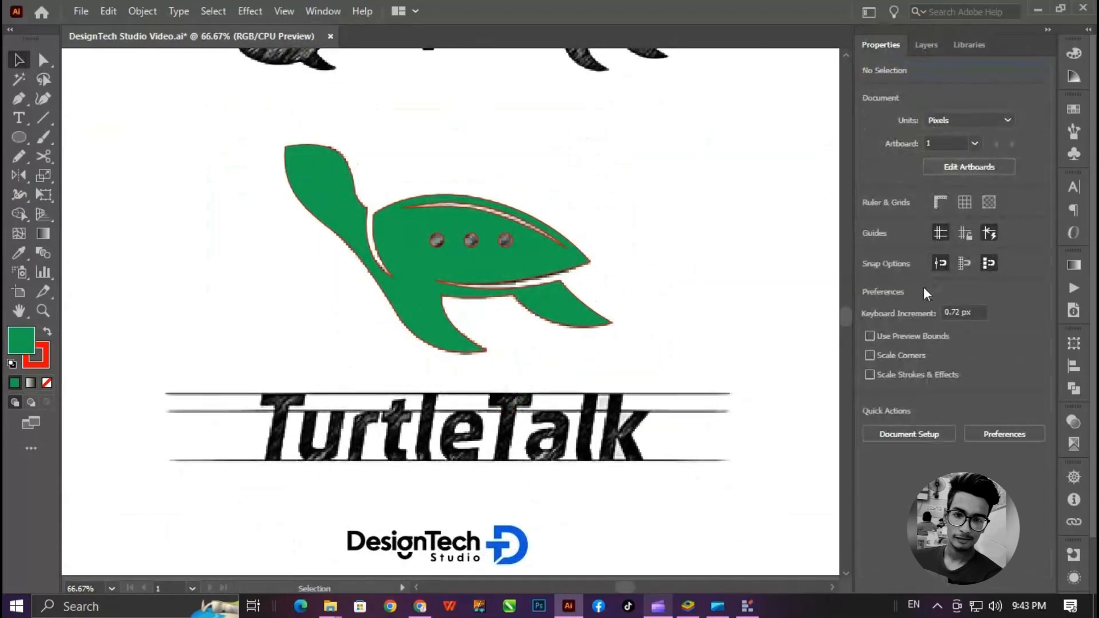
left_click(927, 47)
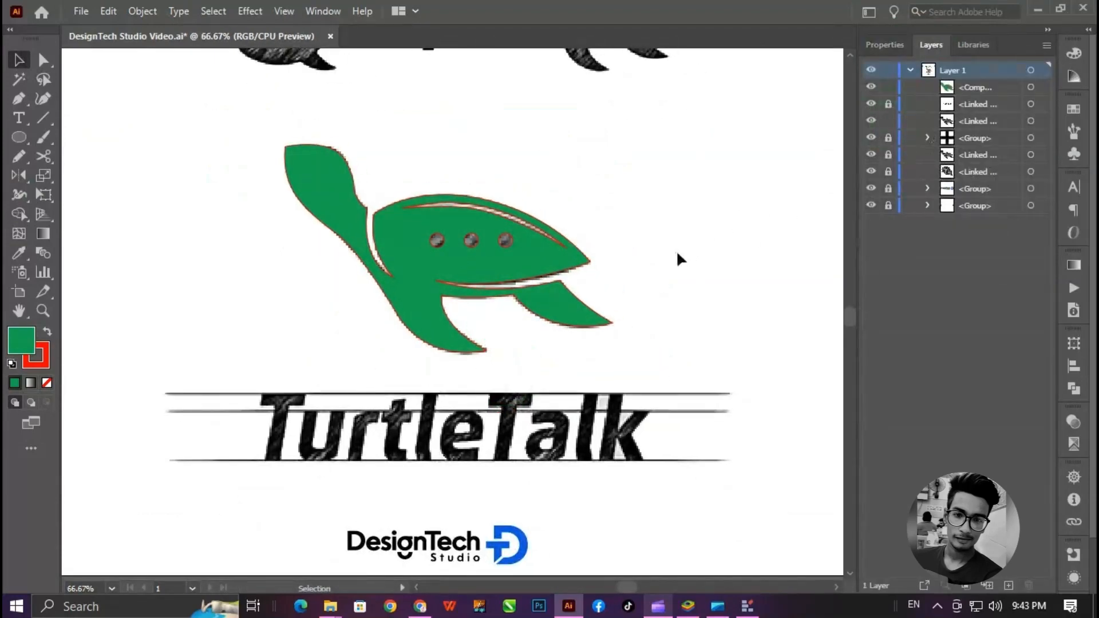
left_click(595, 283)
key("Delete")
Remove the red stroke from the green turtle and deselect it.
left_click(521, 260)
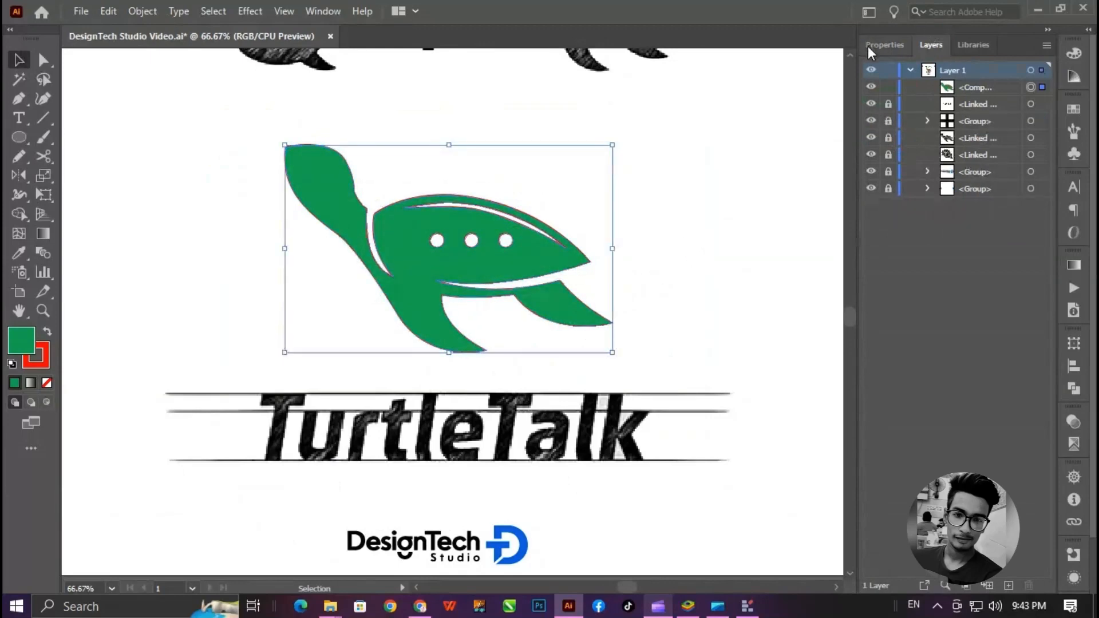
left_click(885, 45)
left_click(870, 245)
left_click(696, 315)
left_click(461, 249)
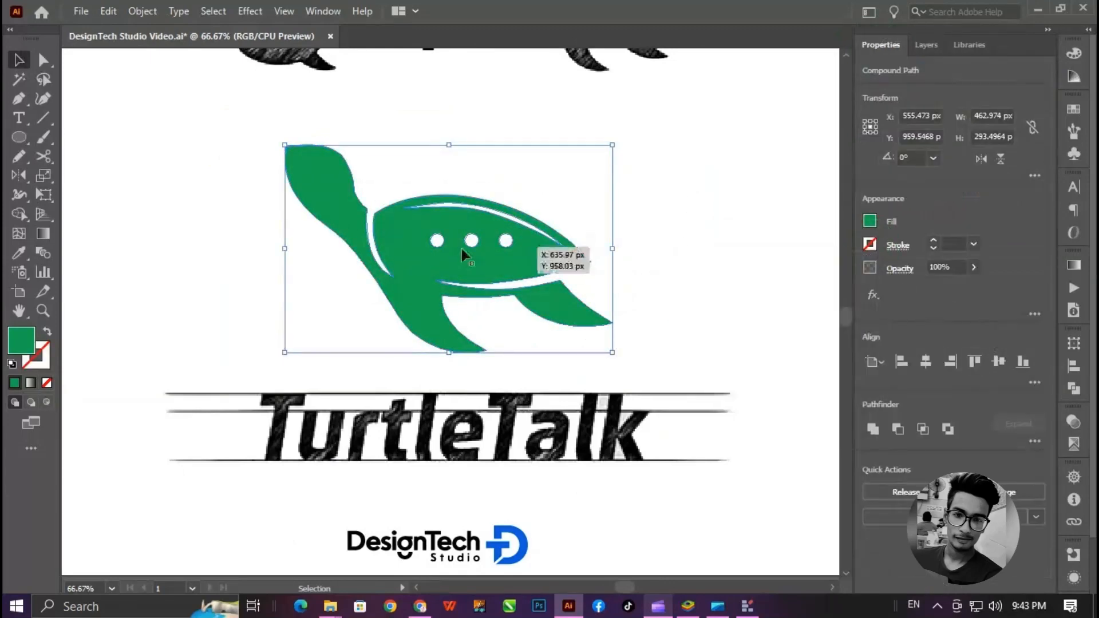
left_click(192, 355)
Apply a linear gradient fill to the turtle and shorten the gradient's tail end.
left_click_drag(135, 194, 611, 340)
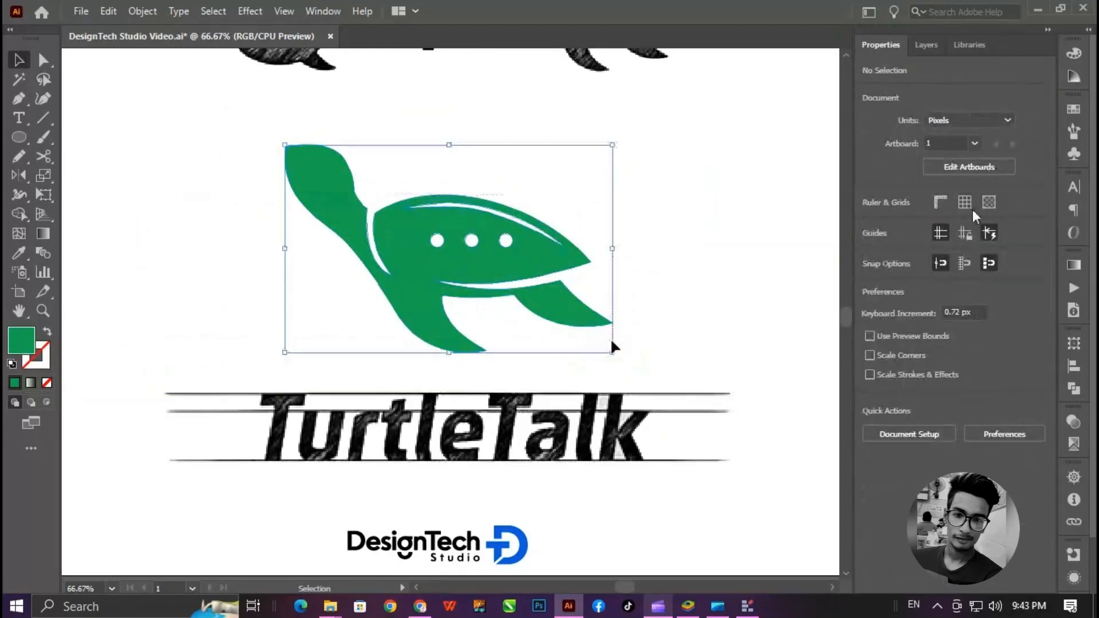
key("g")
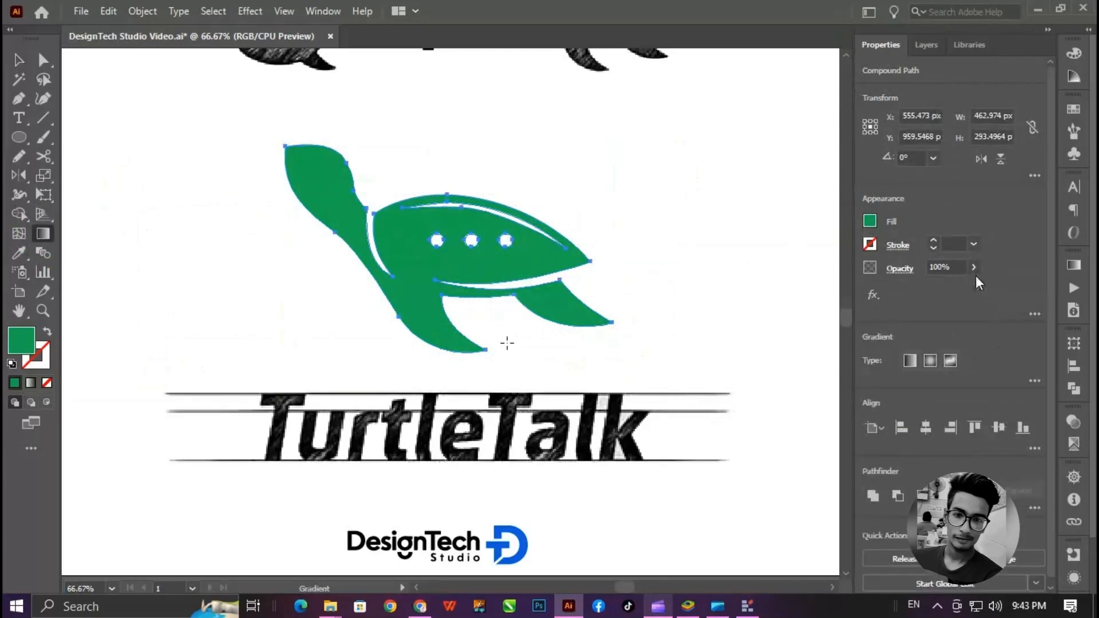
left_click(915, 359)
mouse_move(612, 249)
left_mouse_down()
mouse_move(577, 251)
mouse_move(623, 307)
left_mouse_up()
left_click_drag(628, 248, 596, 249)
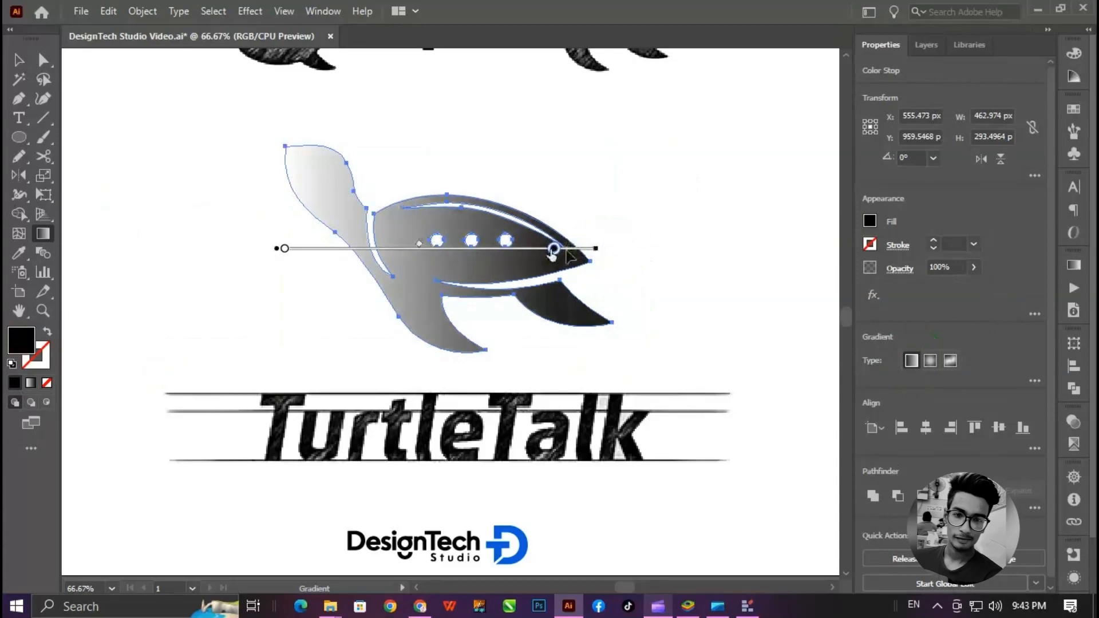
Color the tail-side gradient stop yellow and switch its color sliders to CMYK.
double_click(555, 248)
left_click(405, 297)
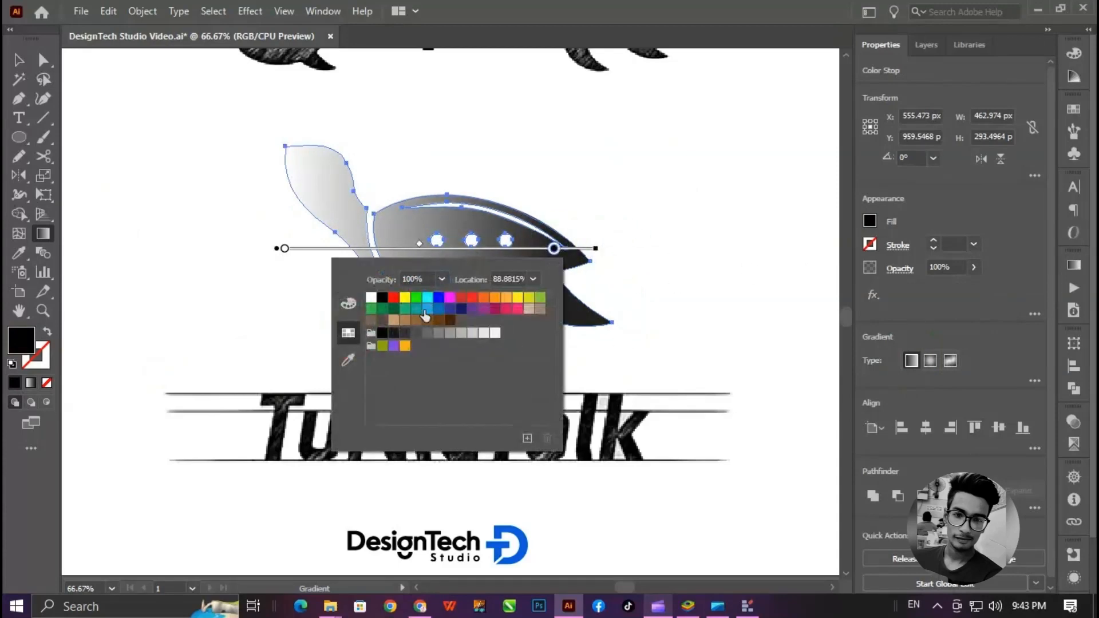
left_click(355, 305)
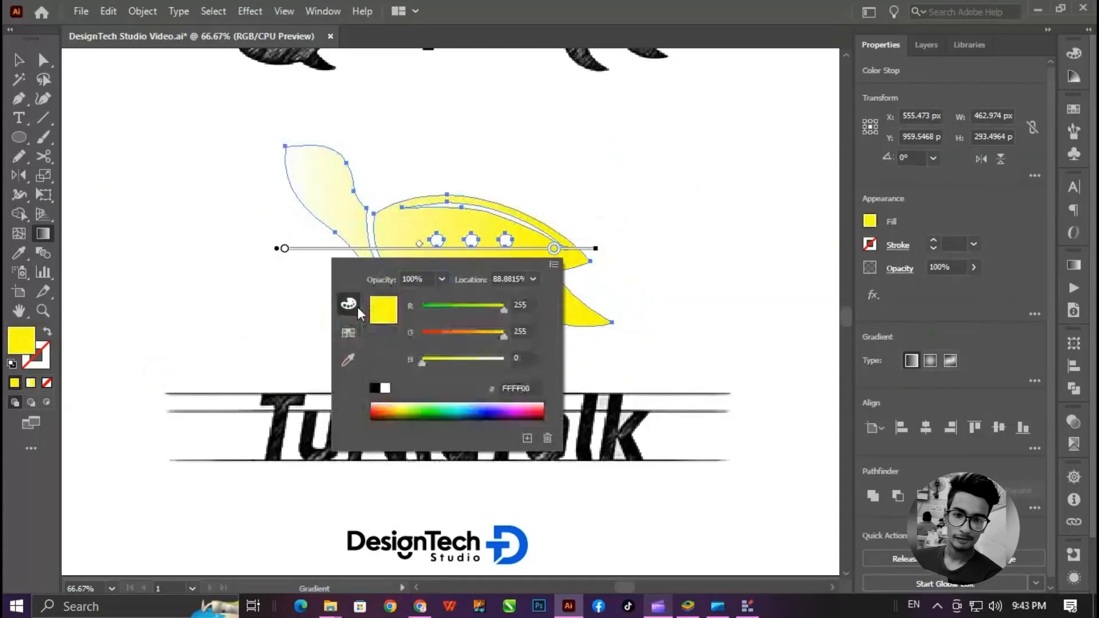
left_click(553, 264)
left_click(601, 321)
Set the tail-side gradient stop to green with C 70, M 0, Y 100 and K 0.
type("0")
key("Tab")
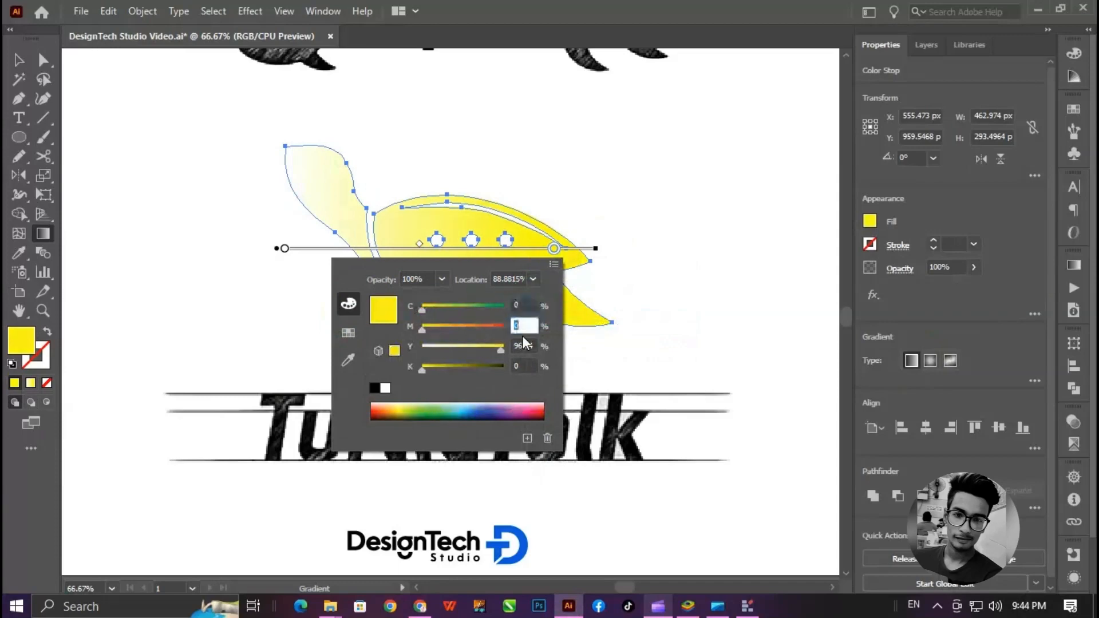
key("Tab")
key("Tab")
key("Tab")
type("100")
key("Tab")
key("Tab")
type("0")
key("Tab")
key("Tab")
key("Tab")
key("Tab")
type("100")
key("Tab")
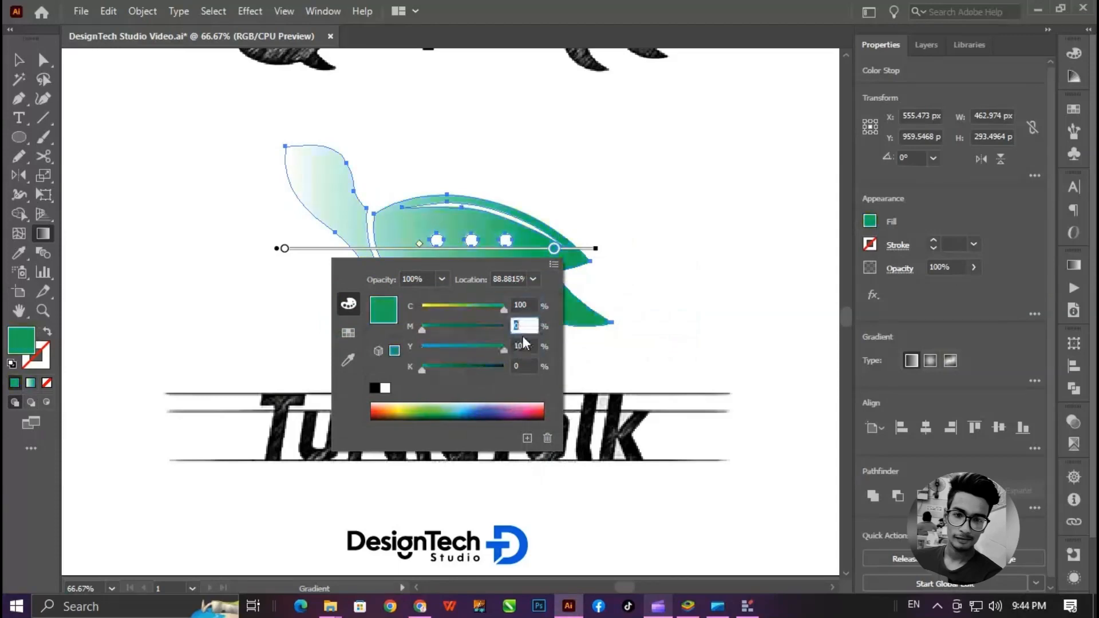
key("Tab")
type("70")
key("Tab")
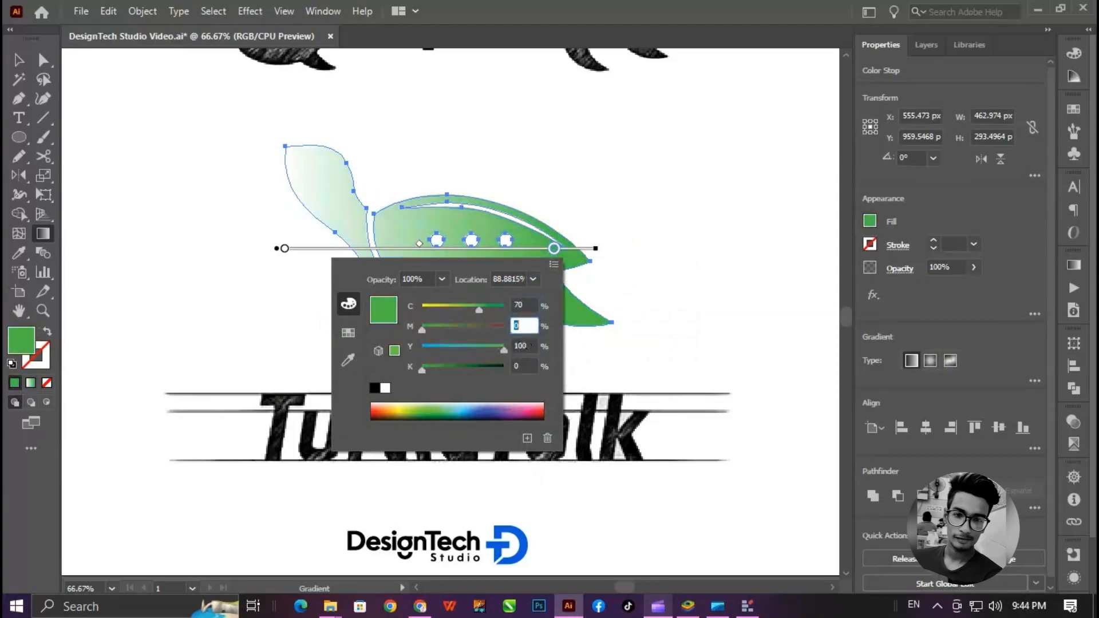
Tilt the turtle's gradient so it slopes downward from the neck toward the rear flipper.
left_click(285, 255)
mouse_move(284, 250)
left_mouse_down()
mouse_move(276, 207)
mouse_move(283, 249)
left_mouse_up()
left_click_drag(605, 250, 608, 337)
Open the turtle's head-side gradient stop for editing and switch its color sliders to CMYK.
double_click(300, 226)
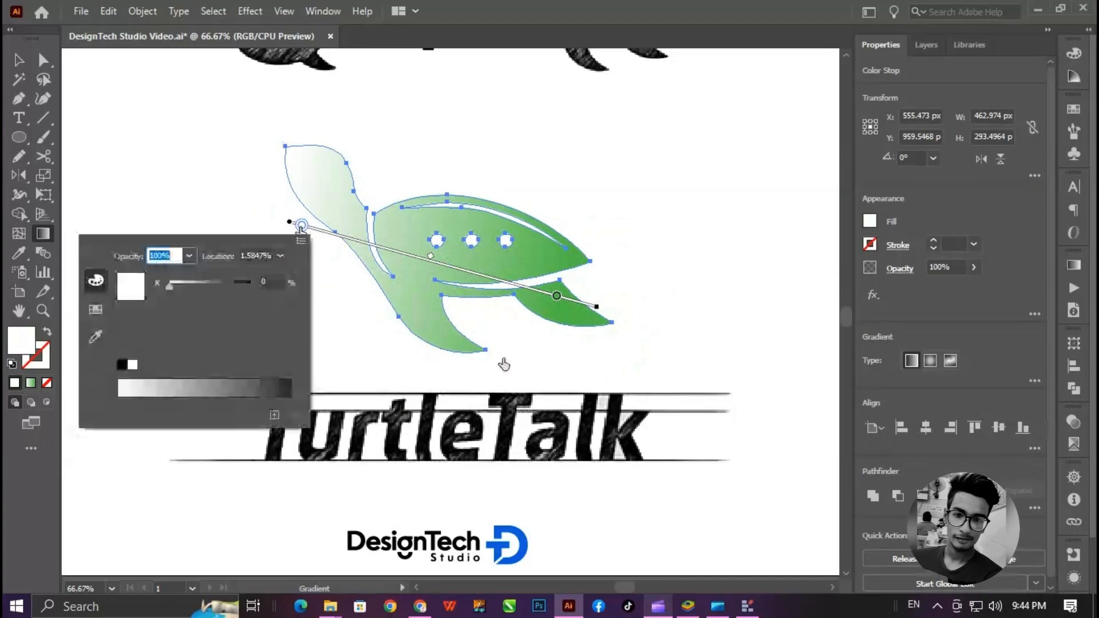
left_click(98, 309)
left_click(174, 276)
left_click(117, 274)
left_click(96, 281)
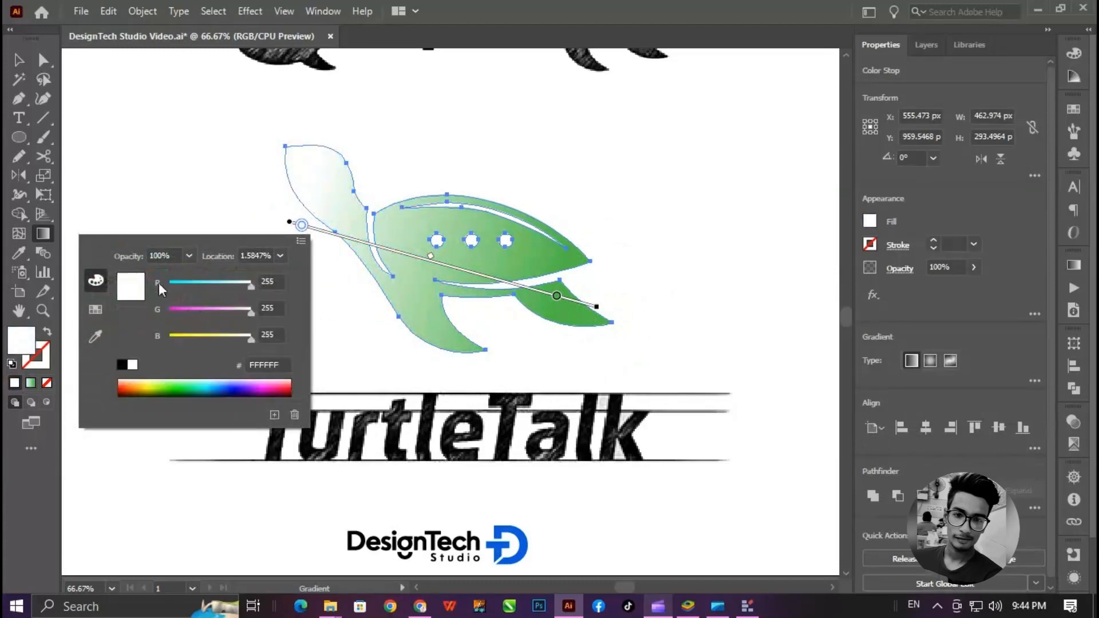
left_click(301, 241)
left_click(406, 299)
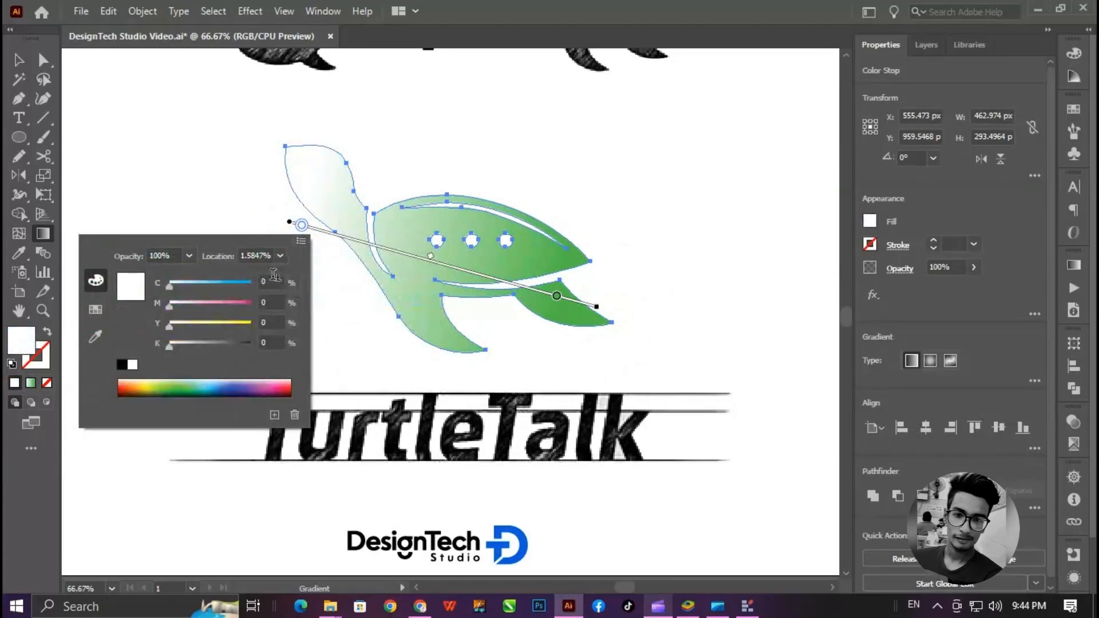
Set the head-side gradient stop to a darker green with C 100, M 0 and Y 100.
type("100")
key("shift+Tab")
key("shift+Tab")
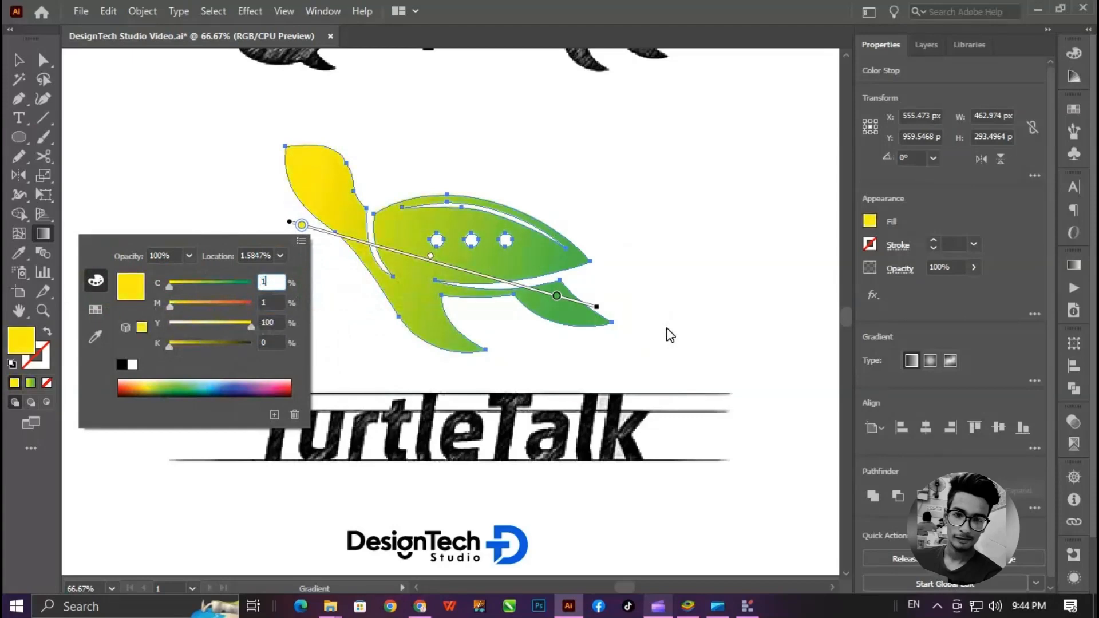
type("100")
key("Tab")
type("0")
key("Tab")
left_click(668, 330)
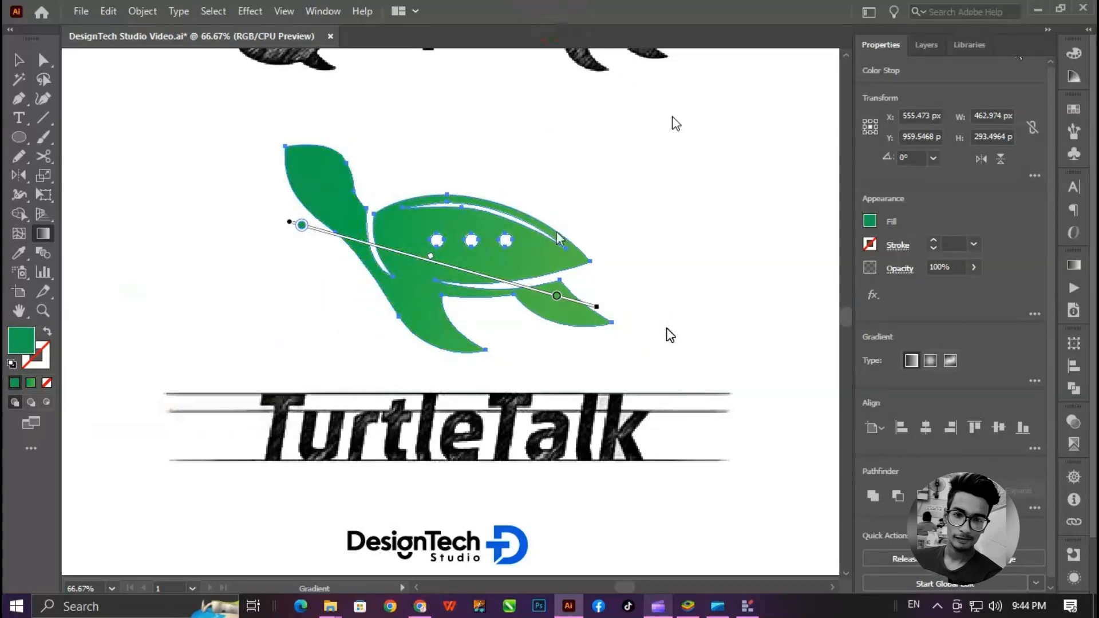
Move the gradient's tail-side stop and shift the whole gradient outward past the turtle's head, dismissing the interrupting alert.
left_click_drag(557, 296, 508, 283)
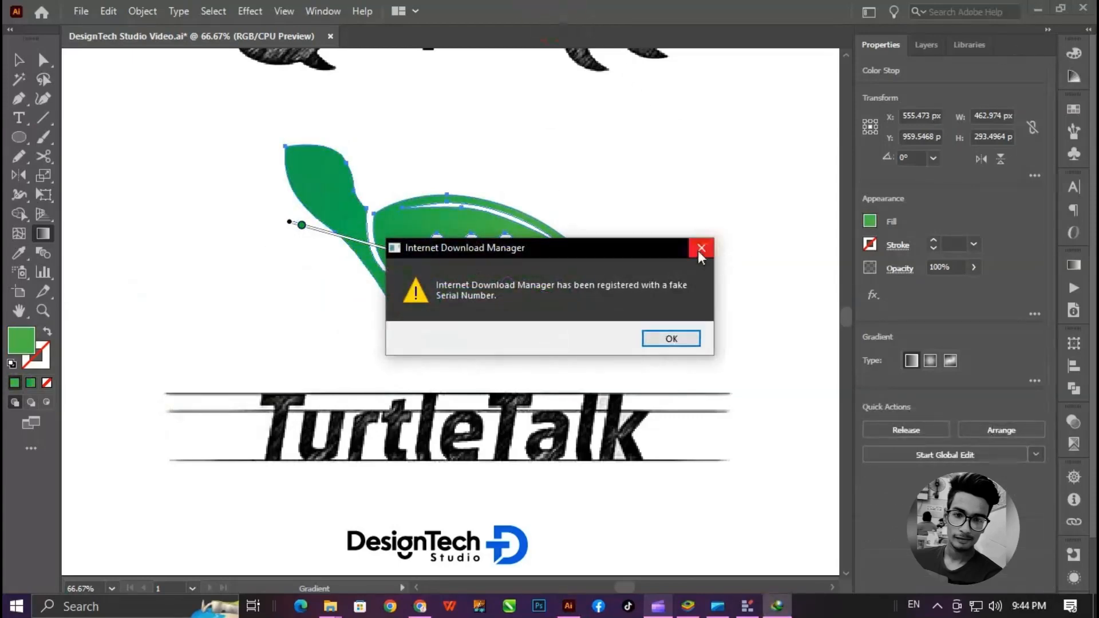
left_click(700, 250)
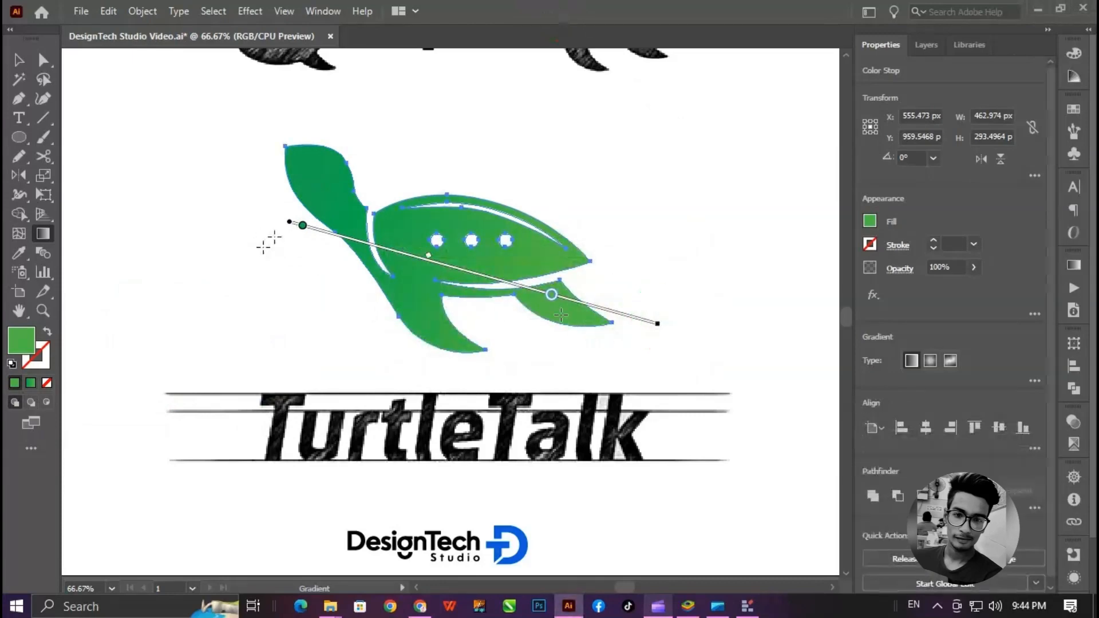
left_click_drag(289, 223, 243, 209)
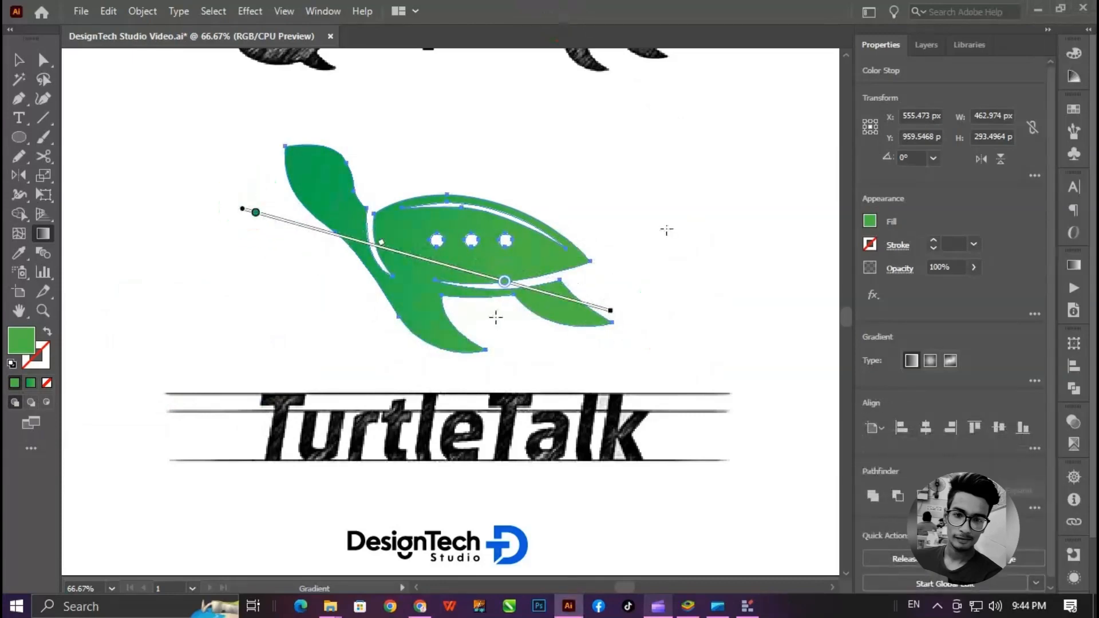
mouse_move(505, 282)
left_mouse_down()
mouse_move(537, 290)
mouse_move(503, 283)
left_mouse_up()
left_click(14, 63)
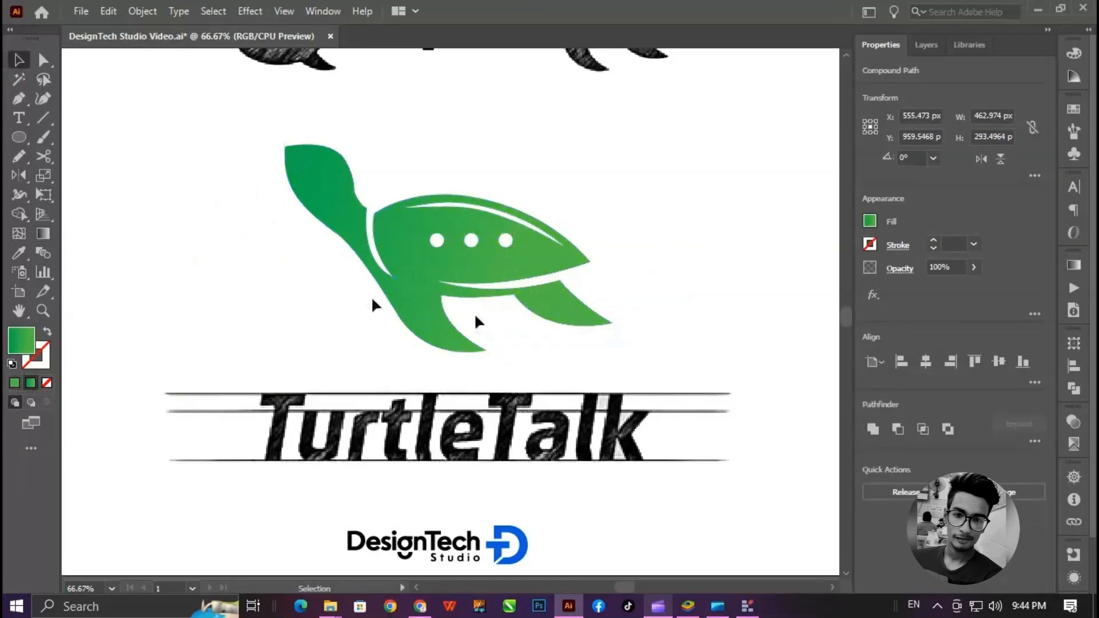
left_click(372, 302)
Add the text "TurtleTalk" just above the sketched wordmark and enlarge it to about 104 pt.
left_click(358, 307, "ctrl+alt")
left_click_drag(440, 384, 330, 360)
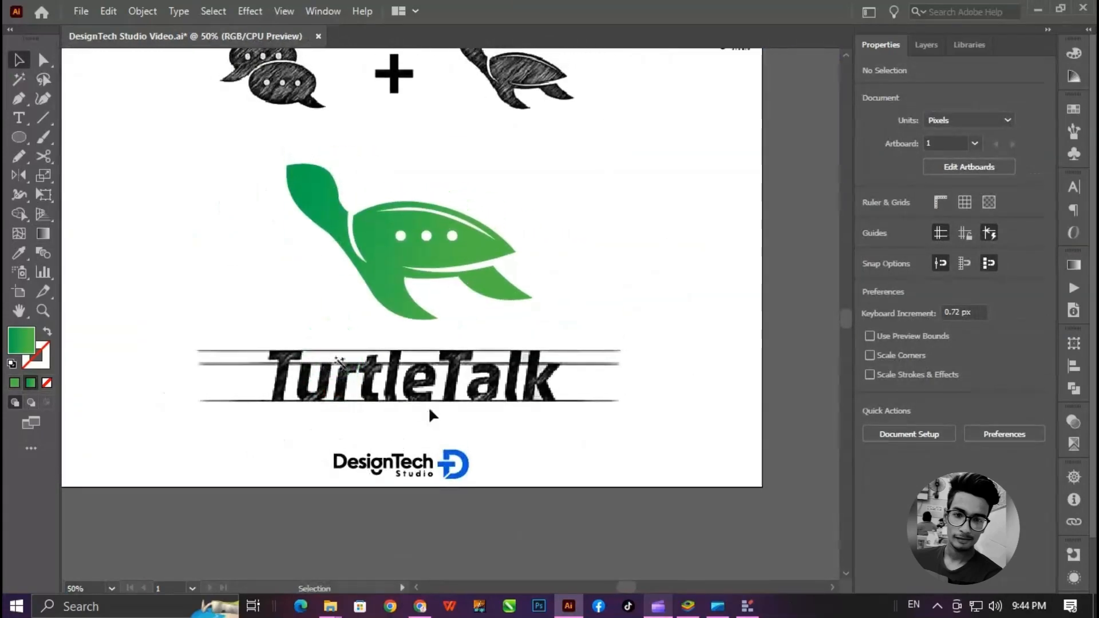
key("y")
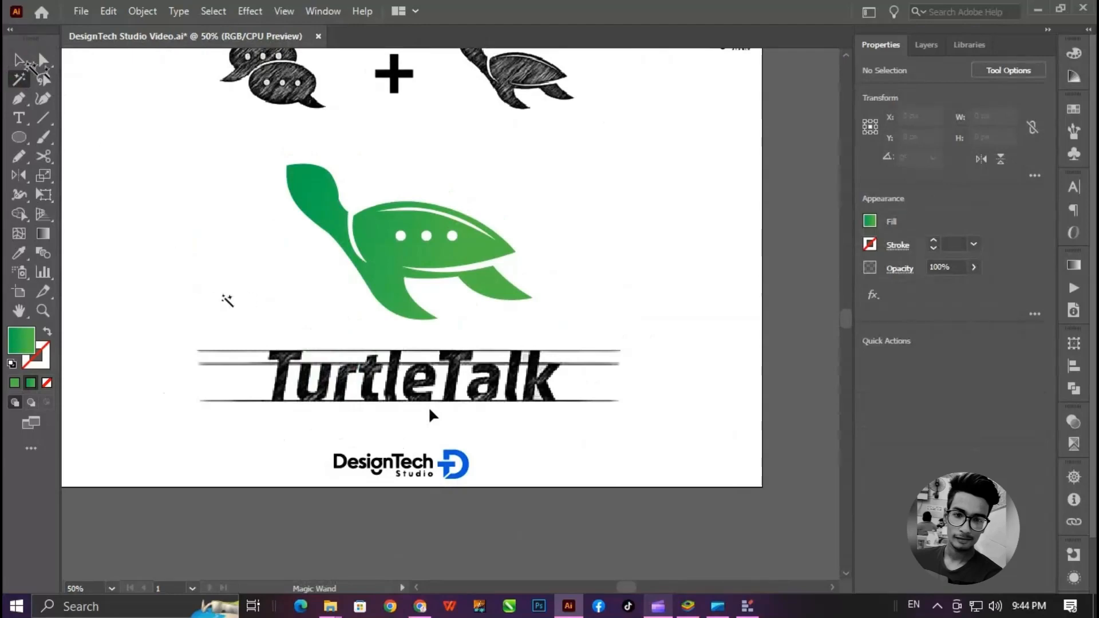
key("v")
key("t")
key("super+space")
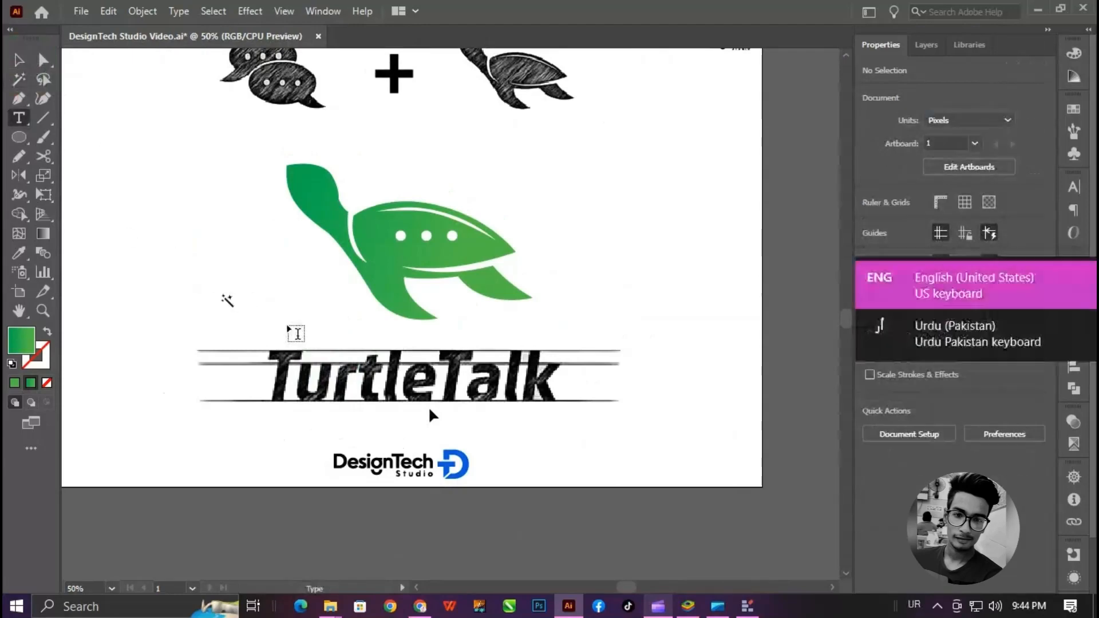
left_click(274, 312)
type("Turtle")
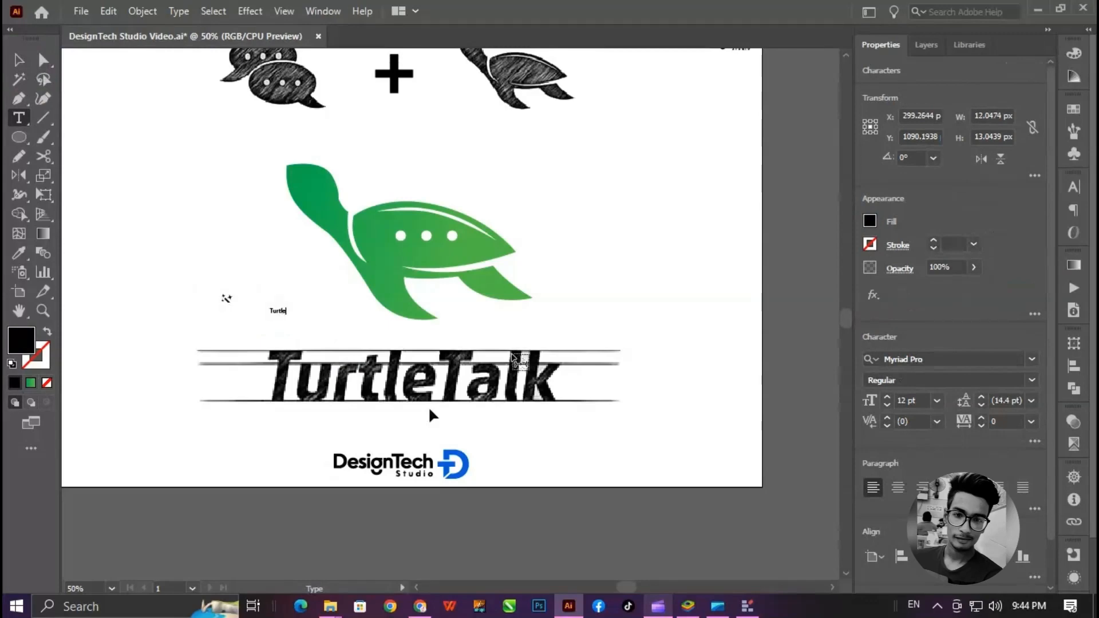
type("Talk")
left_click(21, 63)
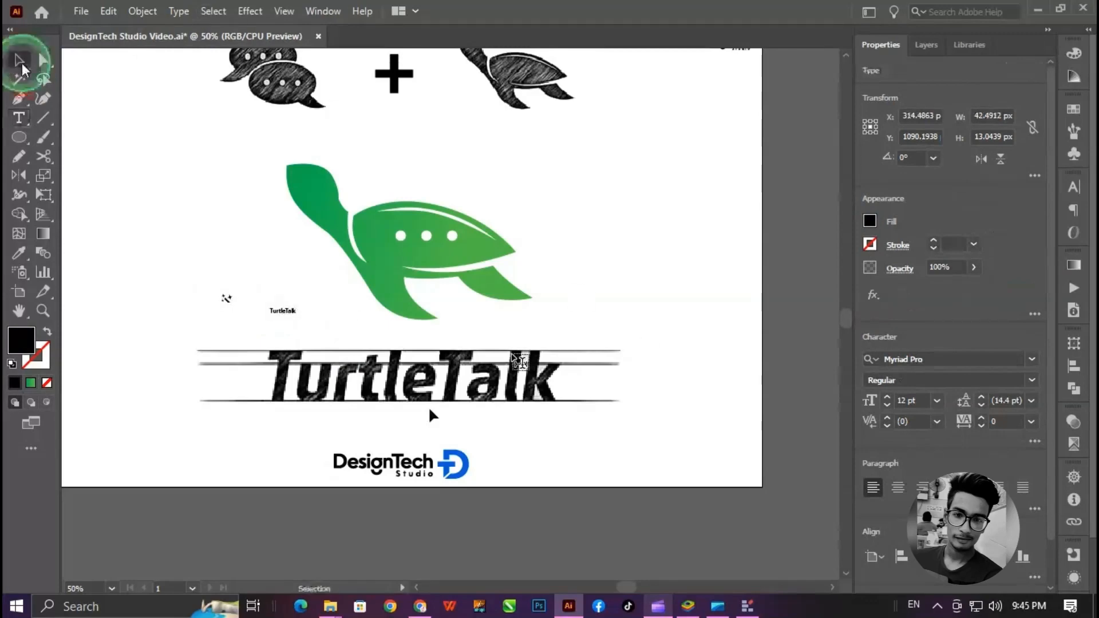
left_click_drag(298, 316, 473, 440)
Try RobotoFlex Regular as the font for the TurtleTalk text.
left_click(948, 358)
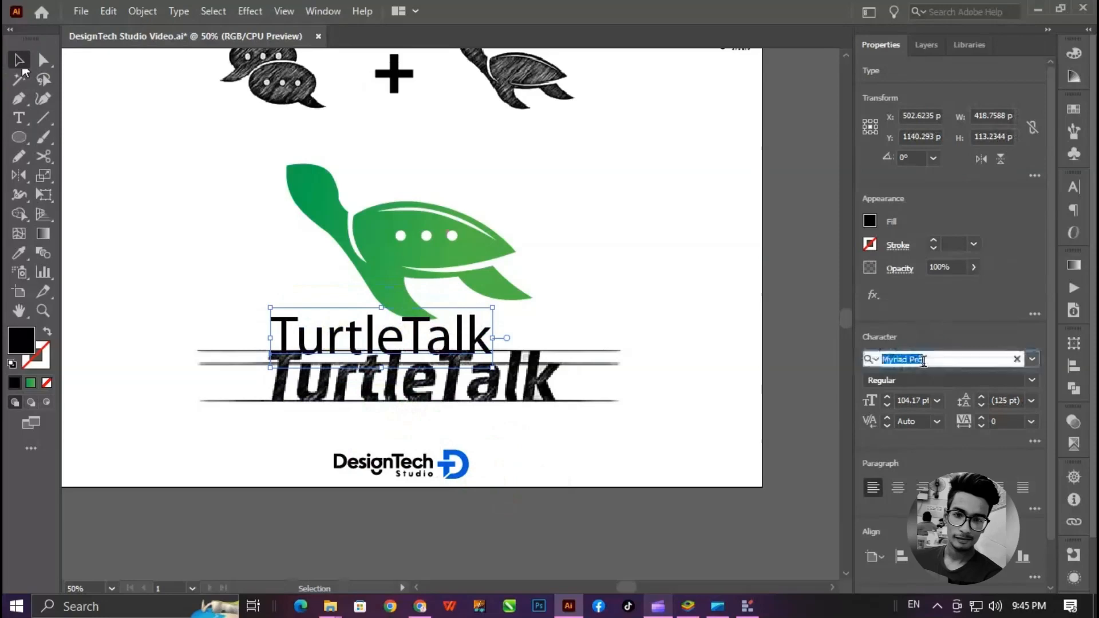
type("fo")
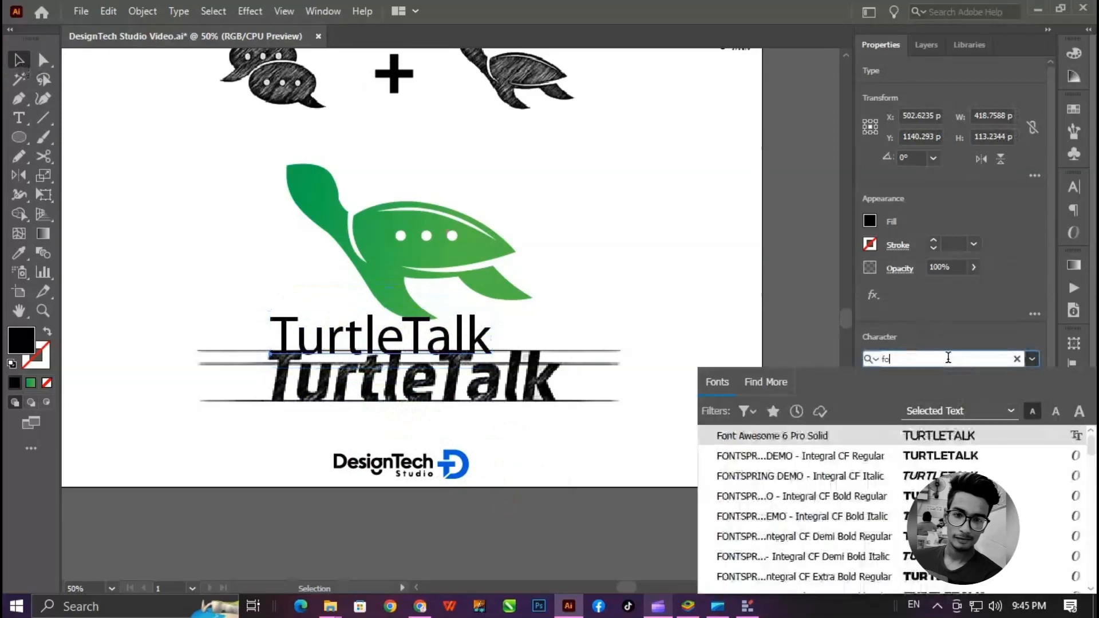
type("l")
key("BackSpace")
key("BackSpace")
key("BackSpace")
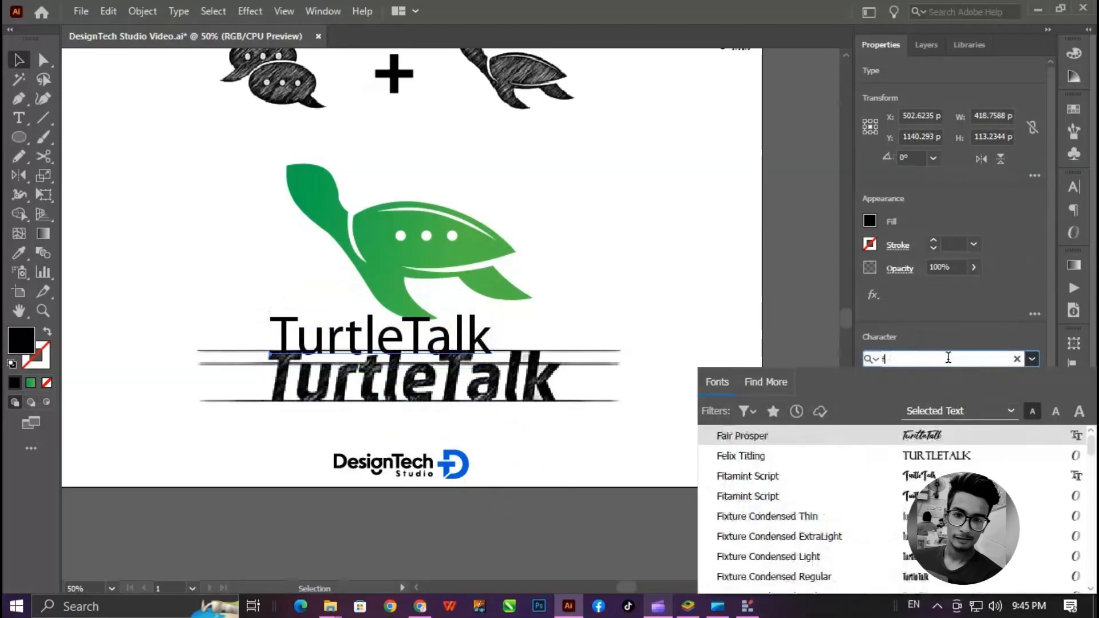
type("flox")
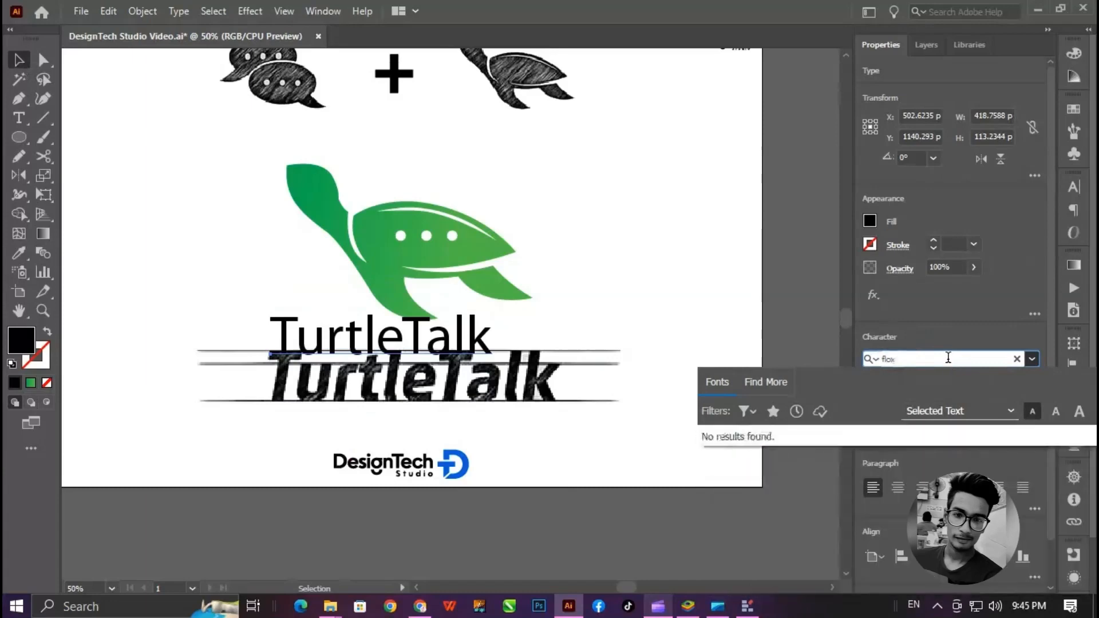
key("BackSpace")
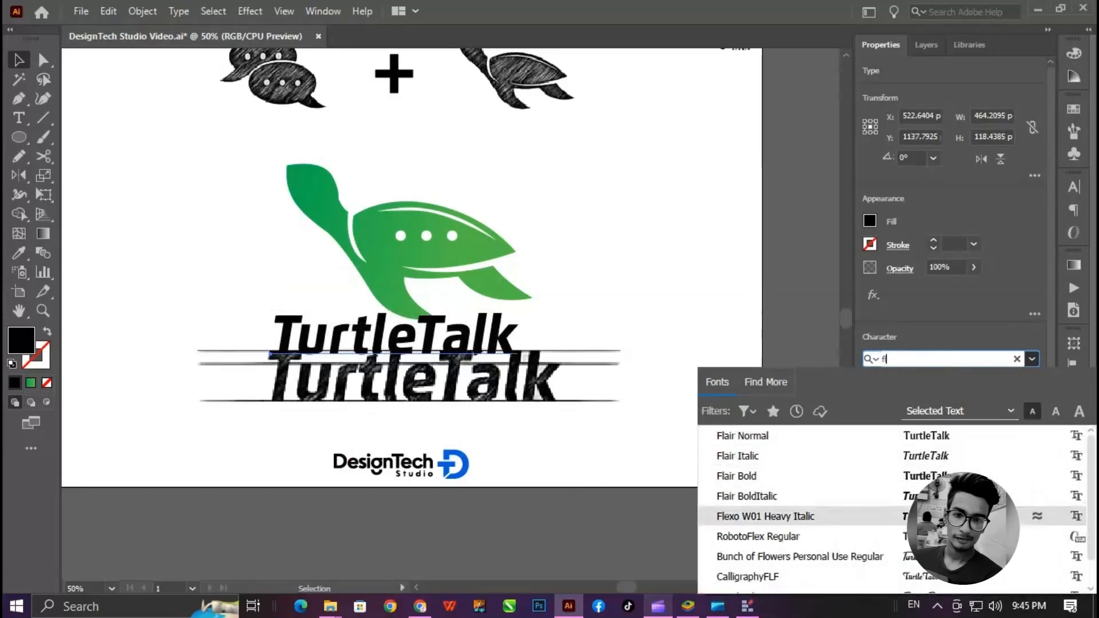
left_click(758, 537)
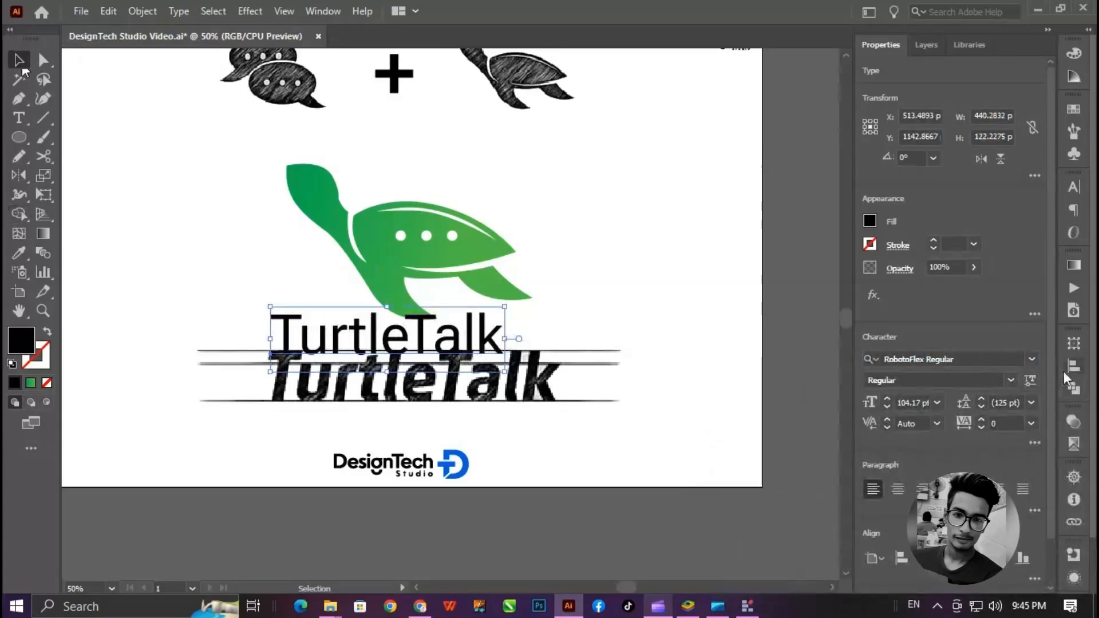
left_click(1011, 380)
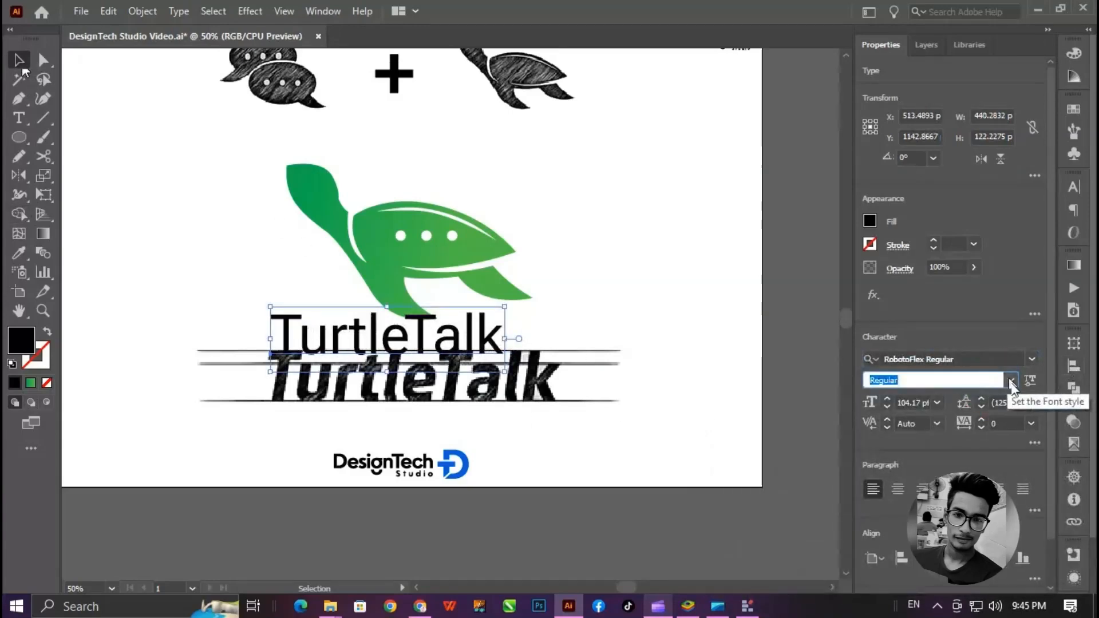
left_click(999, 397)
Search the fonts for "fle" and apply Flexo W01 Heavy Italic to the TurtleTalk text.
left_click(961, 360)
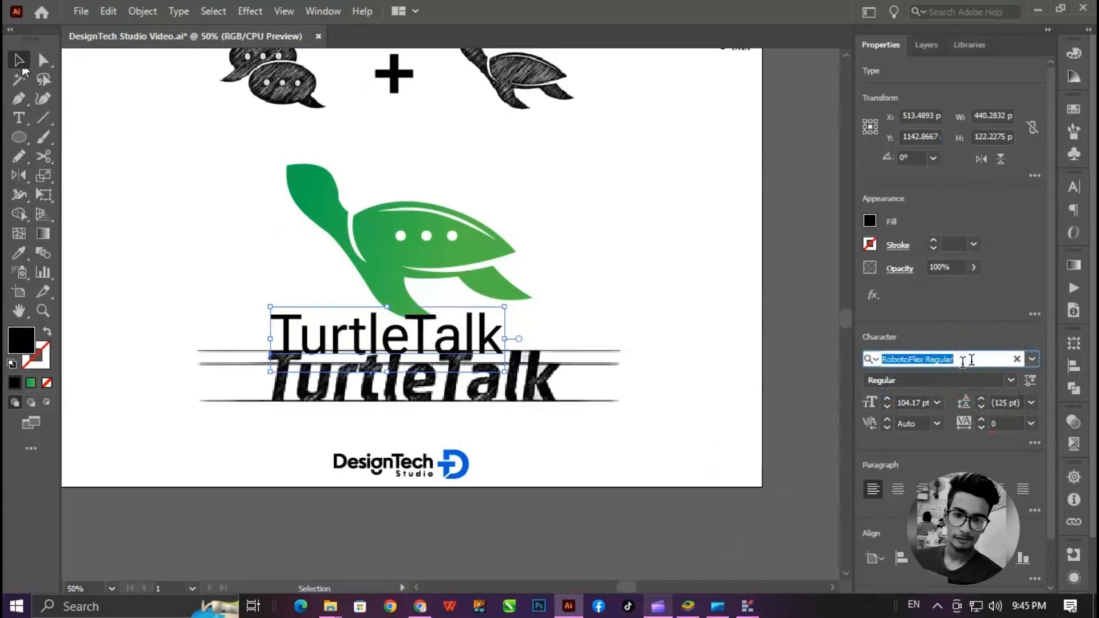
left_click(964, 360)
key("BackSpace")
key("BackSpace")
key("BackSpace")
key("BackSpace")
key("BackSpace")
key("BackSpace")
key("BackSpace")
key("BackSpace")
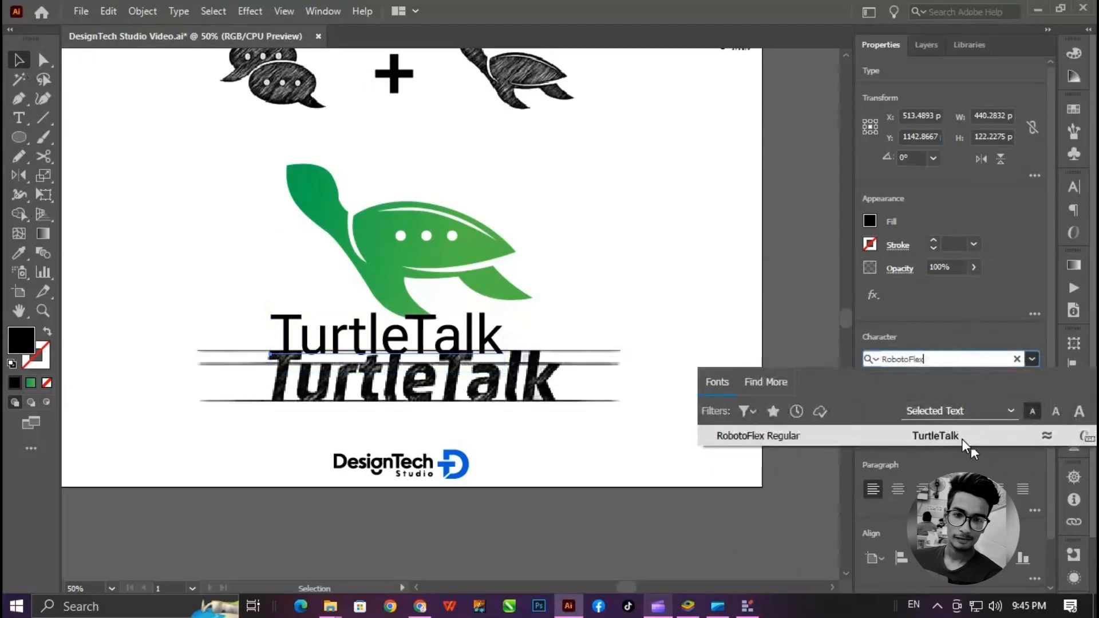
key("BackSpace")
key("BackSpace")
key("BackSpace")
key("BackSpace")
key("BackSpace")
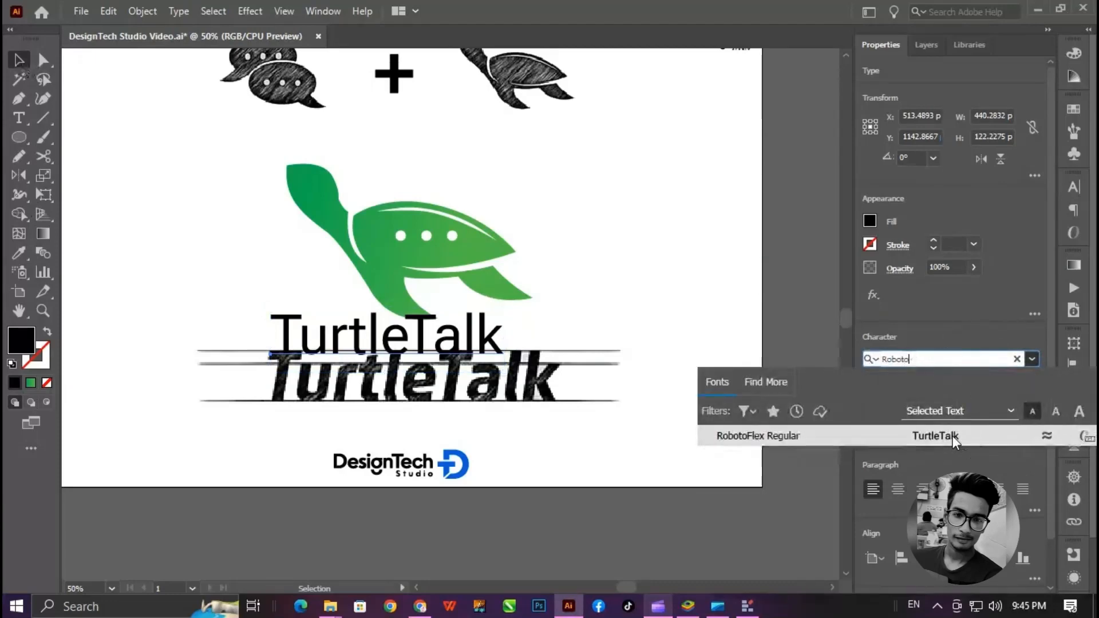
type("fle")
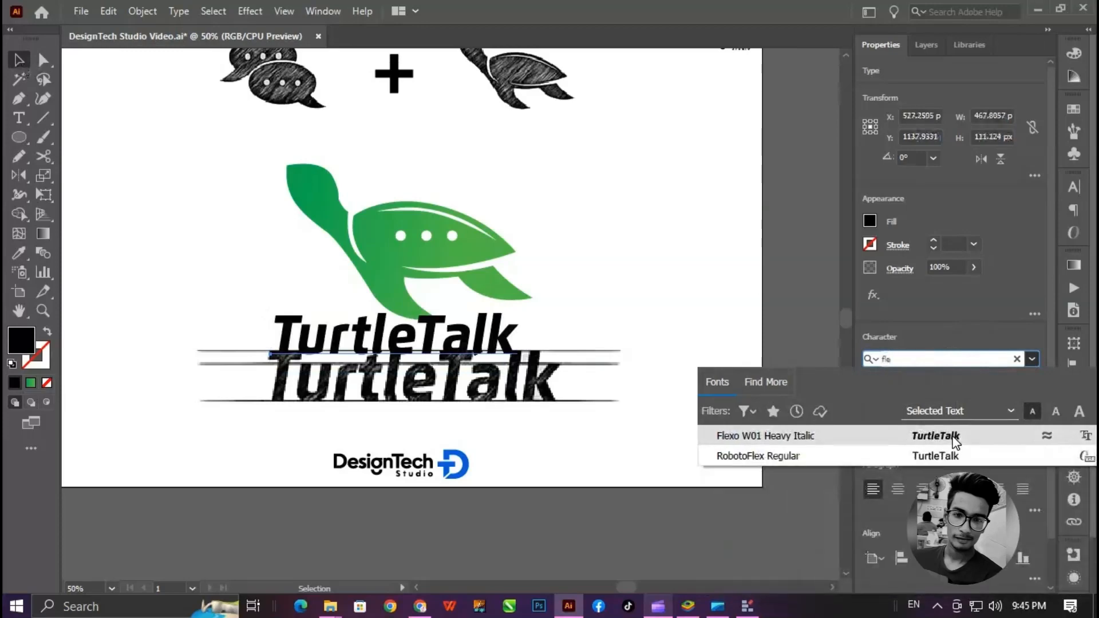
left_click(955, 441)
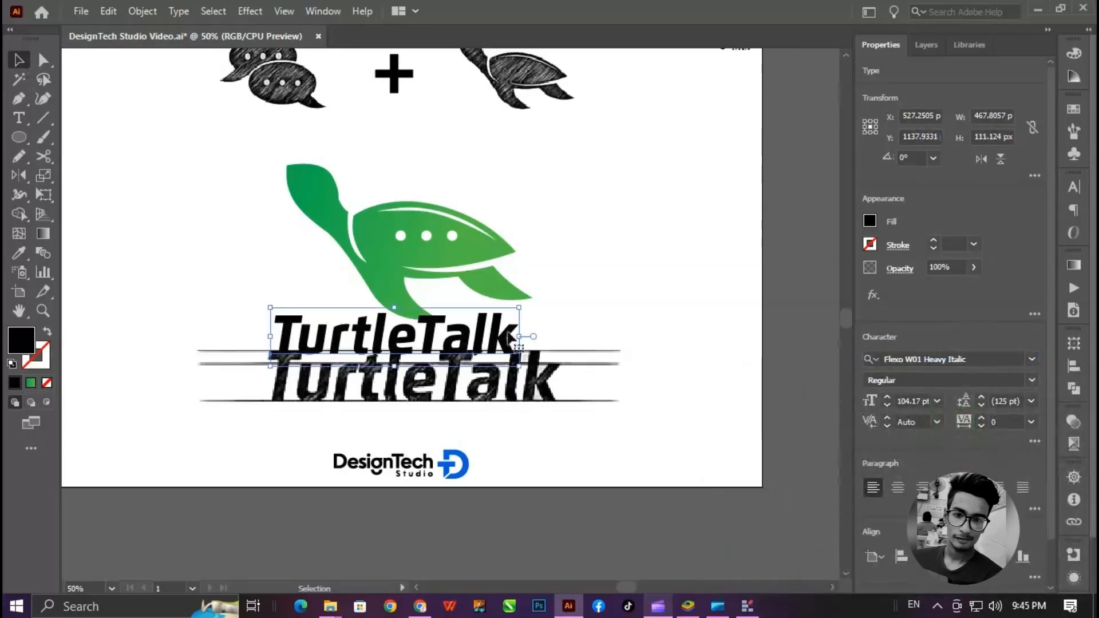
Scale the TurtleTalk text over the sketched wordmark to about 550 px wide and convert it to outlines.
left_click_drag(500, 333, 562, 373)
left_click_drag(489, 376, 494, 378)
key("ctrl+shift+o")
Copy the turtle's green gradient onto the outlined TurtleTalk wordmark with the Eyedropper.
key("i")
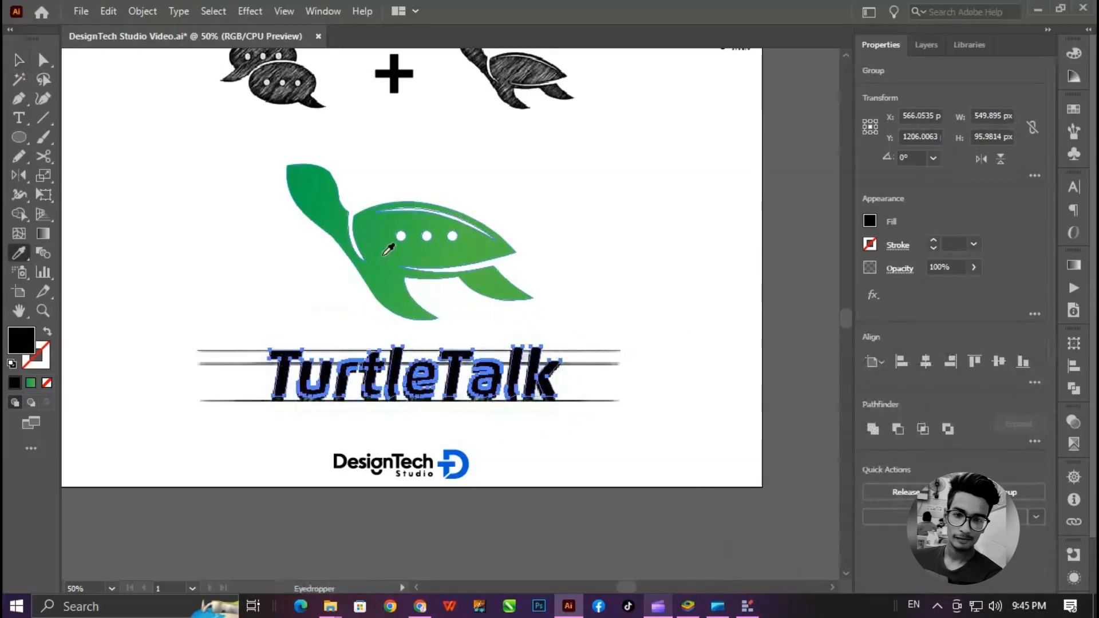
left_click(388, 246)
left_click(15, 64)
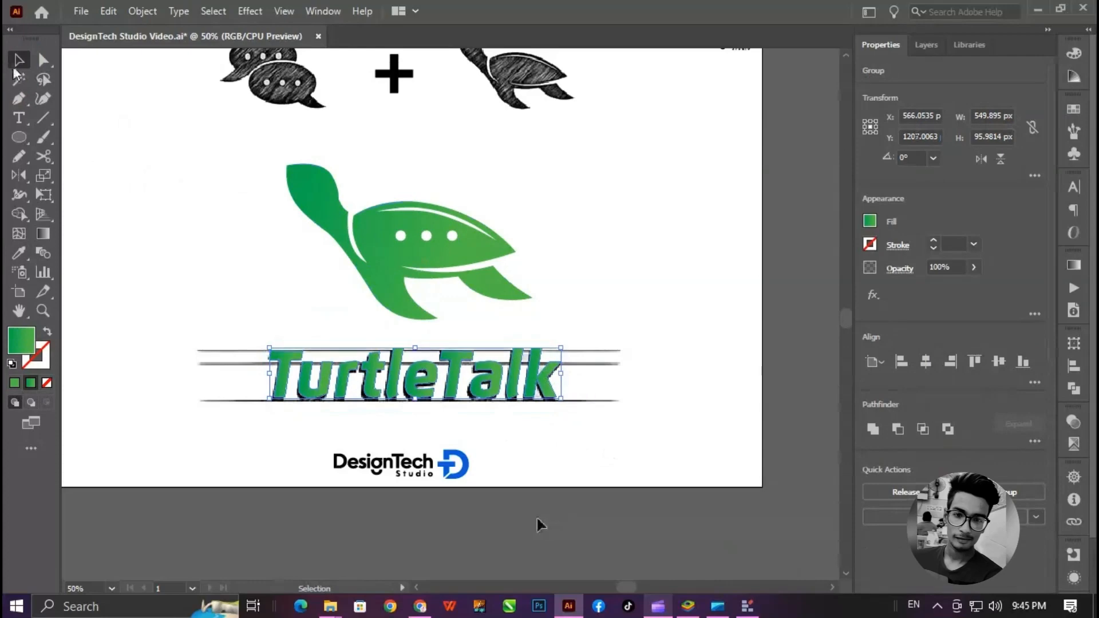
Nudge the wordmark down to line up with the sketched lettering, undoing the extra resize.
key("Down")
key("Down")
left_click_drag(563, 378, 569, 383)
left_click(594, 380)
key("ctrl+z")
left_click(587, 384)
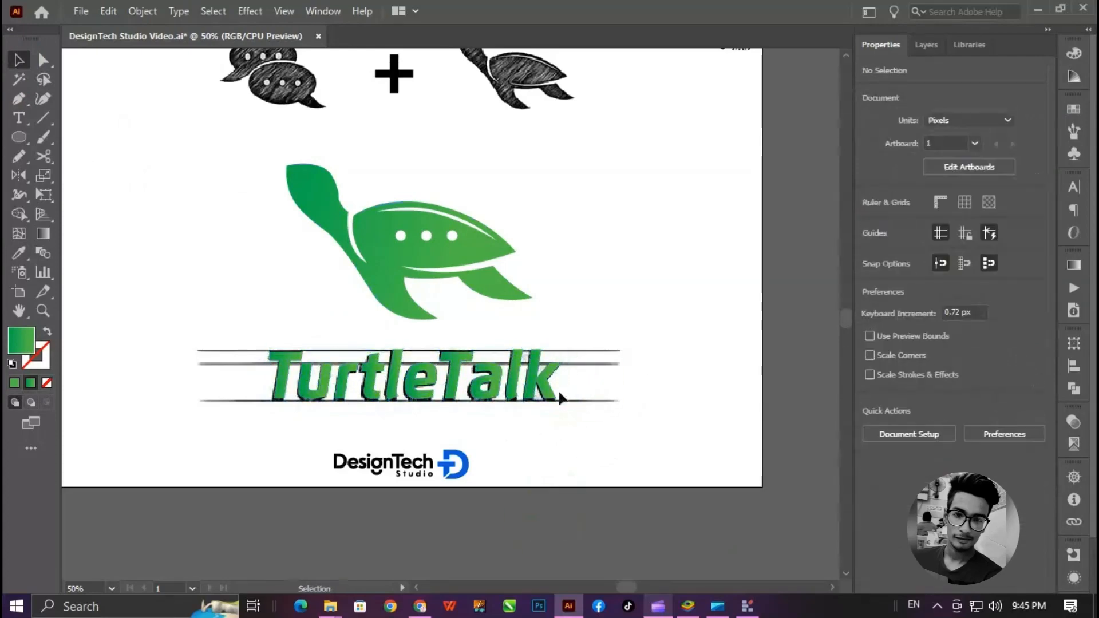
Unlock the sketched wordmark image with its guide lines and delete it.
left_click(926, 45)
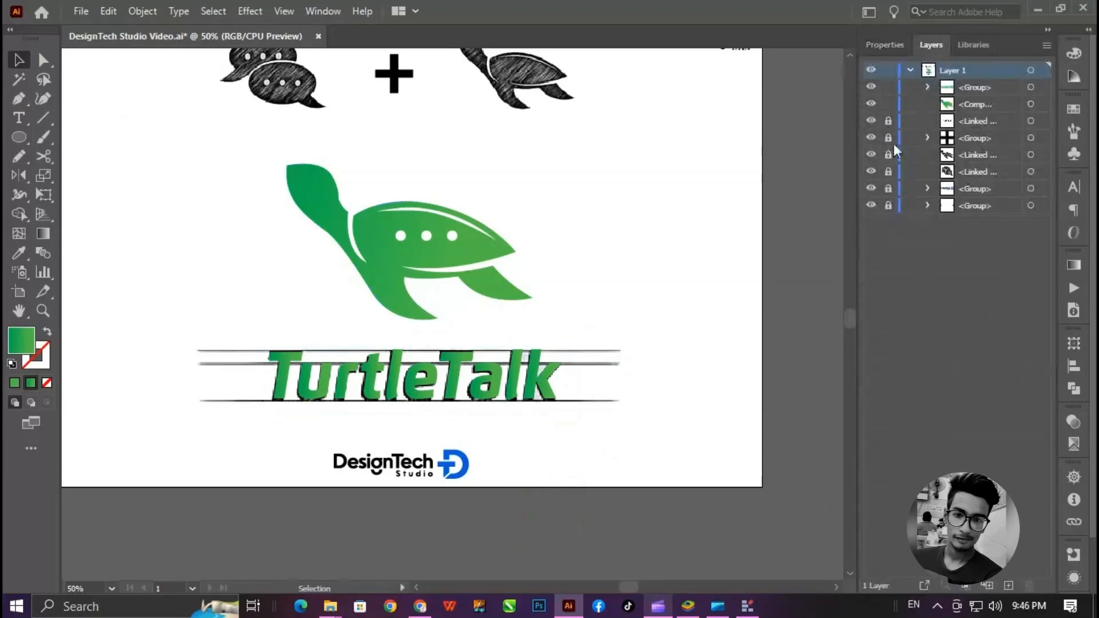
left_click(888, 122)
left_click(594, 360)
key("Delete")
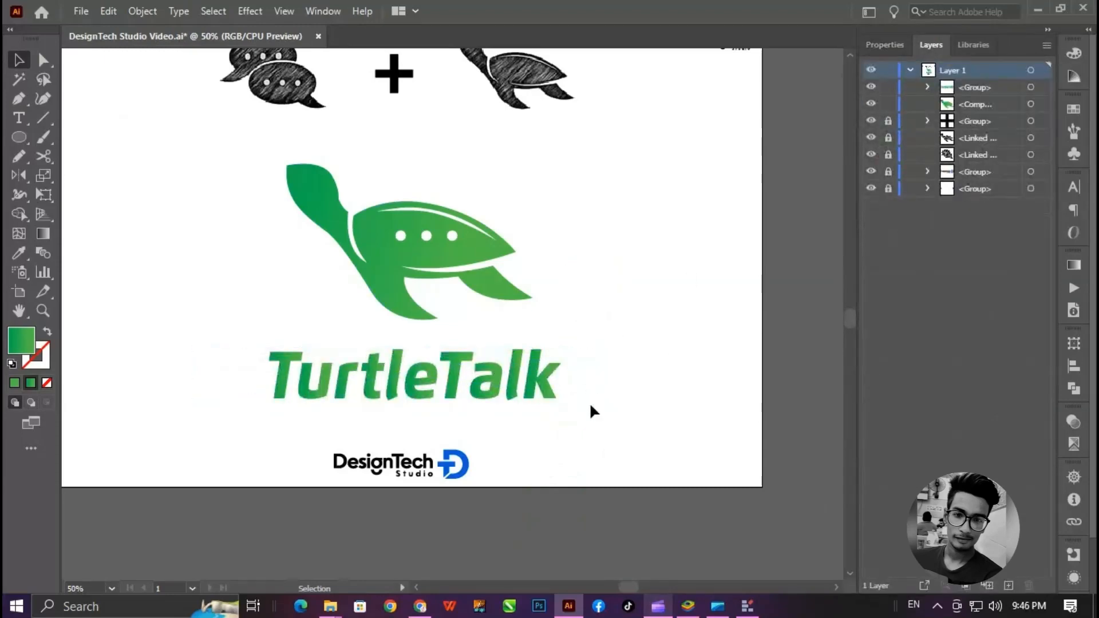
Try moving the turtle slightly to the left above the wordmark.
left_click_drag(619, 362, 240, 402)
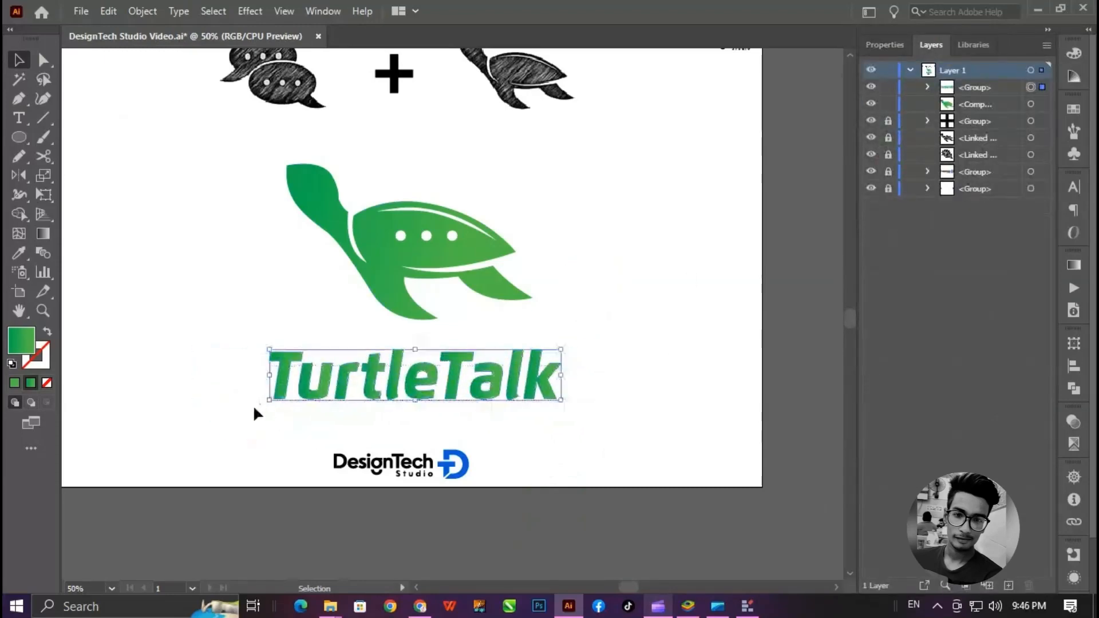
left_click(512, 441)
key("ctrl+0")
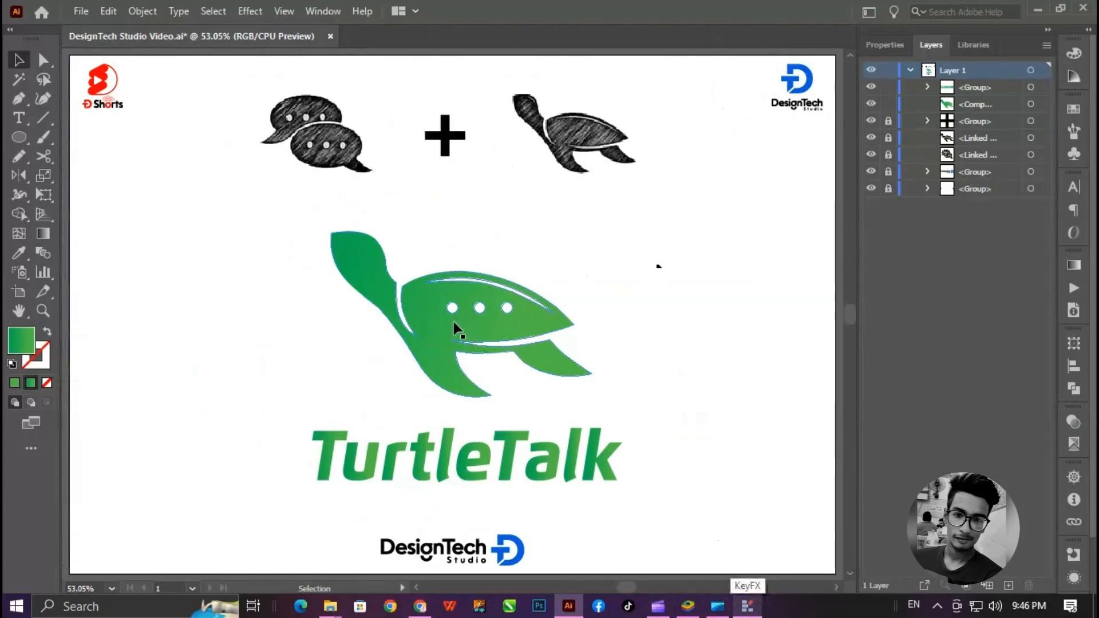
left_click_drag(444, 325, 426, 325)
key("ctrl+z")
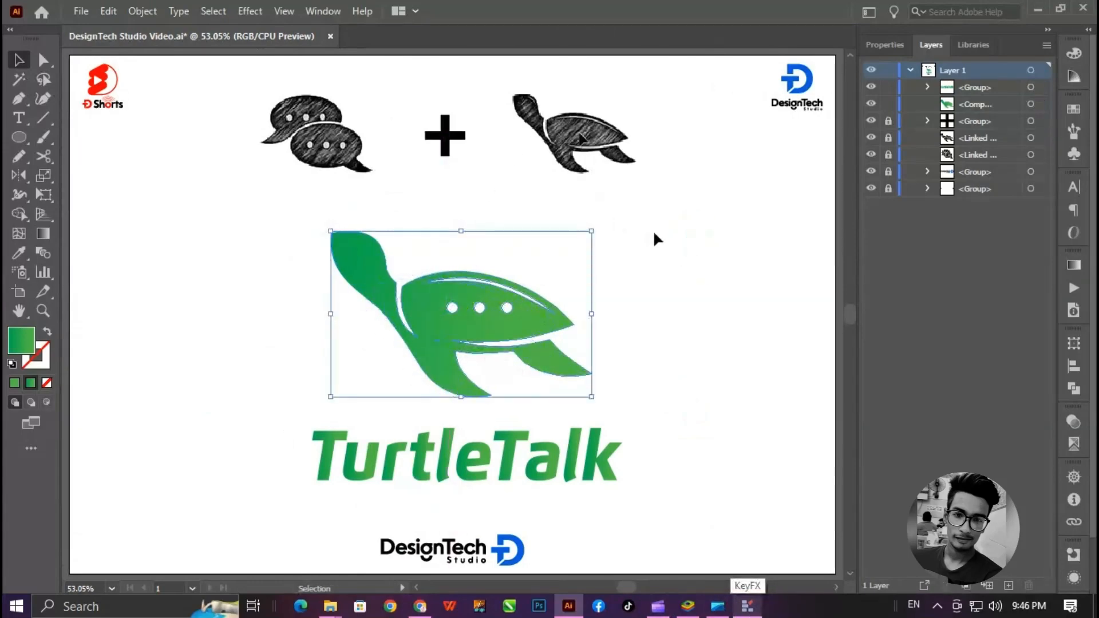
left_click(655, 235)
Unlock the speech-bubble and turtle reference sketches together with the plus sign and delete all three.
left_click_drag(888, 155, 889, 138)
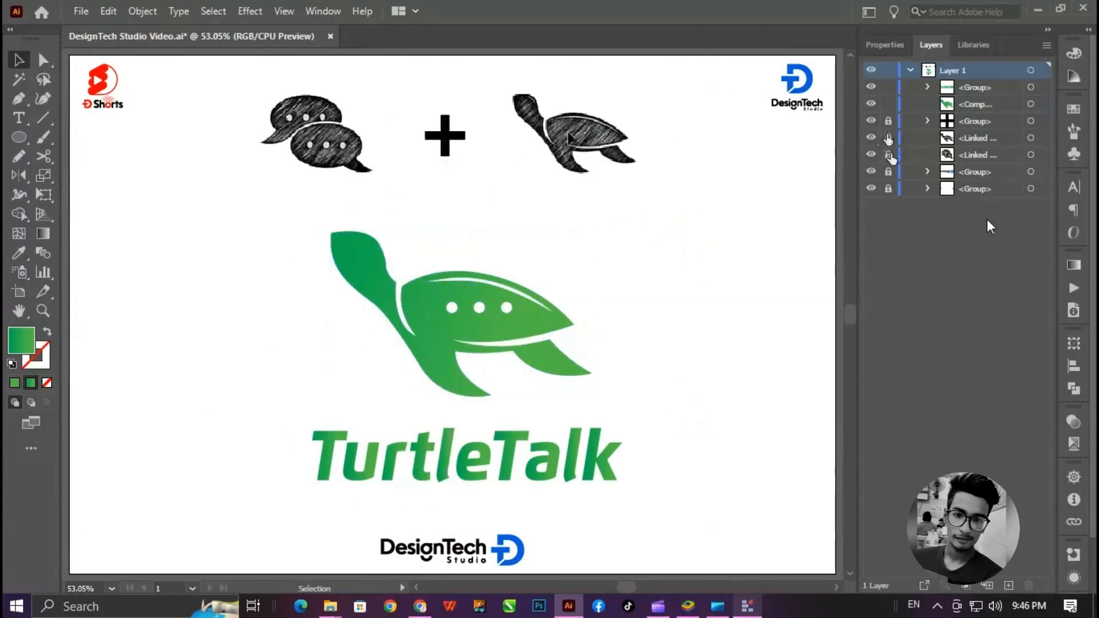
left_click_drag(428, 163, 234, 166)
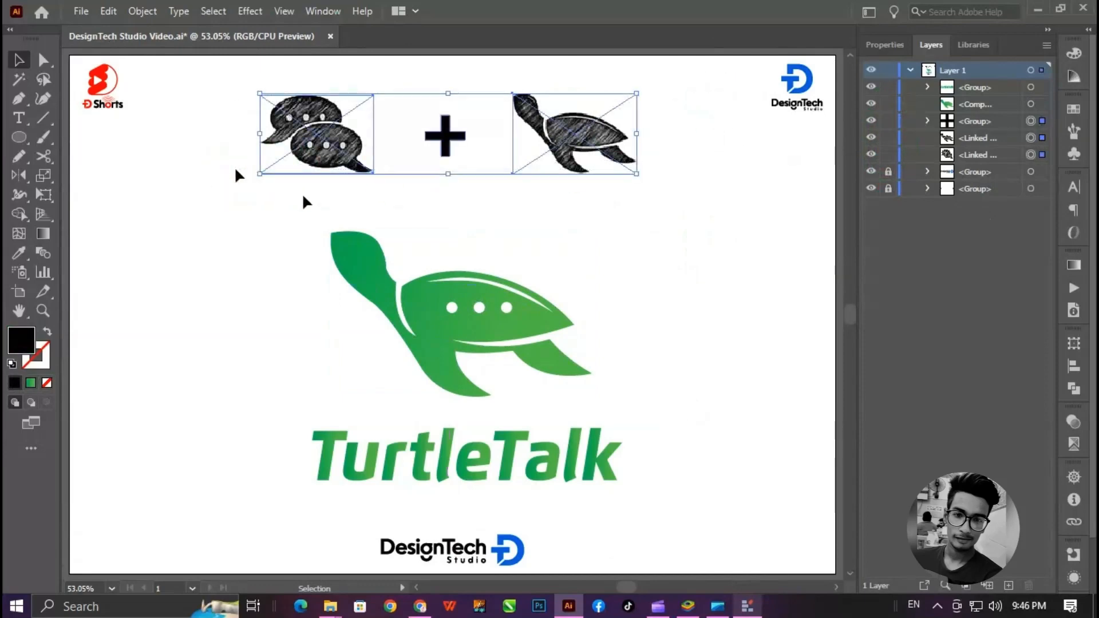
key("Delete")
Group the green turtle with the TurtleTalk wordmark, move the group up and enlarge it slightly on the artboard.
left_click_drag(643, 229, 332, 378)
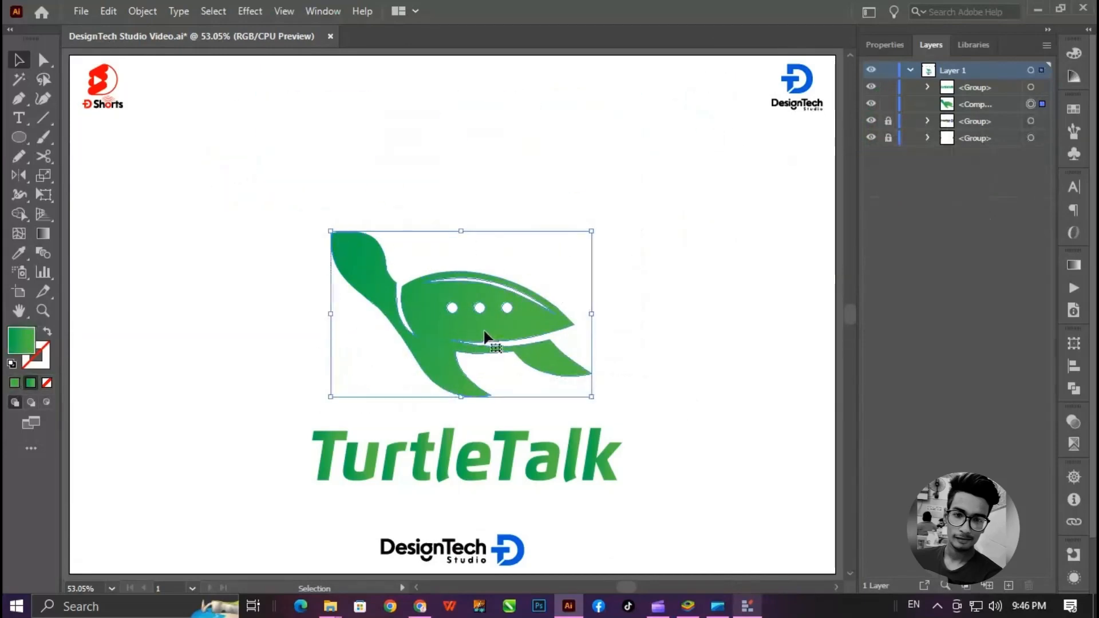
left_click_drag(648, 428, 313, 470)
left_click(481, 337, "shift")
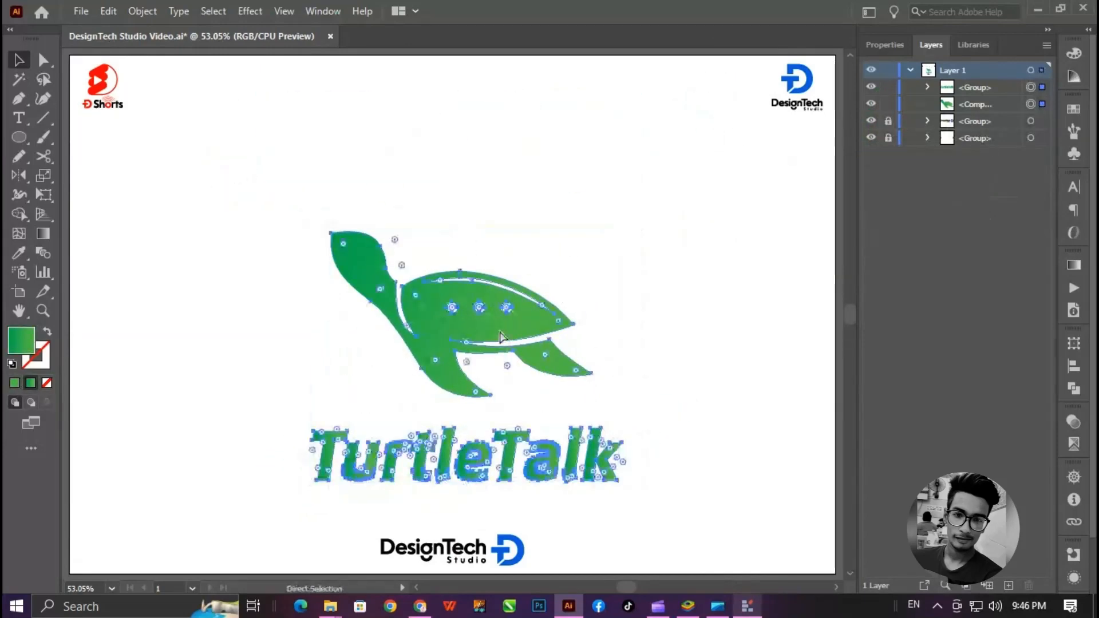
key("ctrl+g")
left_click_drag(493, 329, 506, 280)
left_click_drag(622, 308, 640, 309)
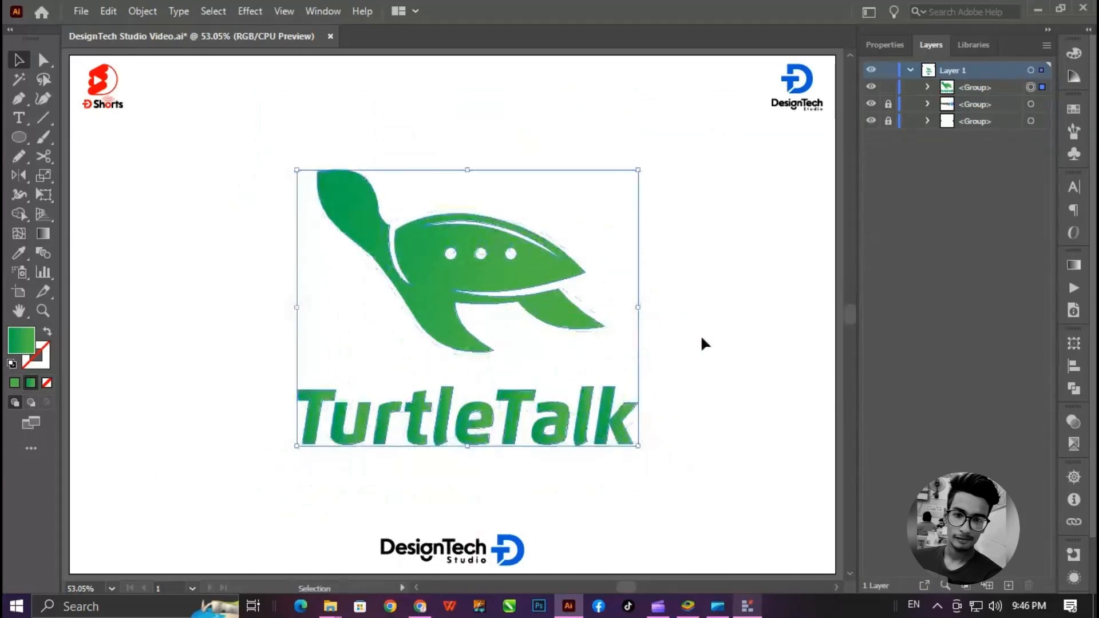
left_click(702, 338)
left_click(674, 385)
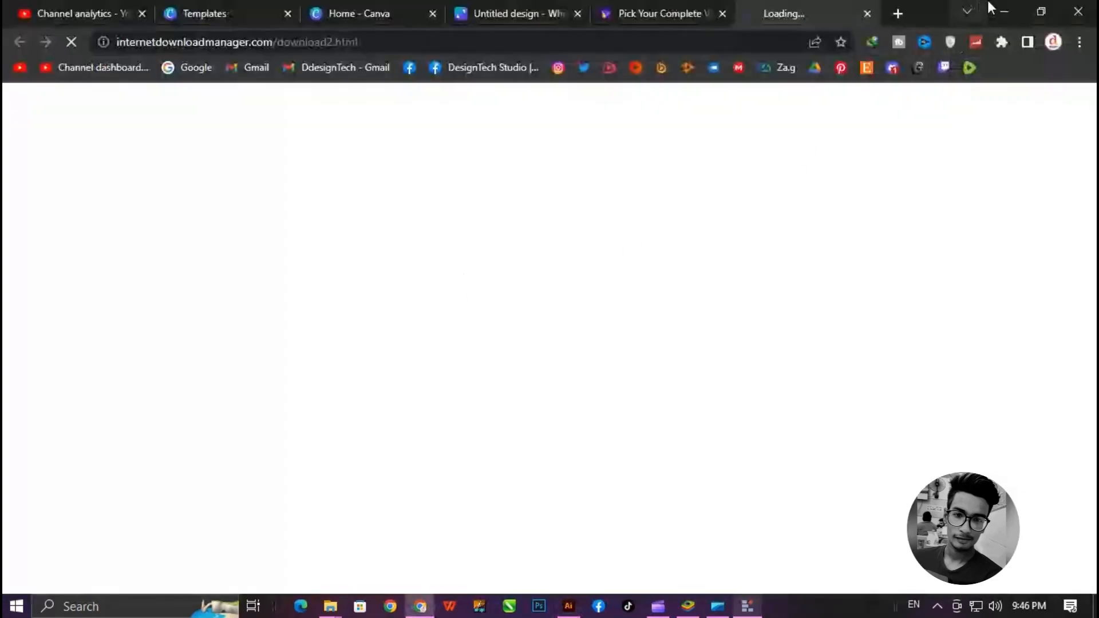
left_click(1004, 12)
Ungroup the logo into separate turtle and wordmark objects and select only the wordmark.
left_click(514, 277)
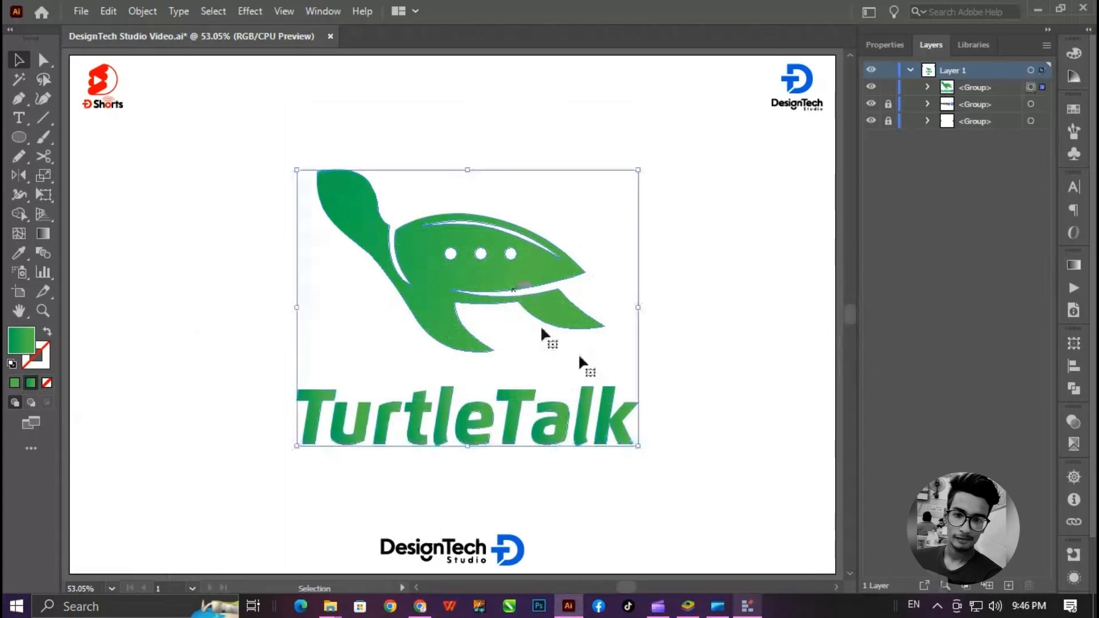
key("ctrl+shift+g")
left_click_drag(200, 398, 307, 459)
Try a black fill colour on the TurtleTalk wordmark and restore its green gradient.
left_click(877, 51)
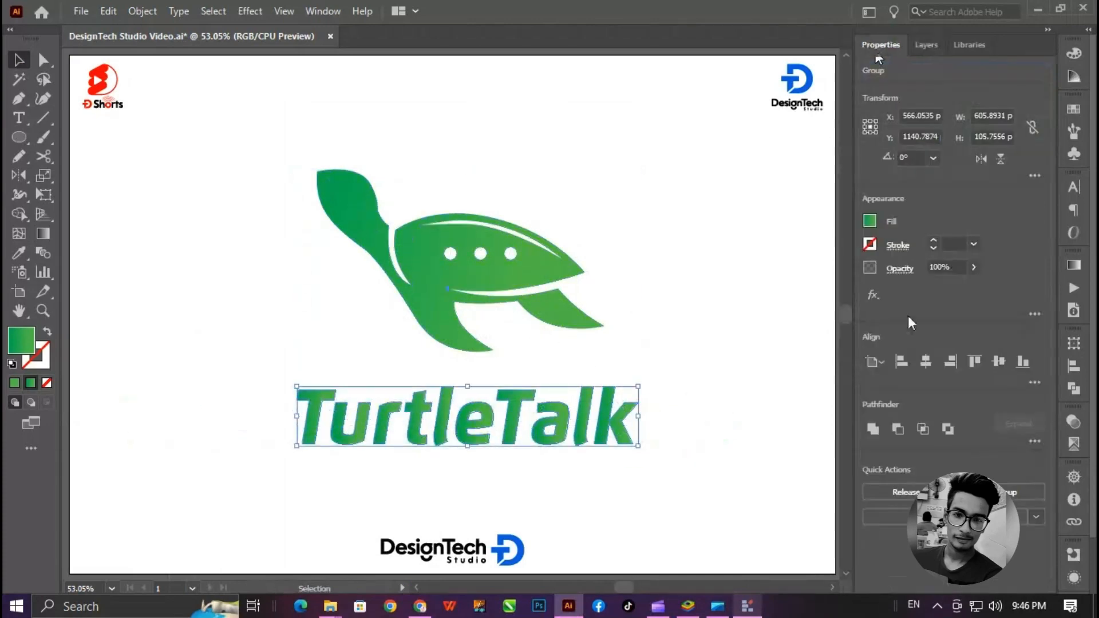
left_click(870, 220)
left_click(708, 361)
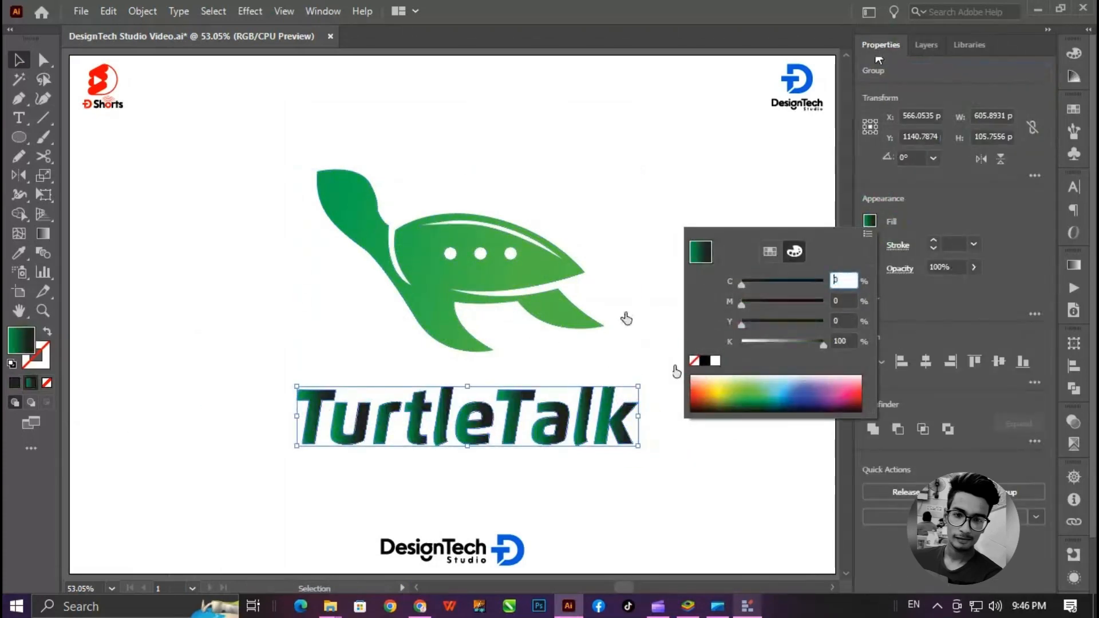
left_click(667, 221)
left_click(870, 220)
left_click(770, 251)
left_click(767, 295)
key("a")
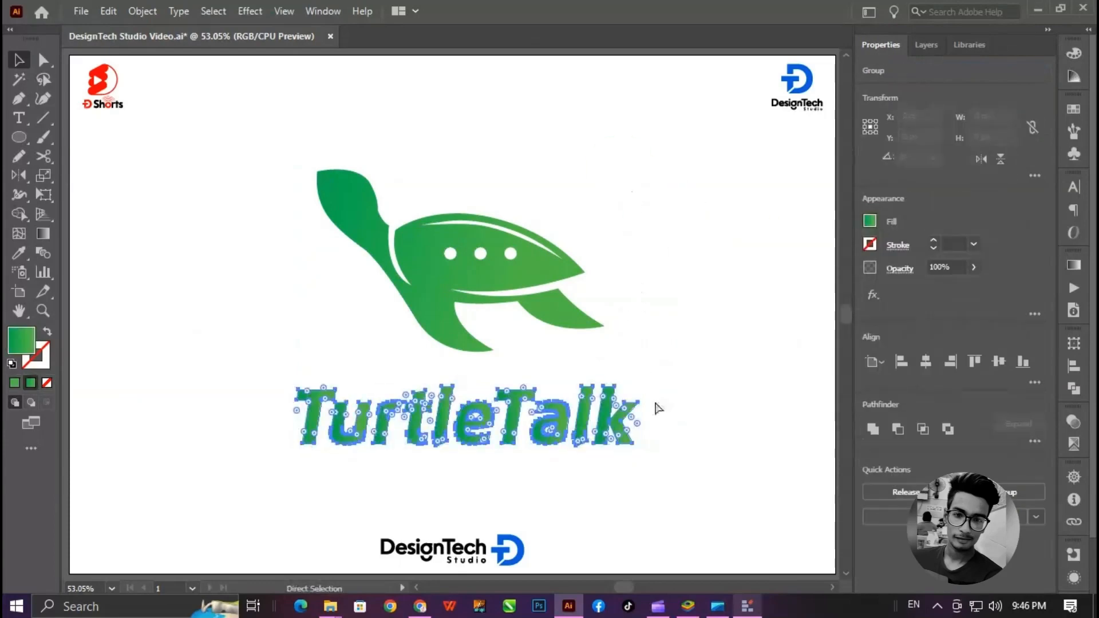
left_click(694, 381)
left_click_drag(694, 379, 224, 492)
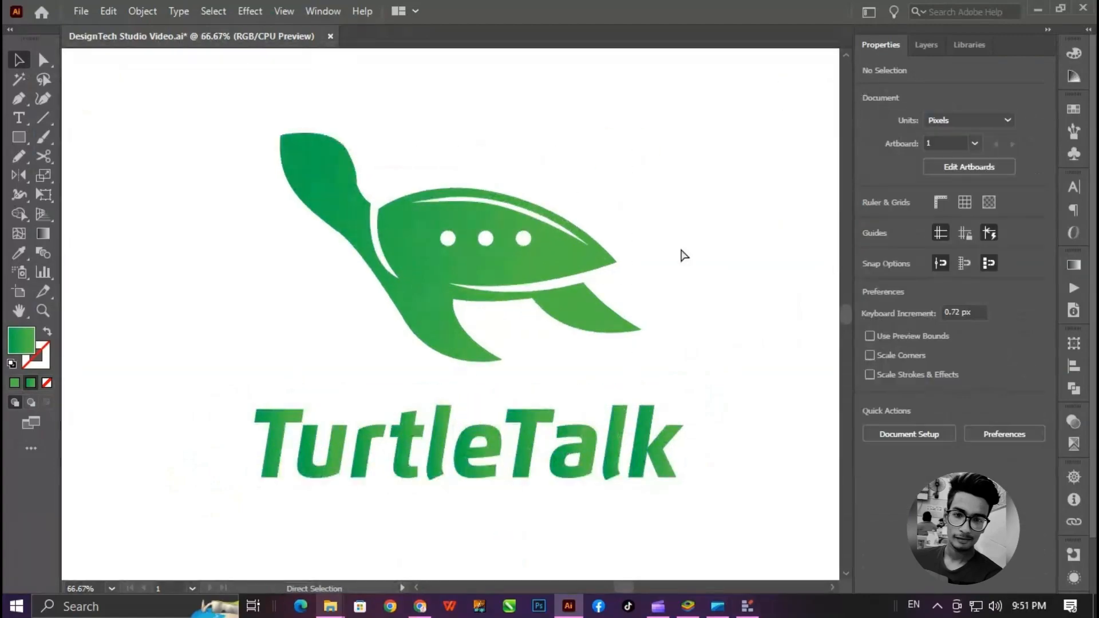
scroll(682, 253, "up", 15)
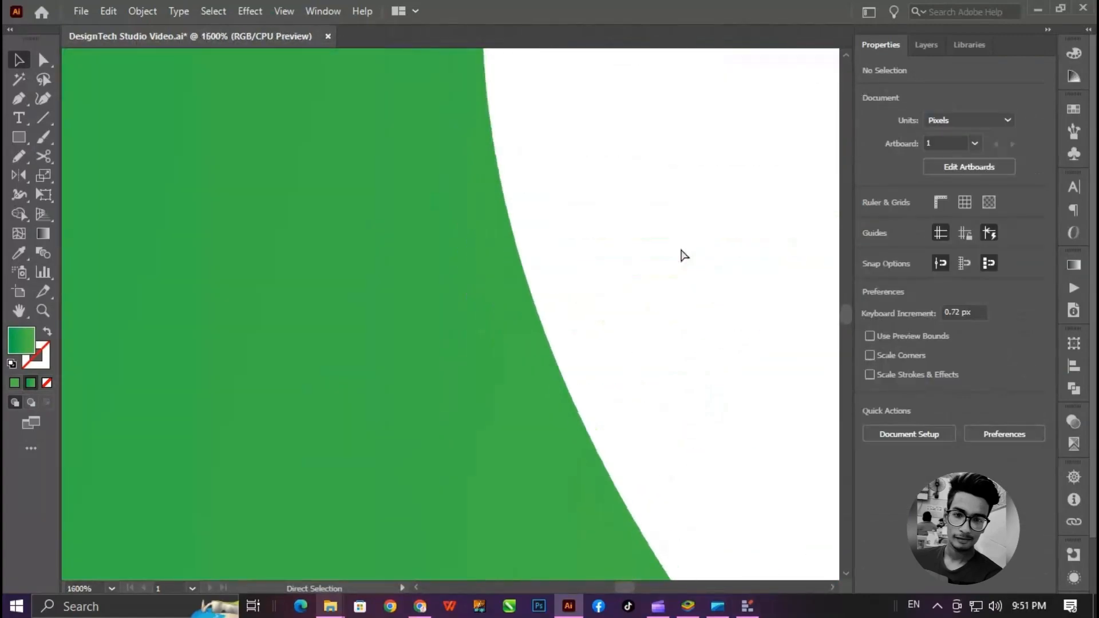